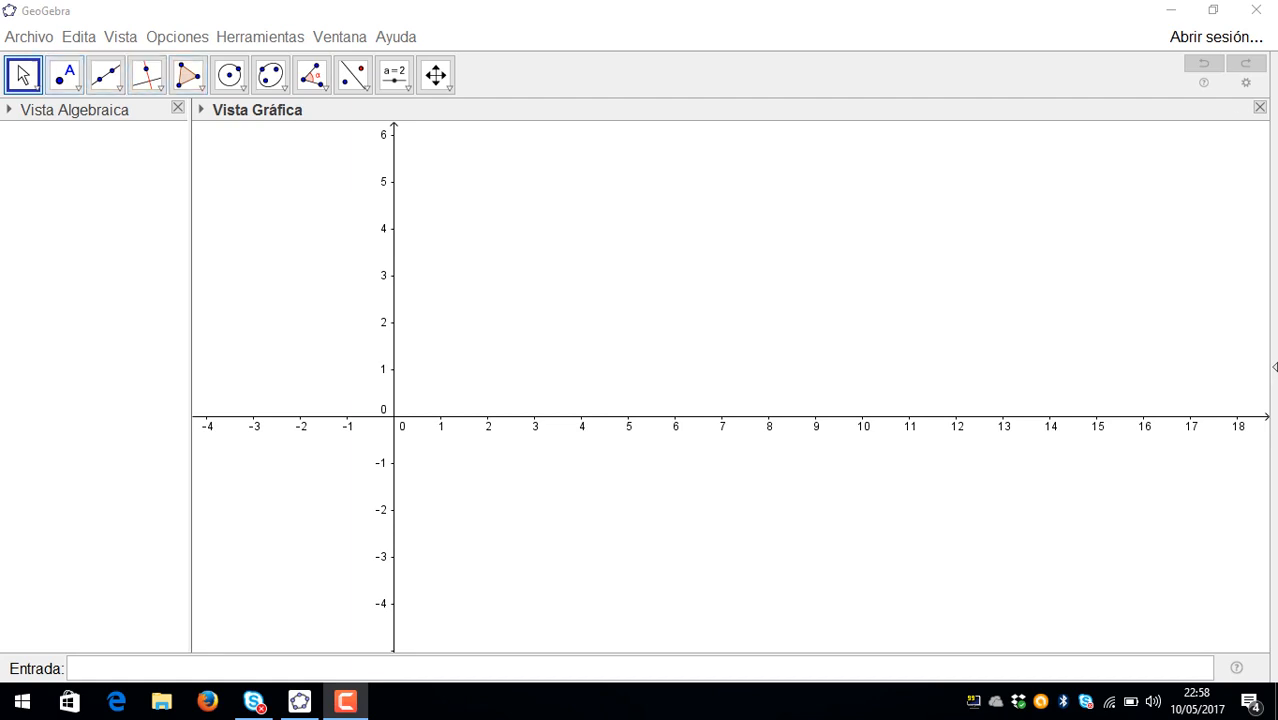
click(29, 37)
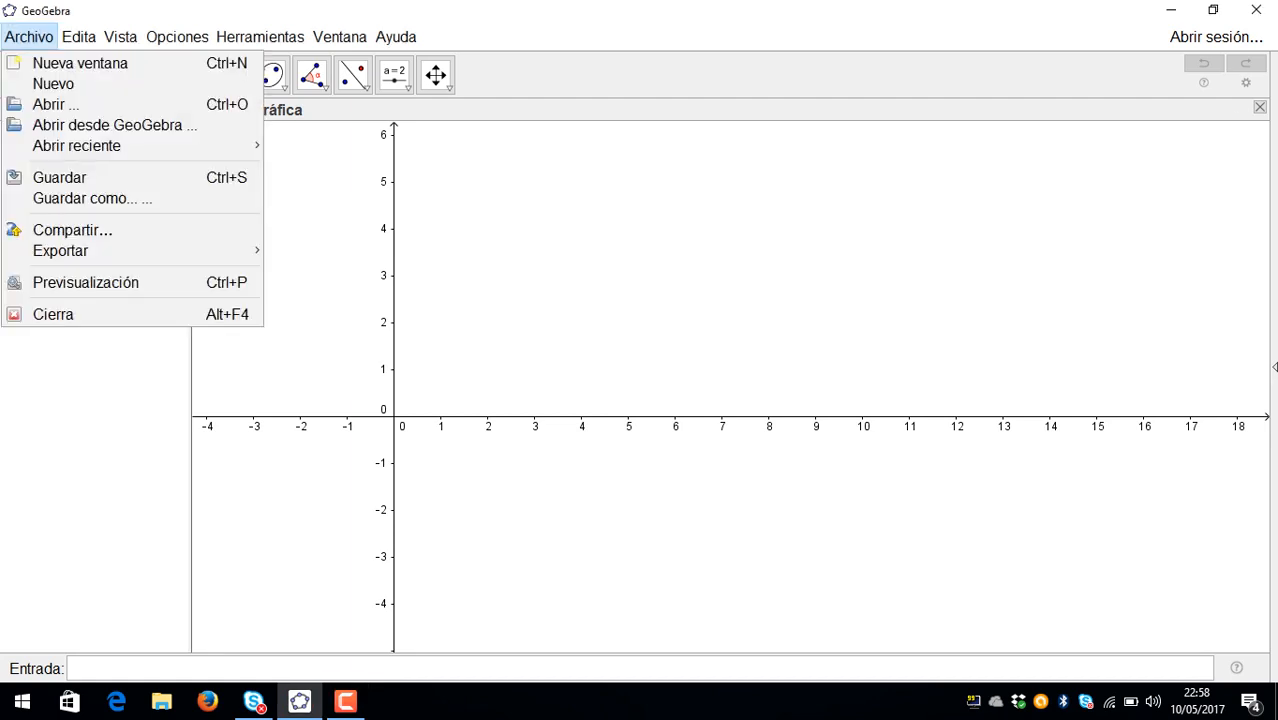
mouse_move(79, 37)
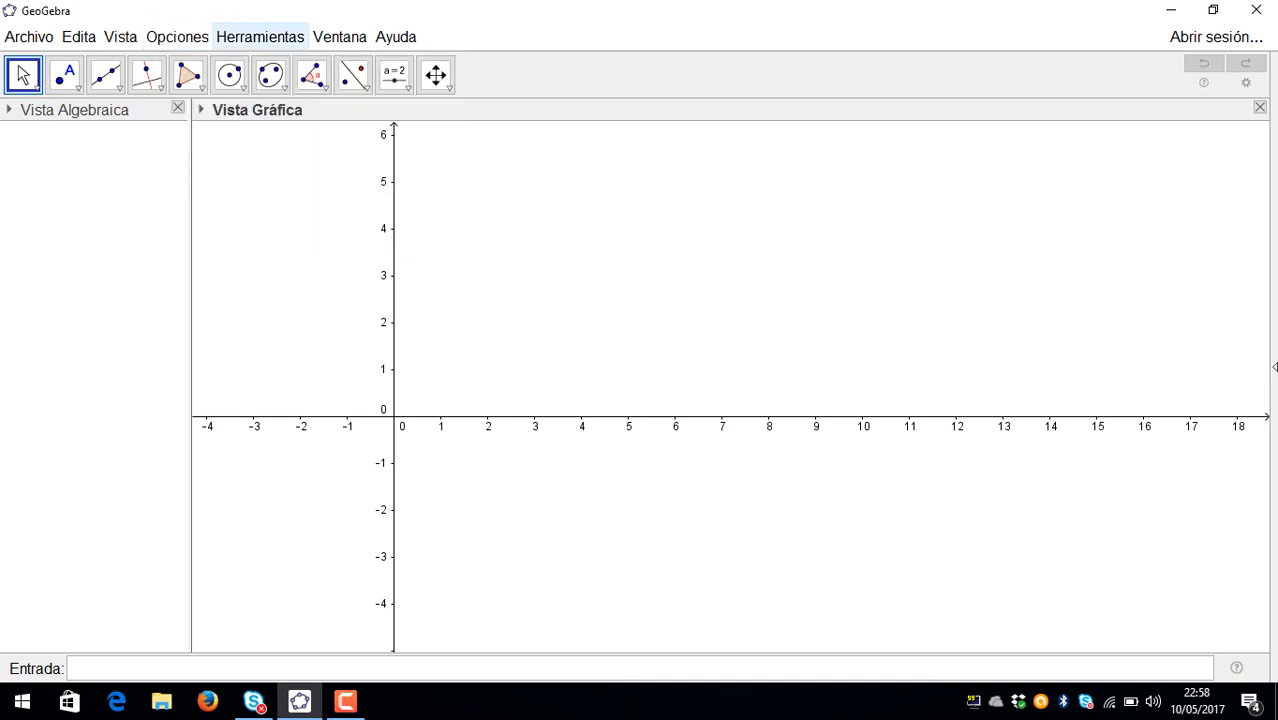
click(259, 36)
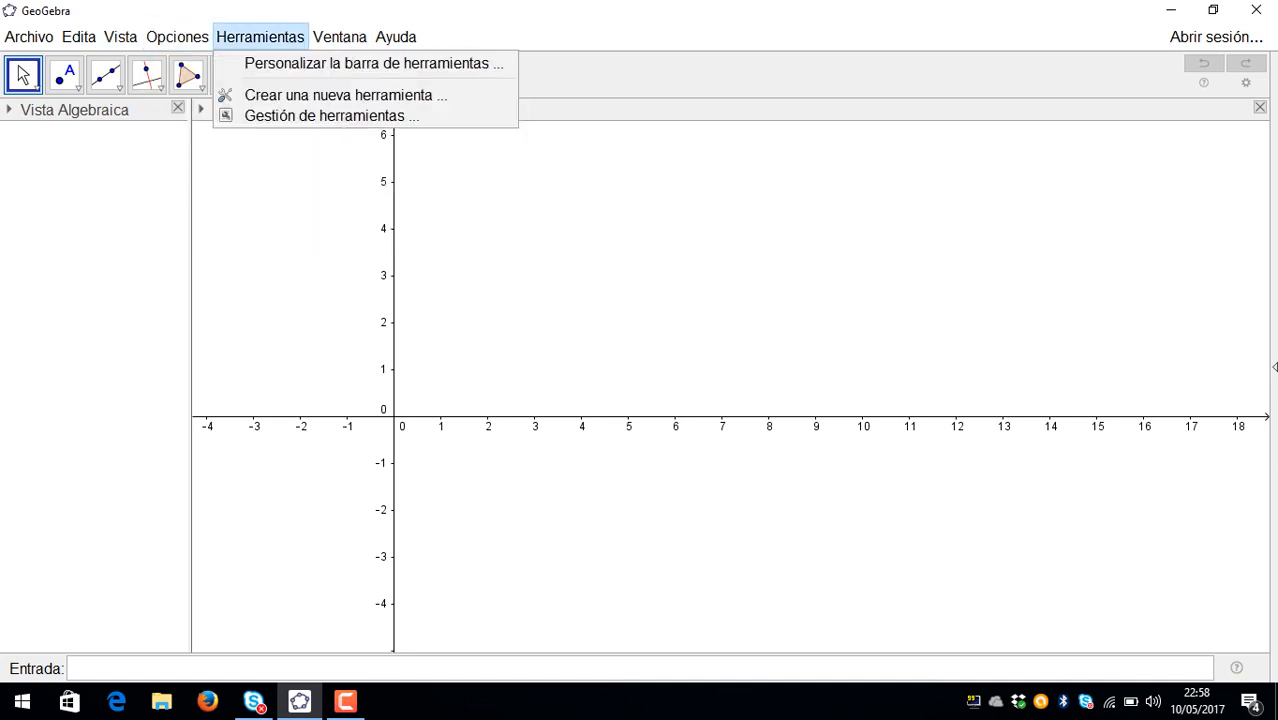
click(105, 190)
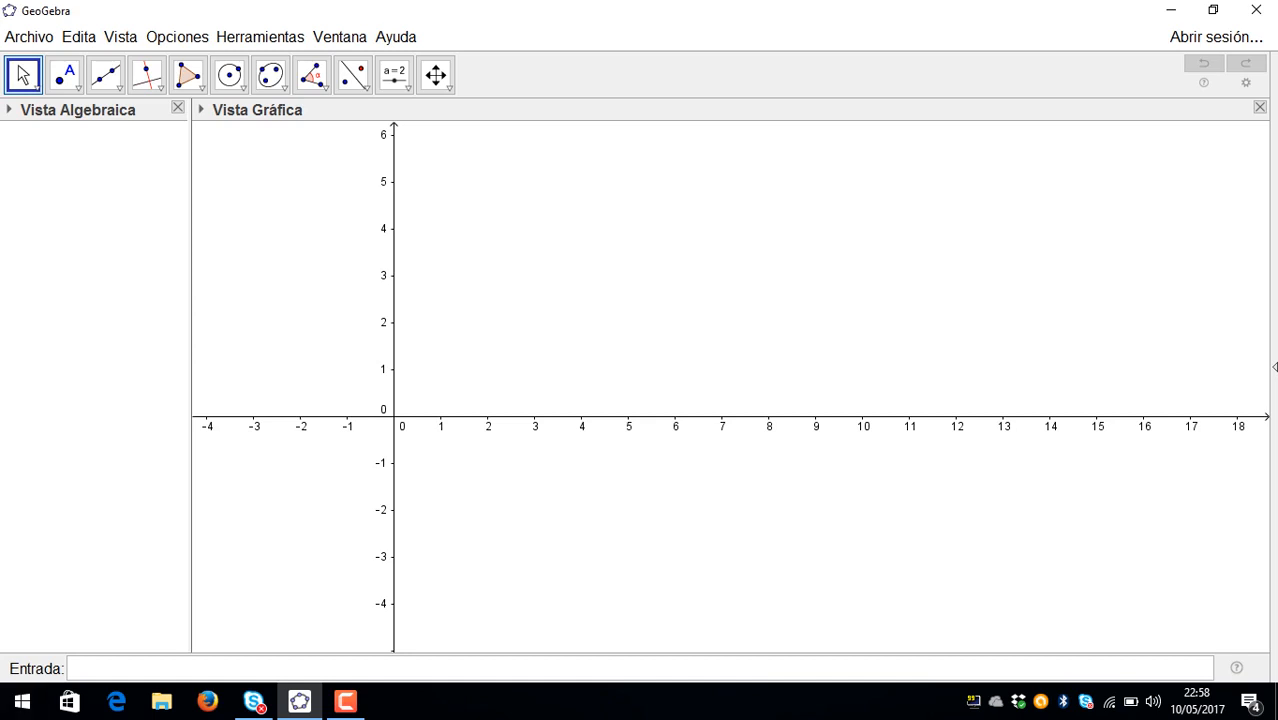
Plot the constant function f(x)=2
click(76, 668)
text(f(x)=2)
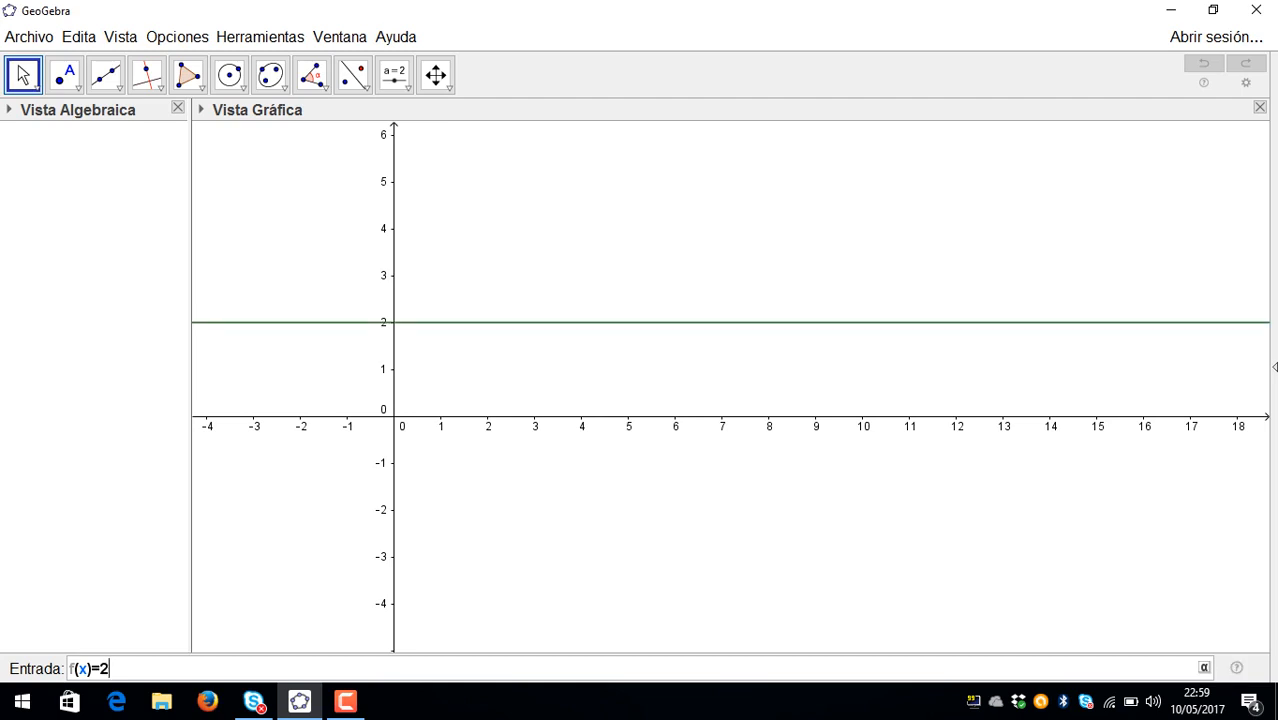
key(Return)
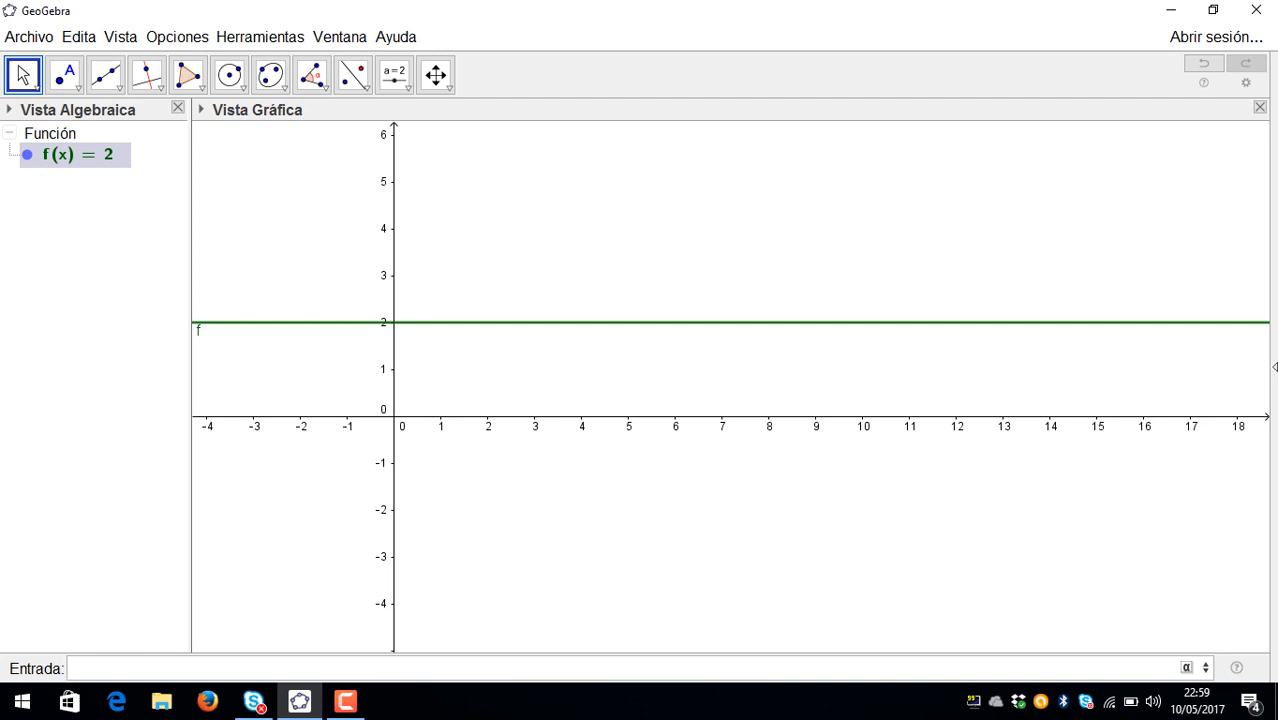
Show the grid in the graphics view
click(730, 220)
click(201, 110)
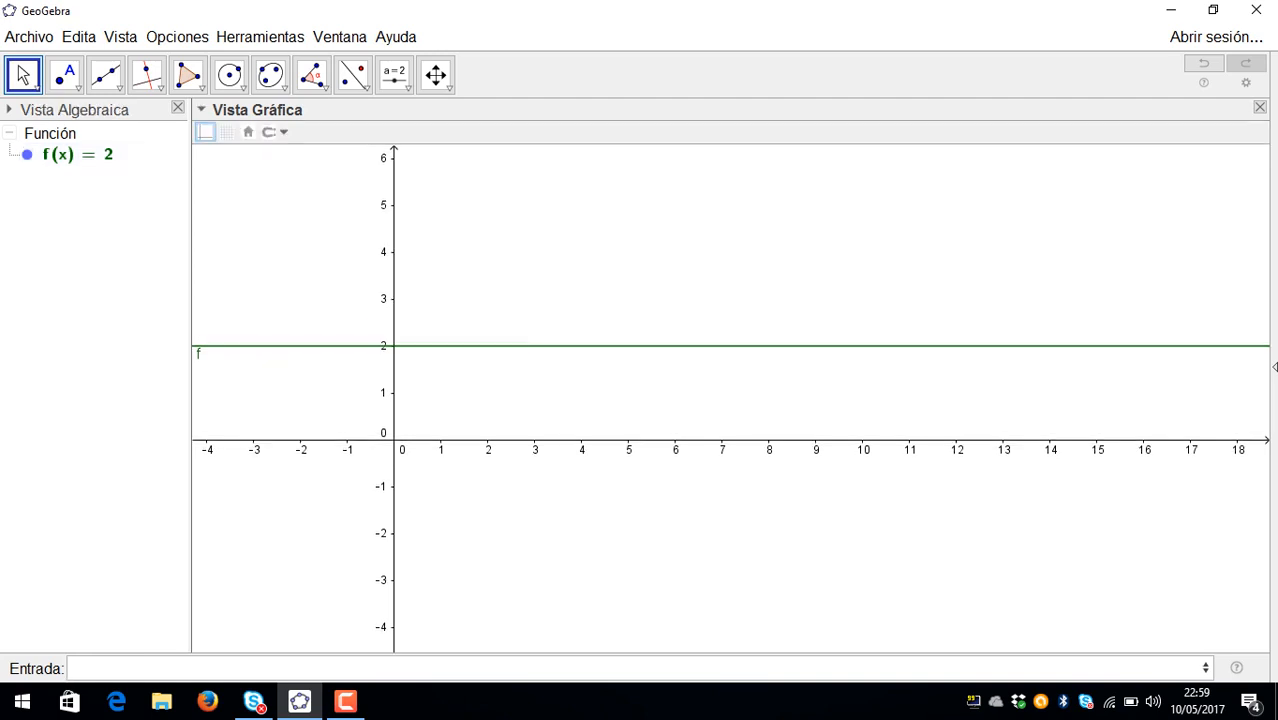
click(227, 132)
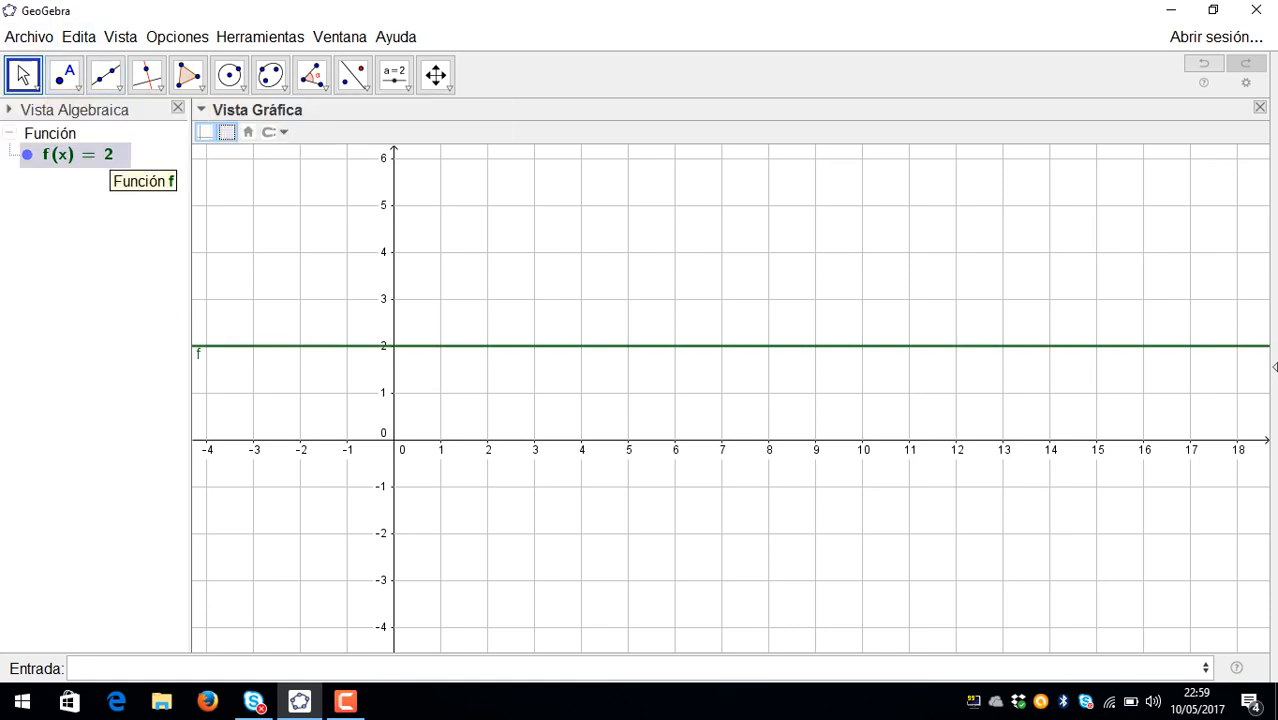
Delete the constant function and begin a new definition with f(x)=
right_click(80, 152)
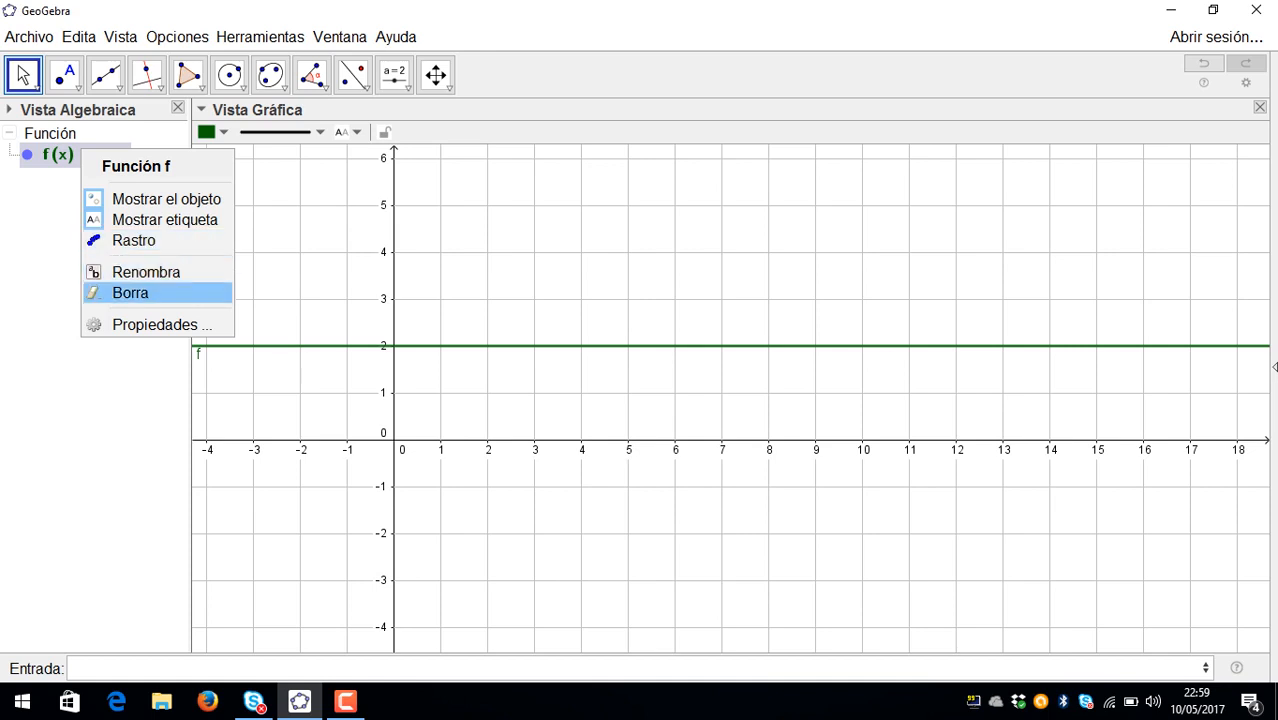
click(130, 292)
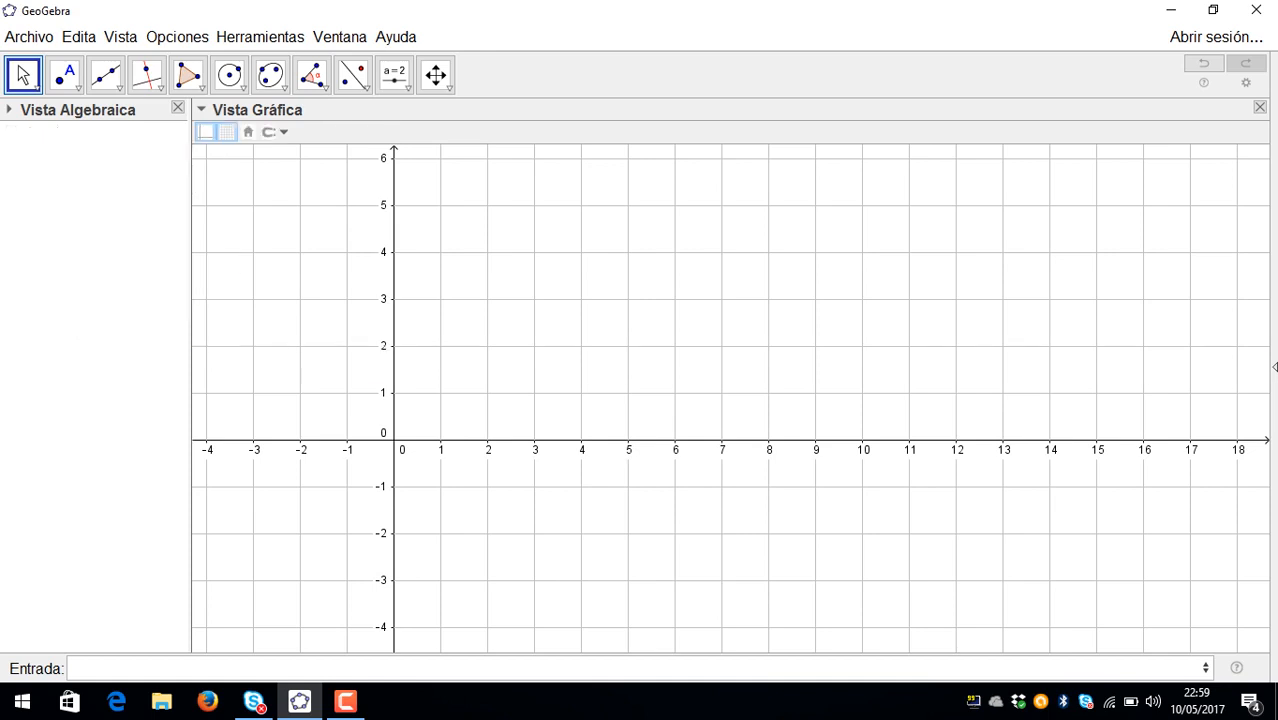
click(130, 668)
text(f()
text(x))
text(=)
text(mx+)
text(b)
key(BackSpace)
key(BackSpace)
key(BackSpace)
key(BackSpace)
Complete the definition as the linear function f(x)=-2x+3 and plot it
text(-2x)
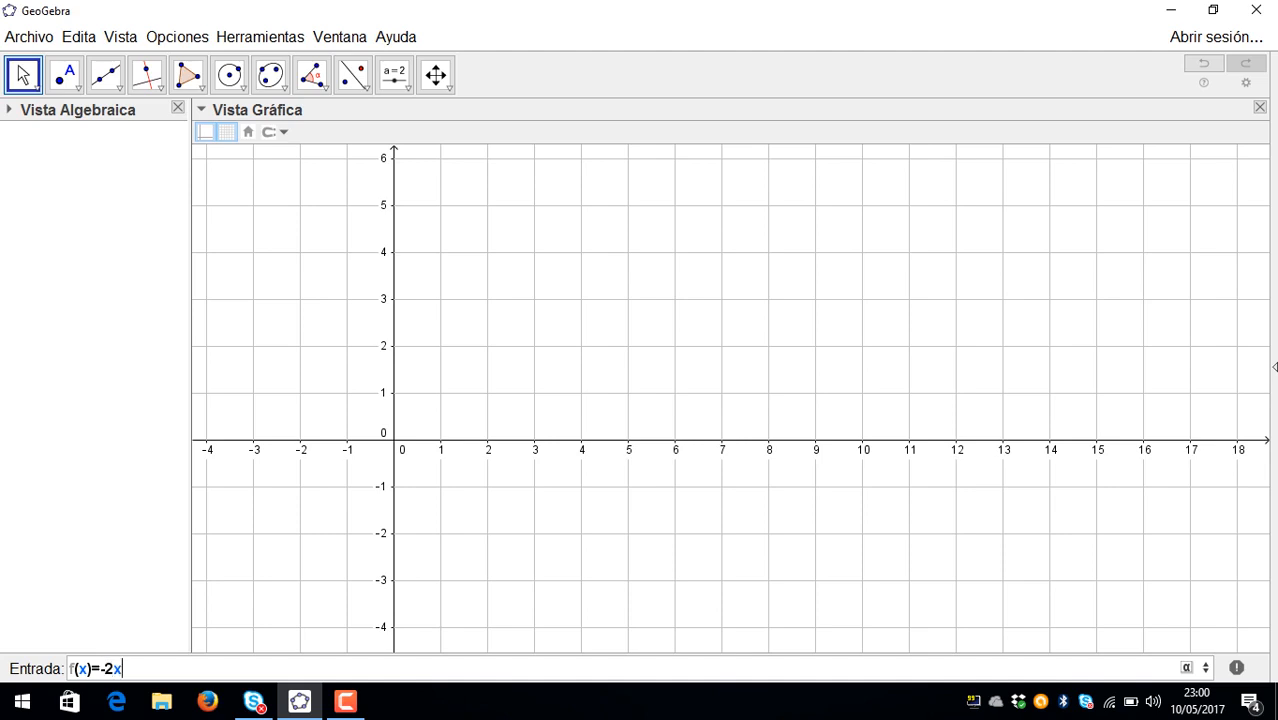
text(+3)
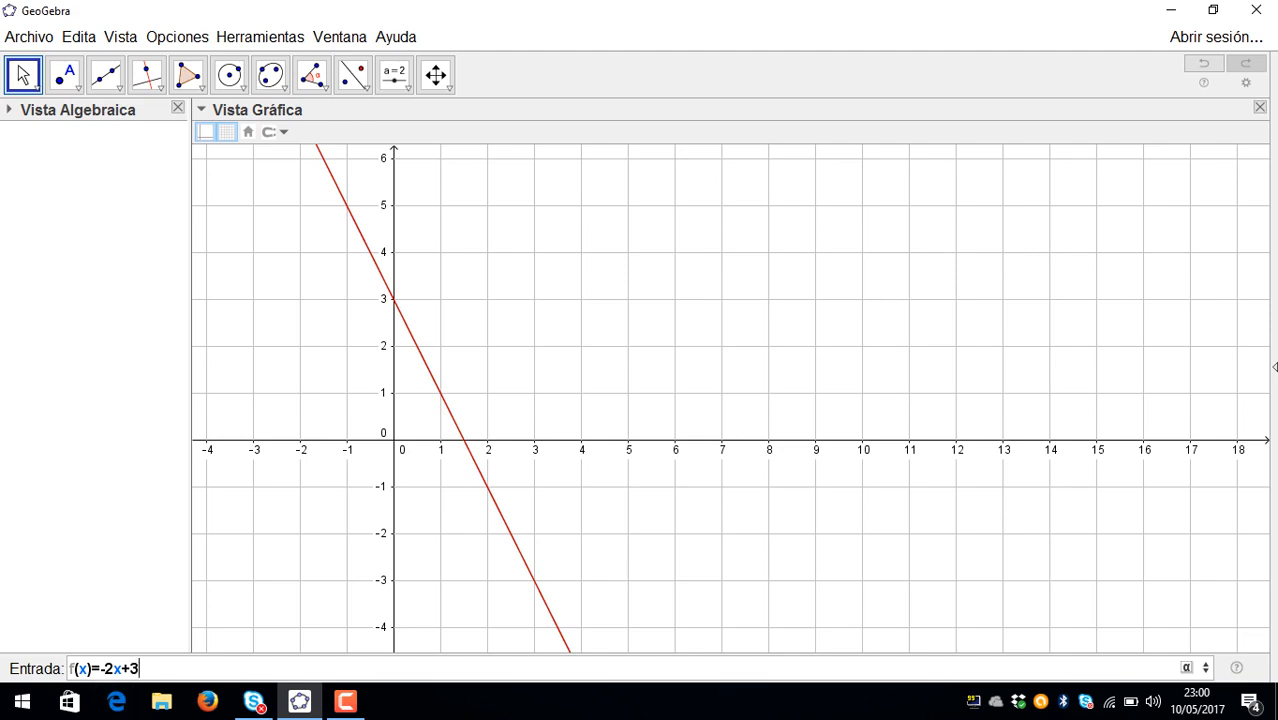
key(shift+Left)
key(Return)
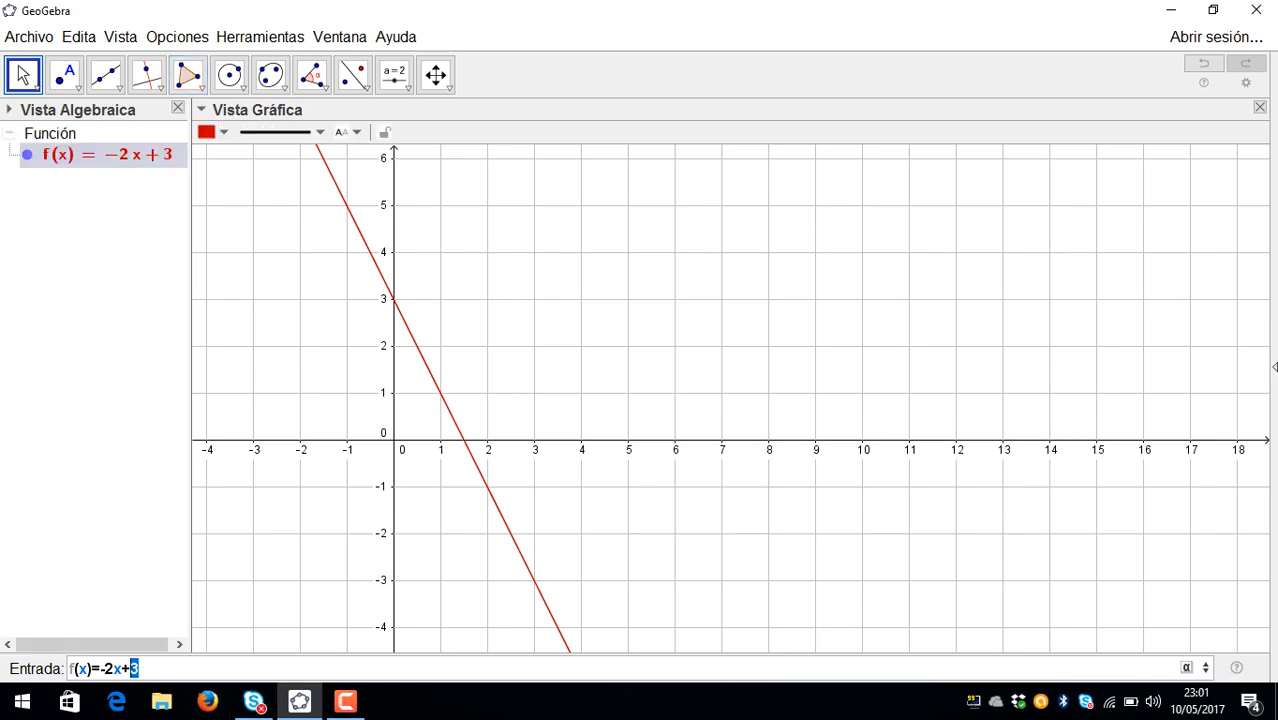
Delete the linear function and begin another definition with f(x)=
right_click(112, 151)
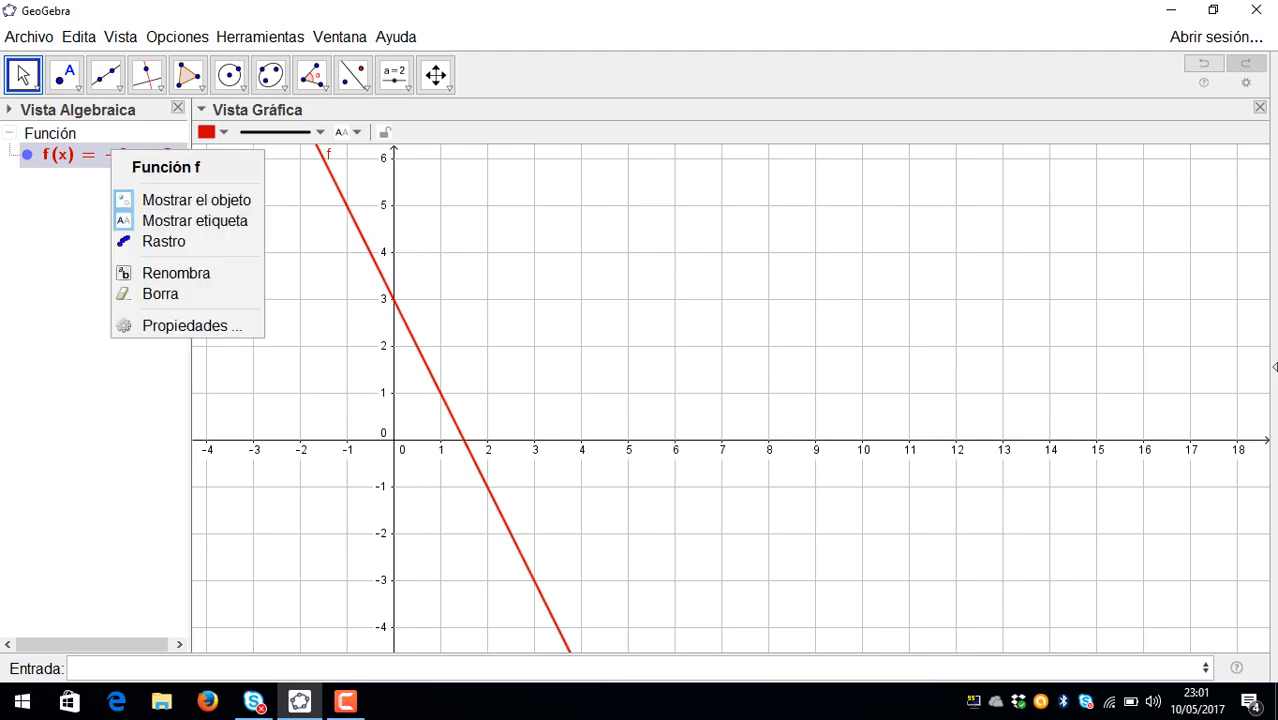
click(160, 293)
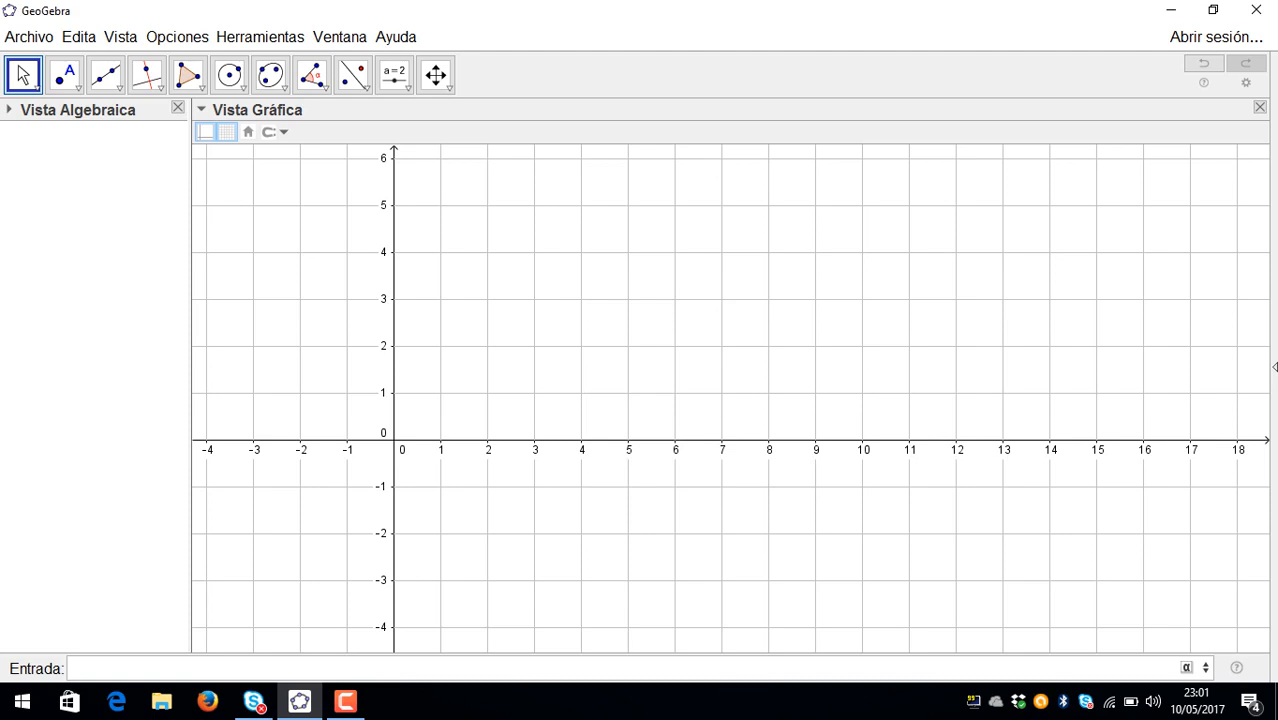
text(f(x))
text(=)
text(ax)
text(^^)
key(BackSpace)
key(Left)
key(Right)
key(Left)
key(Right)
key(Left)
key(Right)
text(2+bx+c)
key(BackSpace)
key(BackSpace)
key(BackSpace)
key(BackSpace)
key(BackSpace)
key(BackSpace)
key(BackSpace)
key(BackSpace)
key(BackSpace)
Complete the definition as the quadratic function f(x)=(3(x^2)+2x+1) and plot it
text((3x)
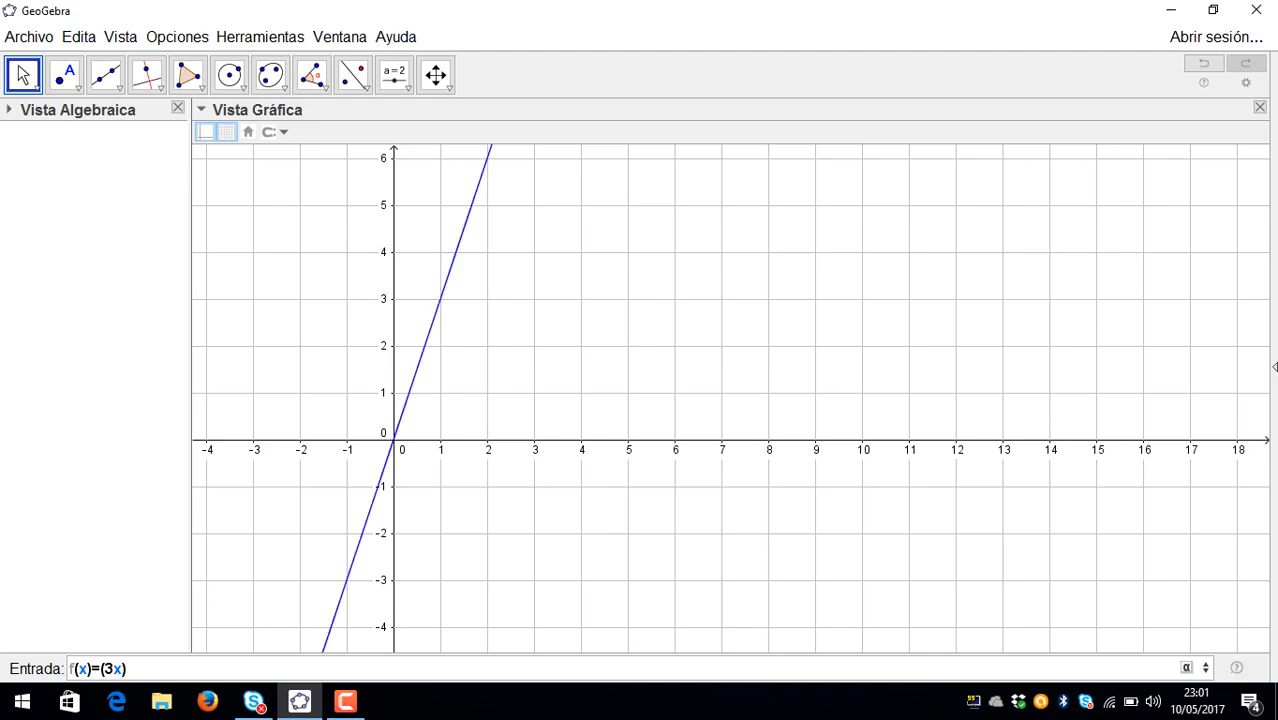
key(Left)
text(()
key(Right)
text(^2)
key(Right)
text(+2x+1)
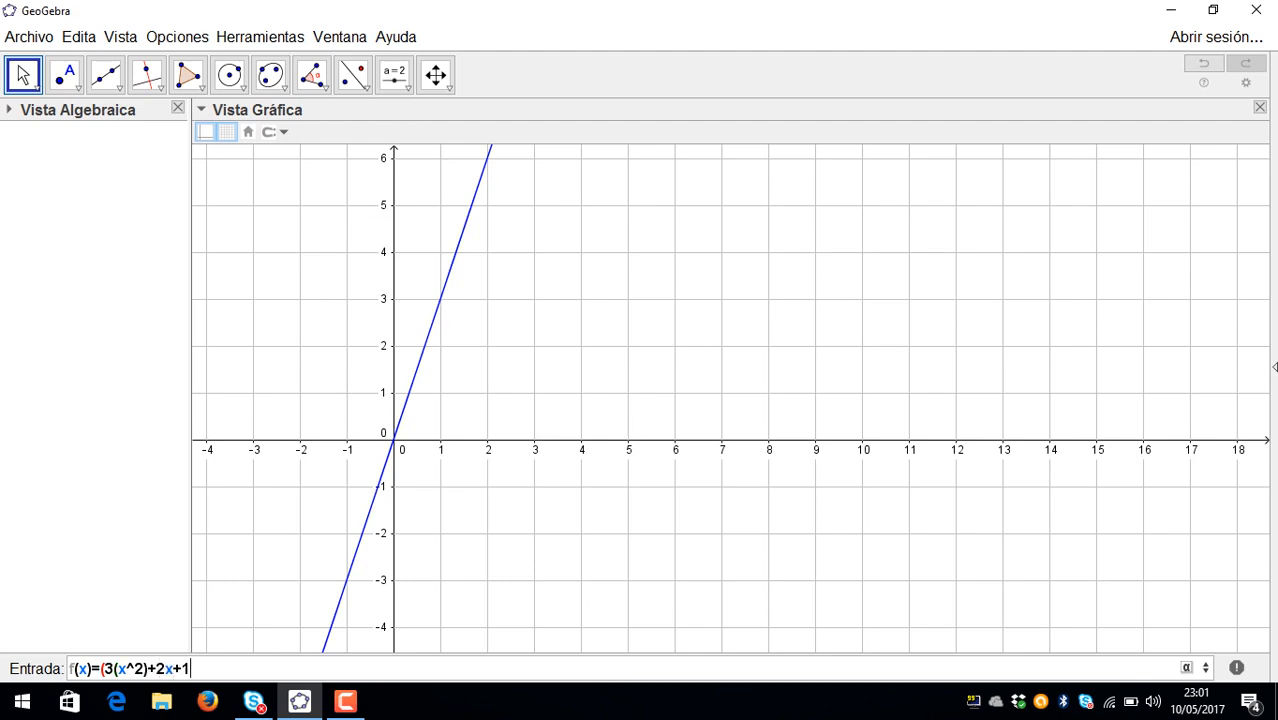
text())
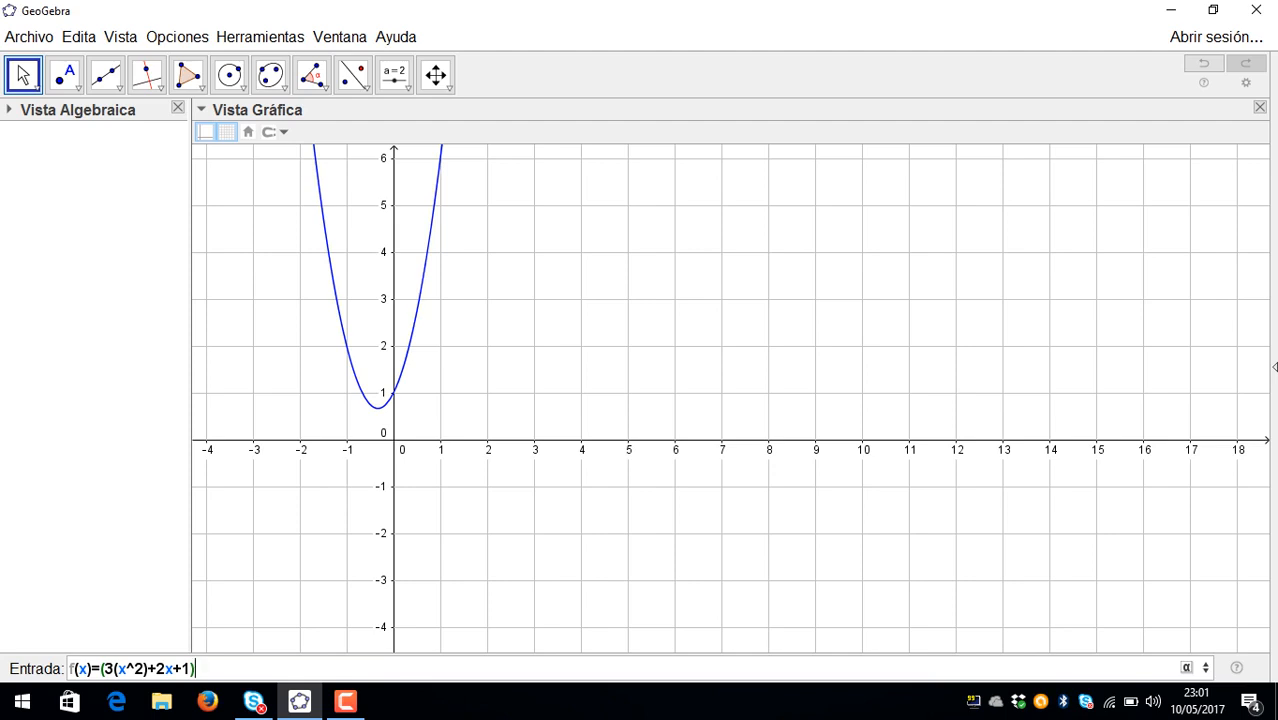
key(Return)
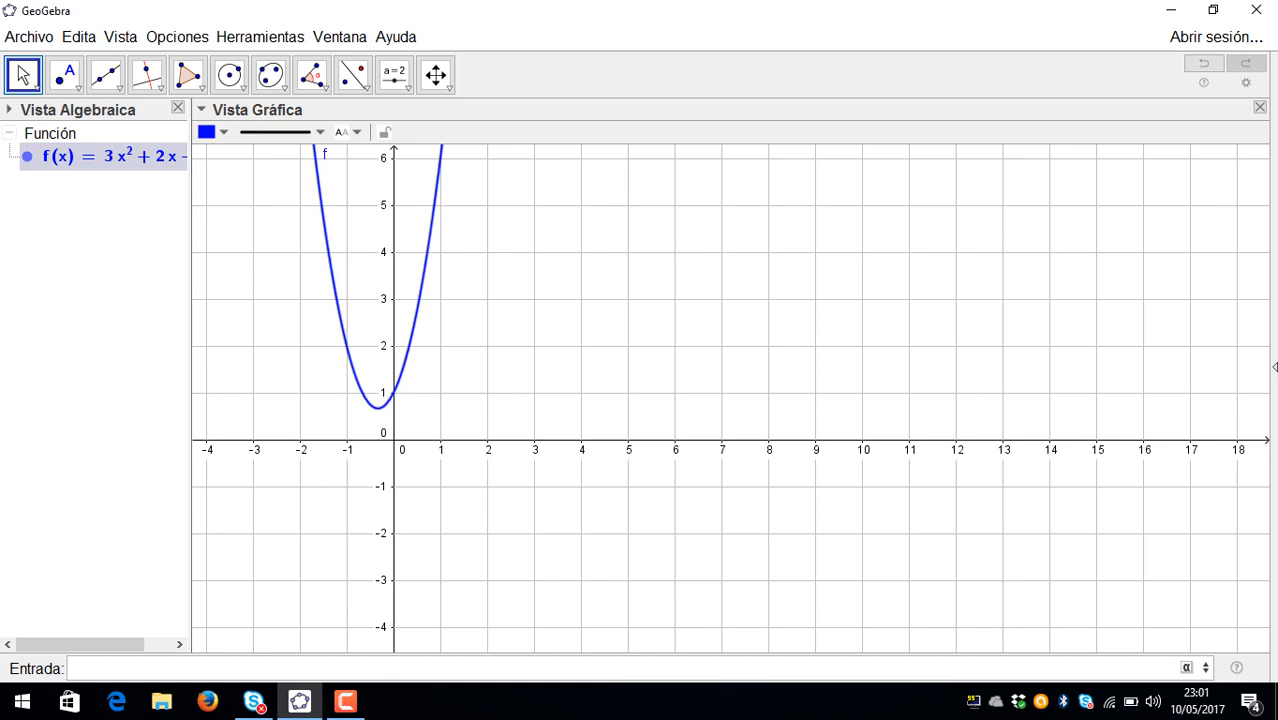
Widen the algebra view so that the whole quadratic formula fits
click(435, 75)
drag(604, 405, 706, 462)
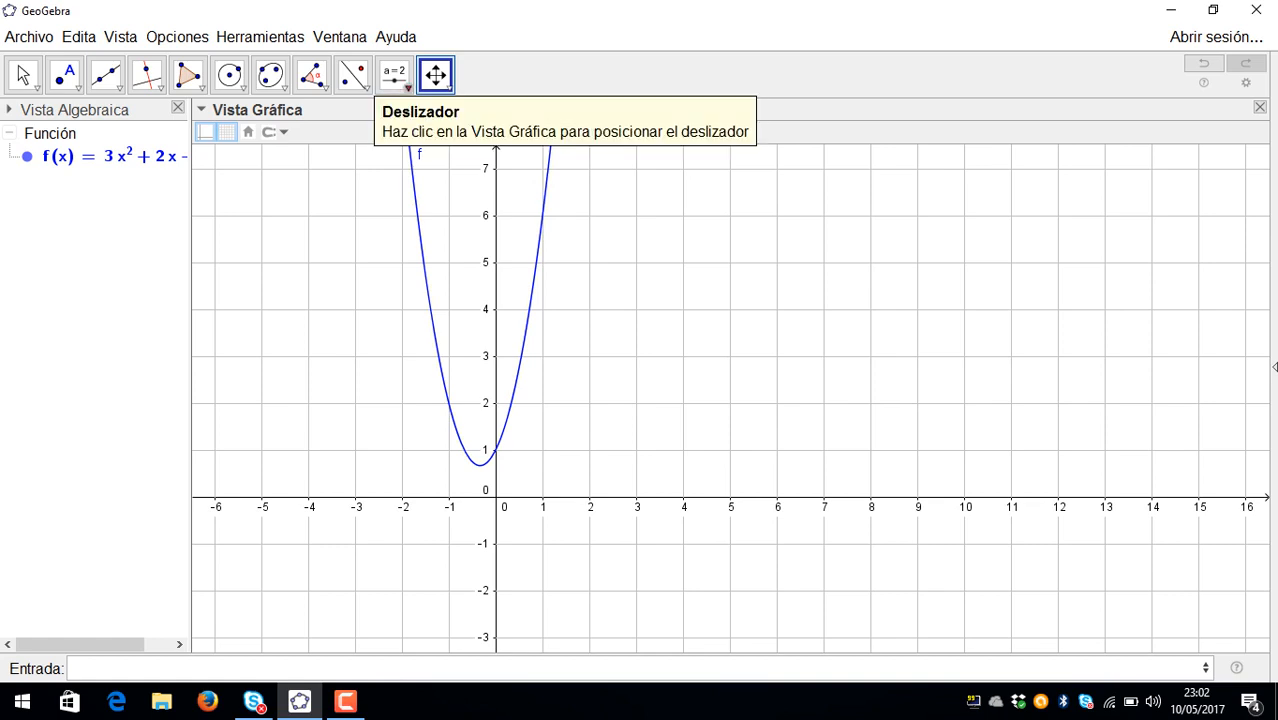
drag(620, 320, 600, 445)
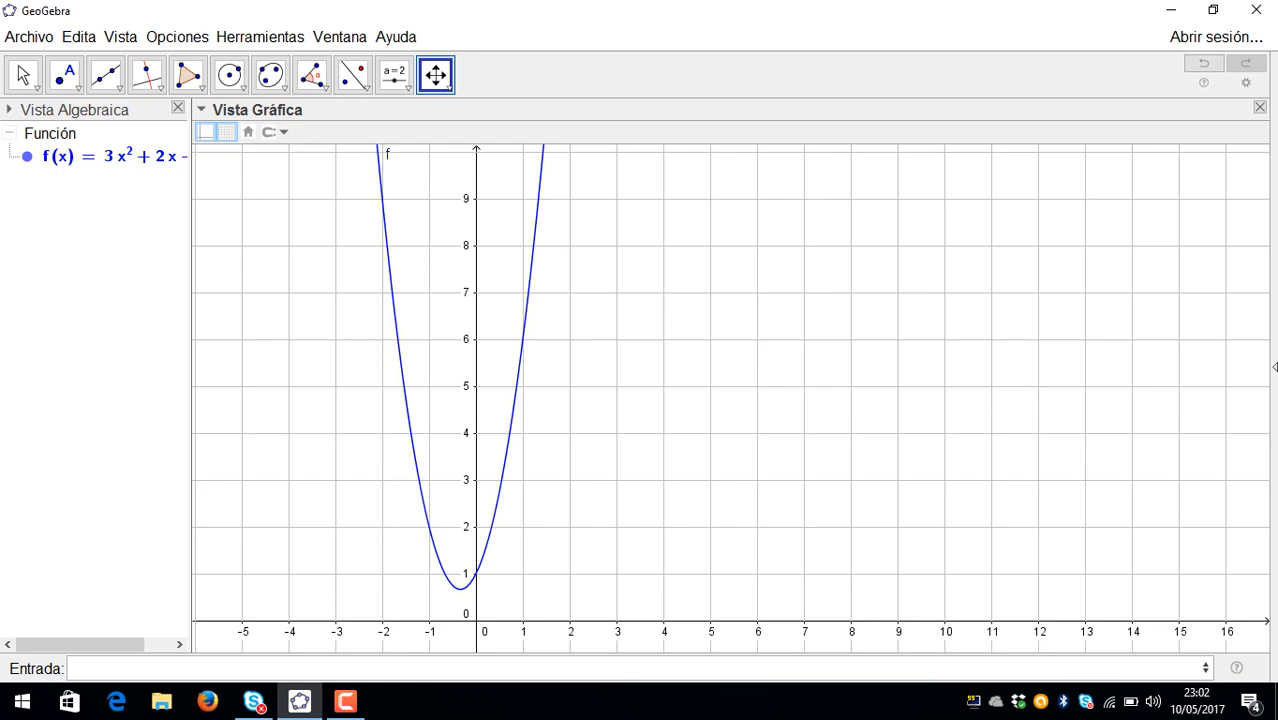
drag(192, 380, 288, 380)
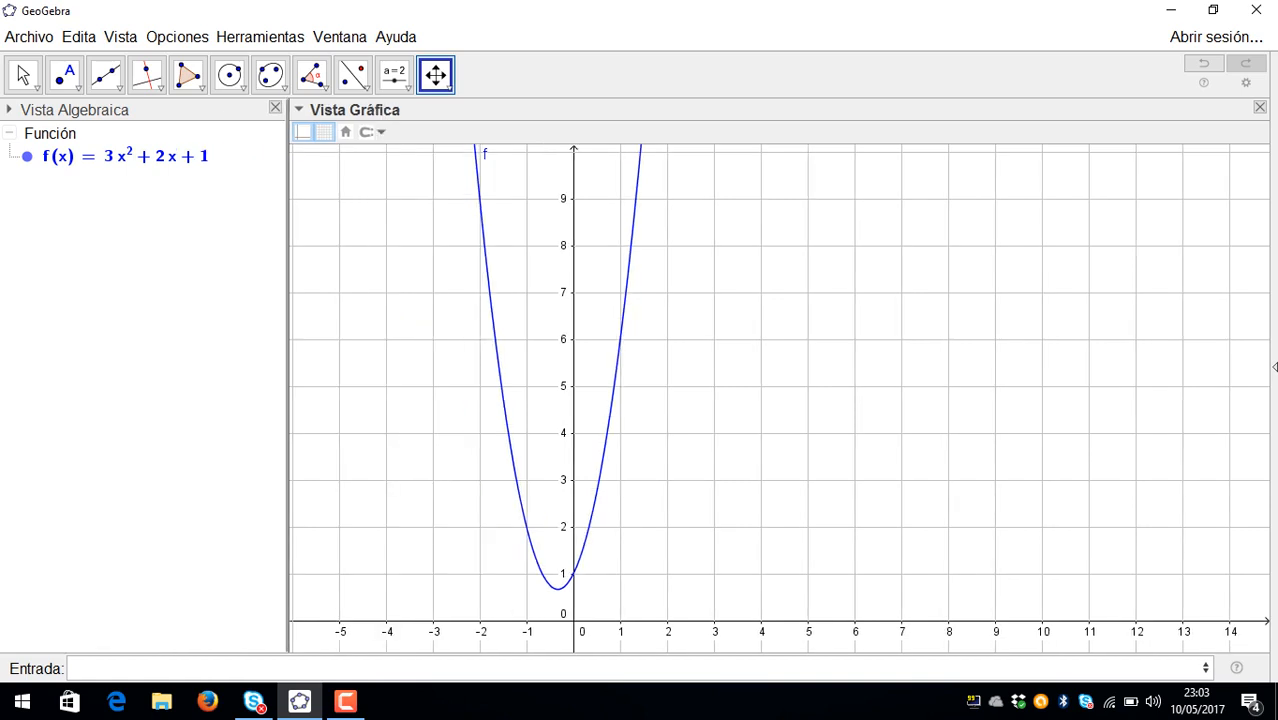
Change the quadratic function's leading coefficient to -3 so the parabola opens downward
double_click(125, 156)
click(64, 156)
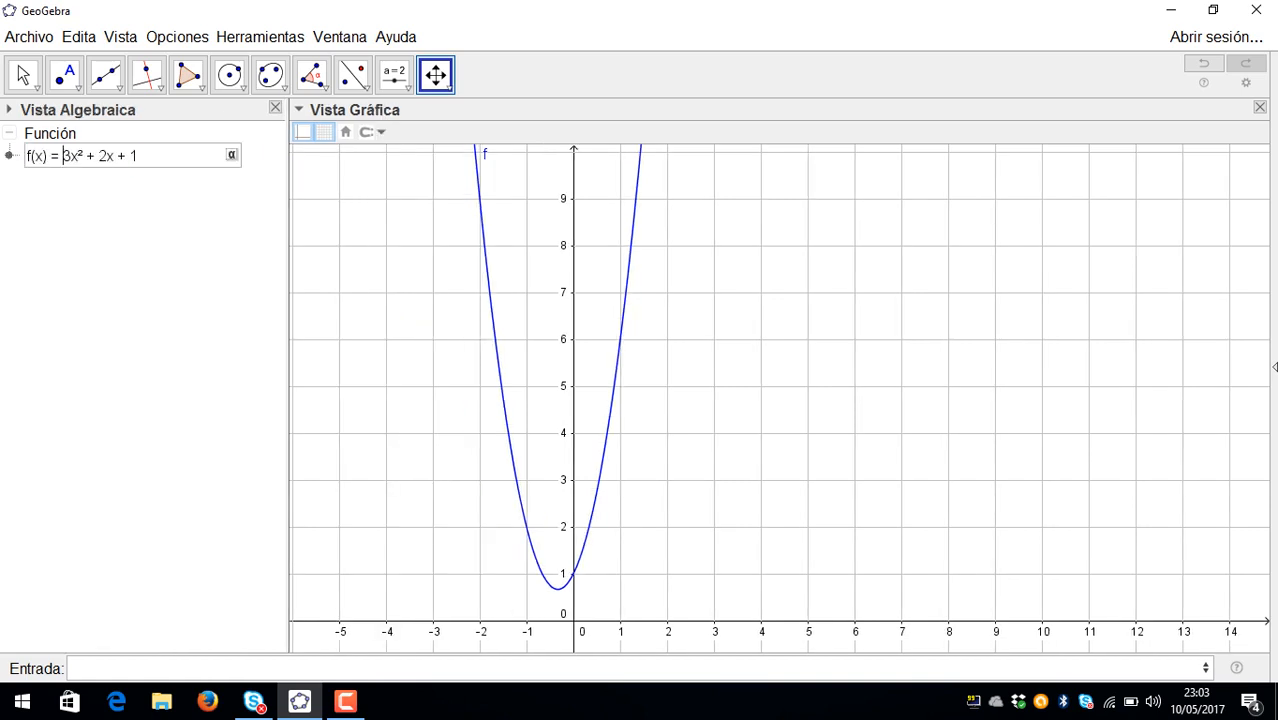
text(-)
key(Return)
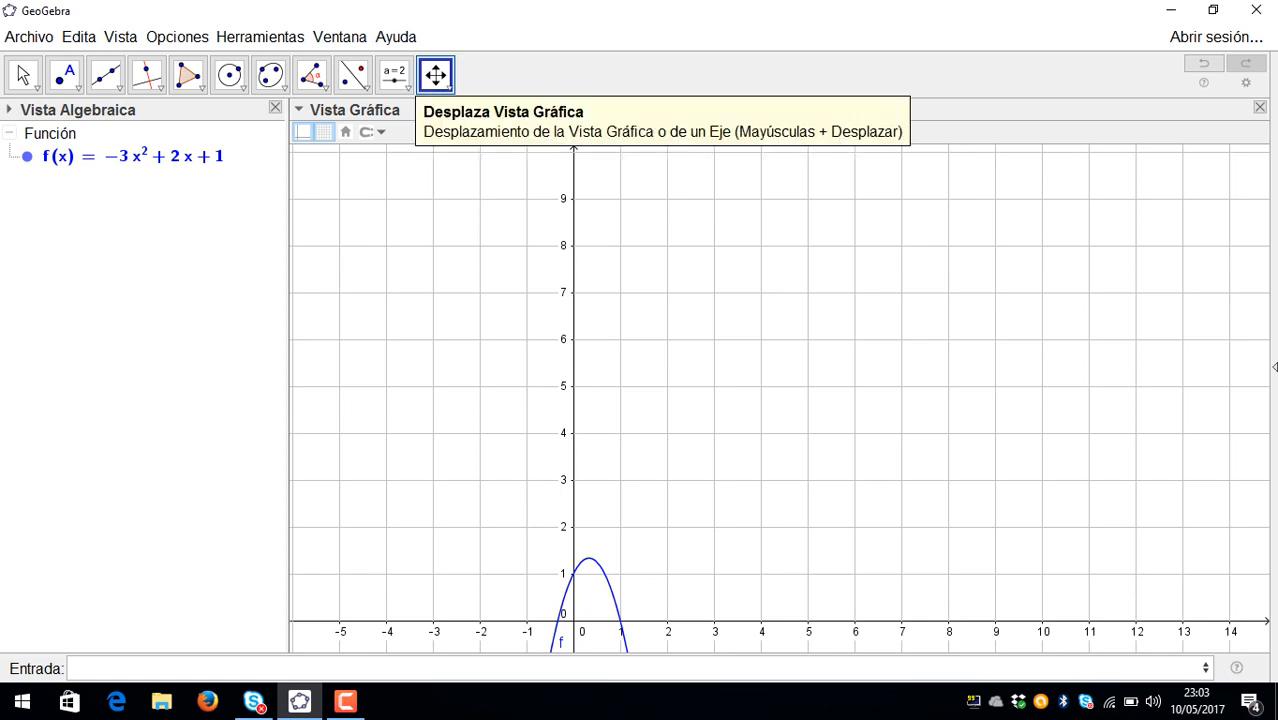
drag(700, 520, 674, 303)
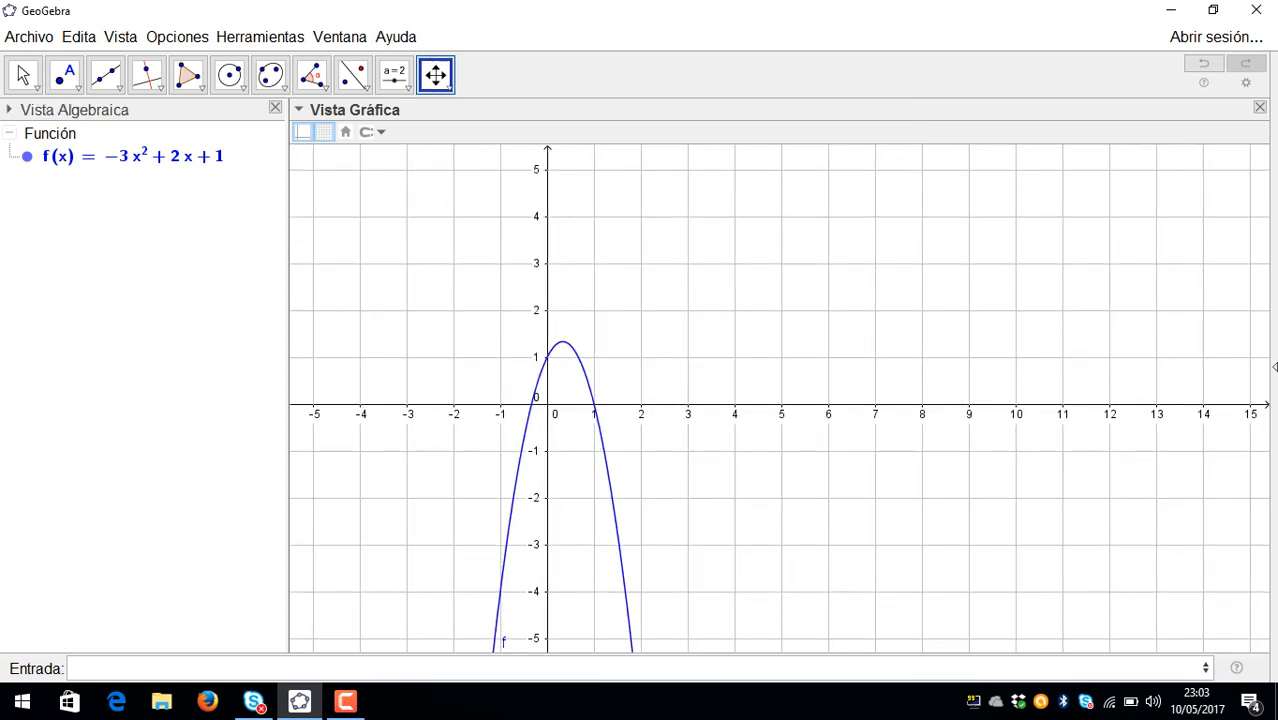
drag(700, 480, 692, 402)
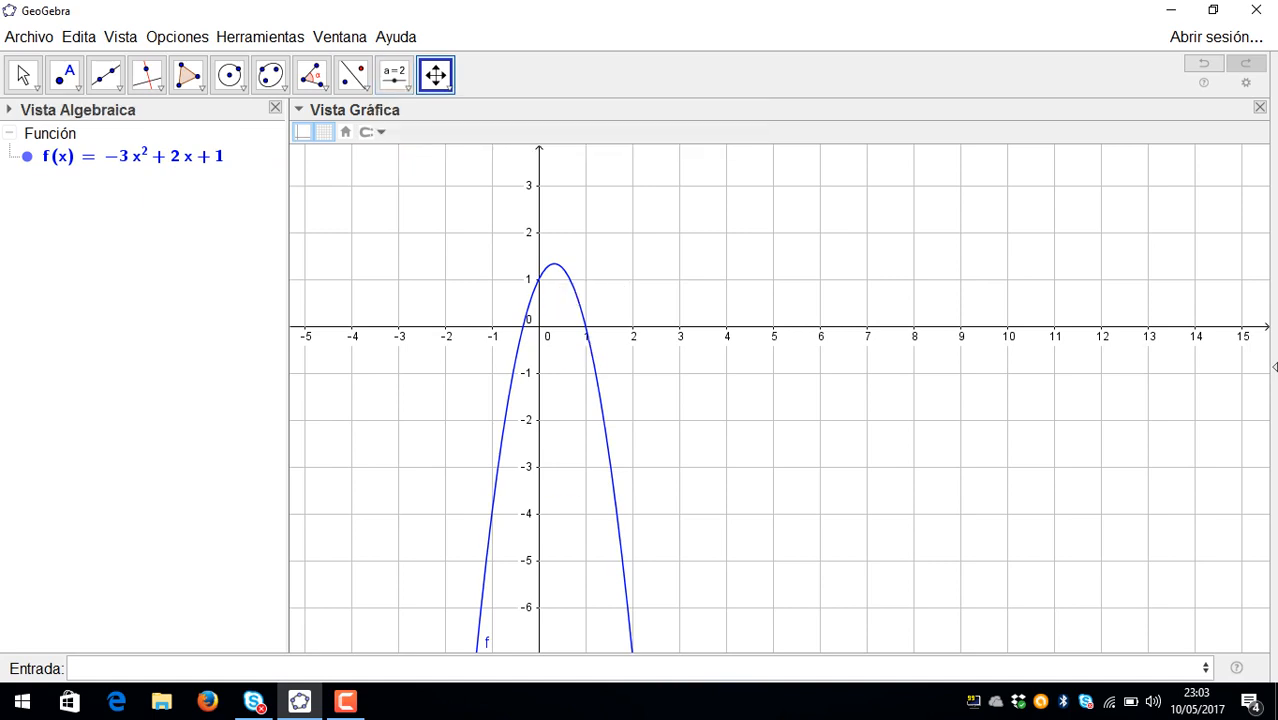
Delete the quadratic function and plot the cubic function f(x)=(x^3)+5(x^2)+4
right_click(155, 157)
click(200, 305)
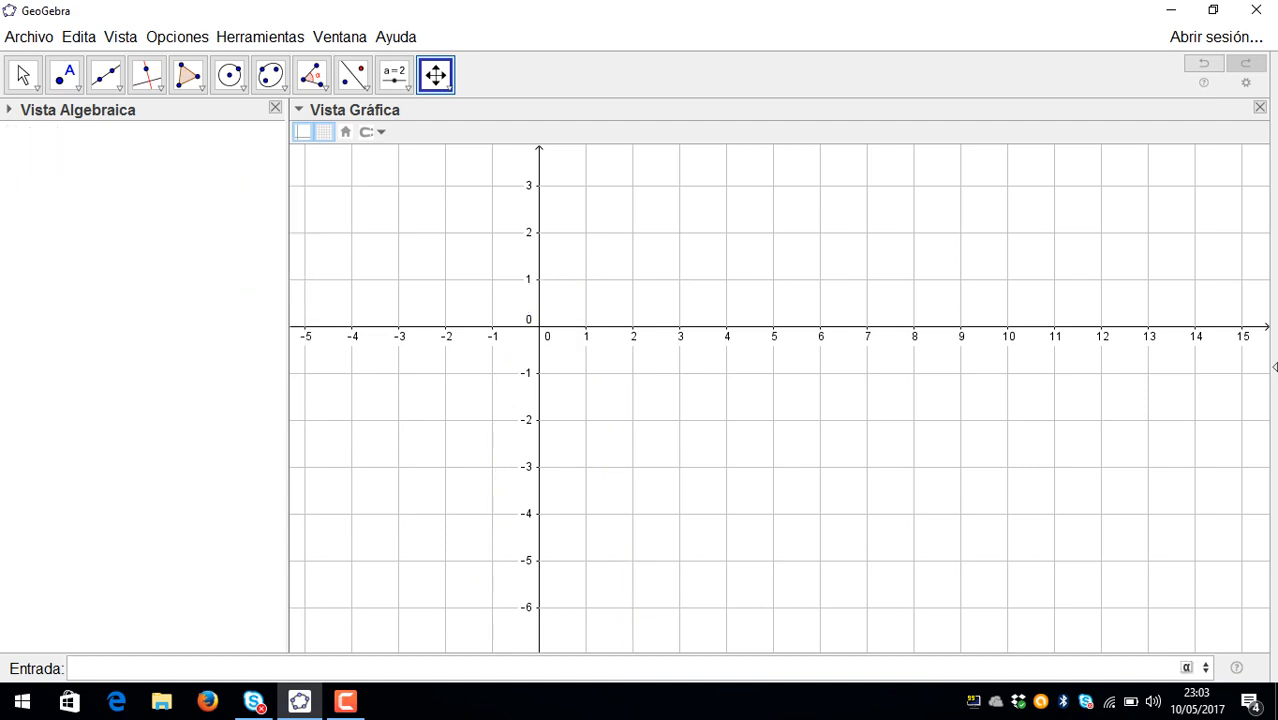
text(f)
text((x))
text(=)
text((x))
text(^3))
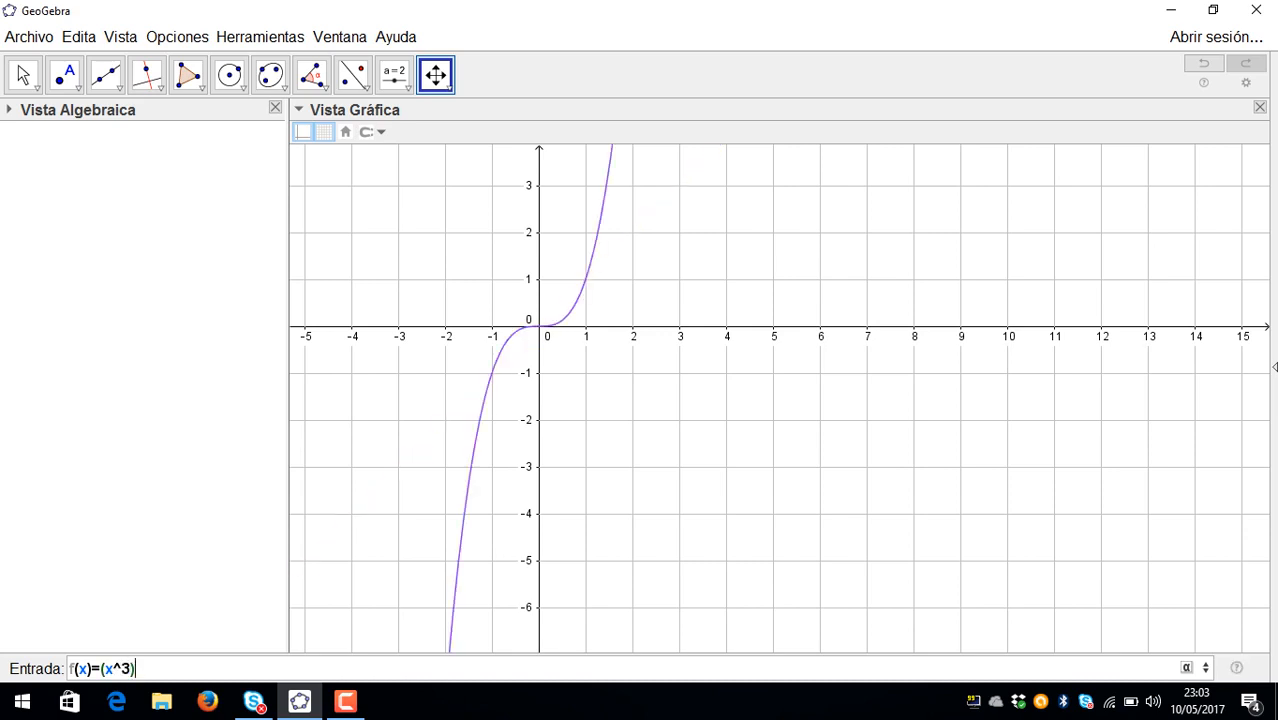
text(+5(x)
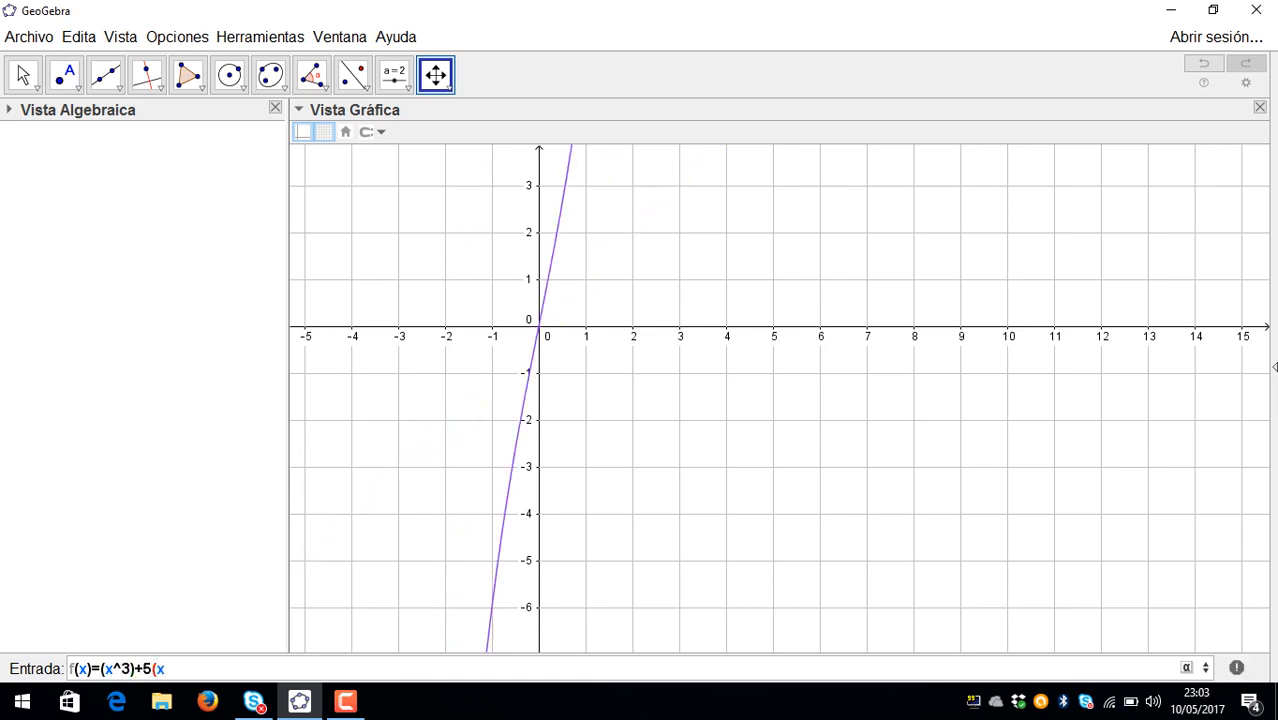
text(^2)+4)
key(Return)
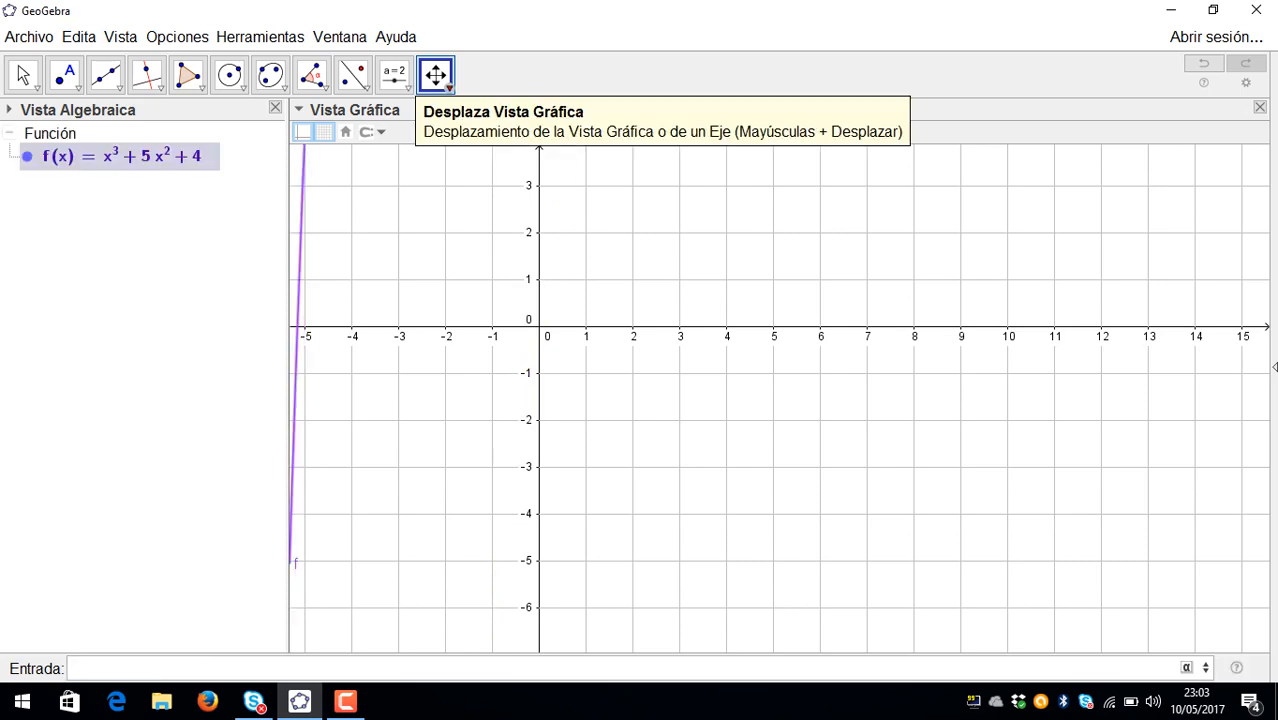
Examine the full shape of the cubic function's graph, including its local maximum, local minimum and x-axis crossing
click(436, 76)
drag(704, 272, 804, 470)
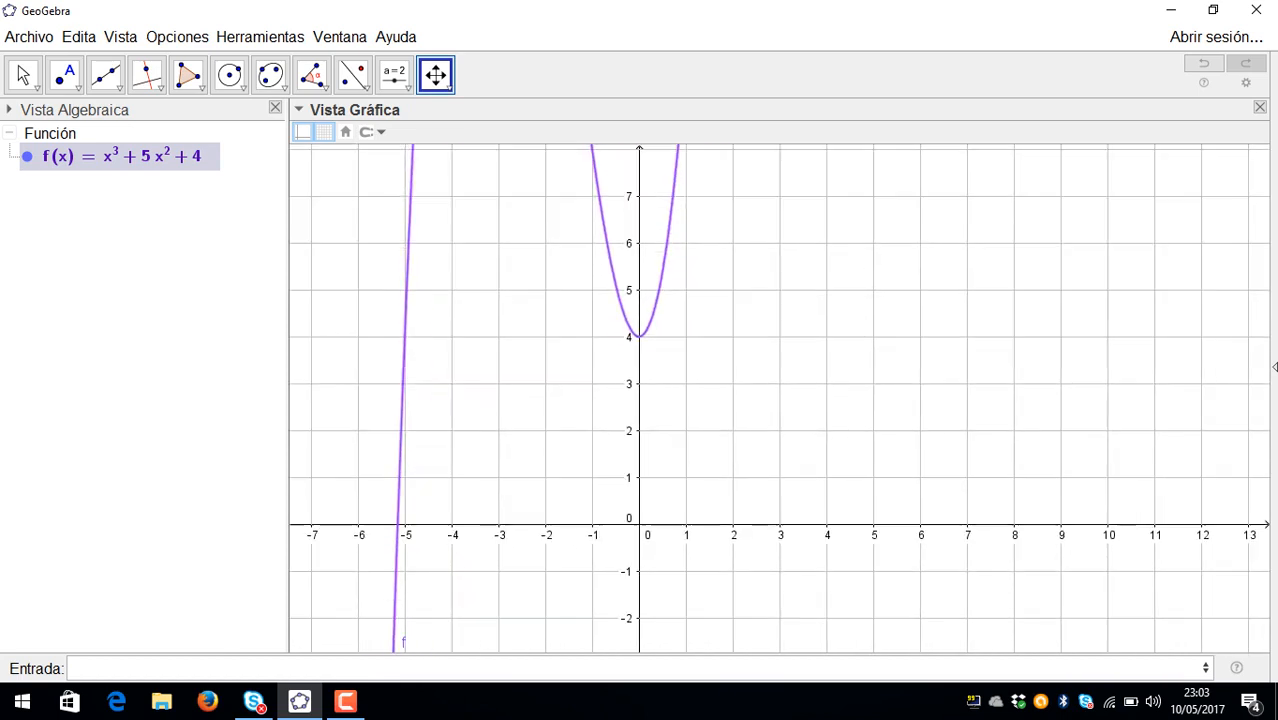
click(436, 76)
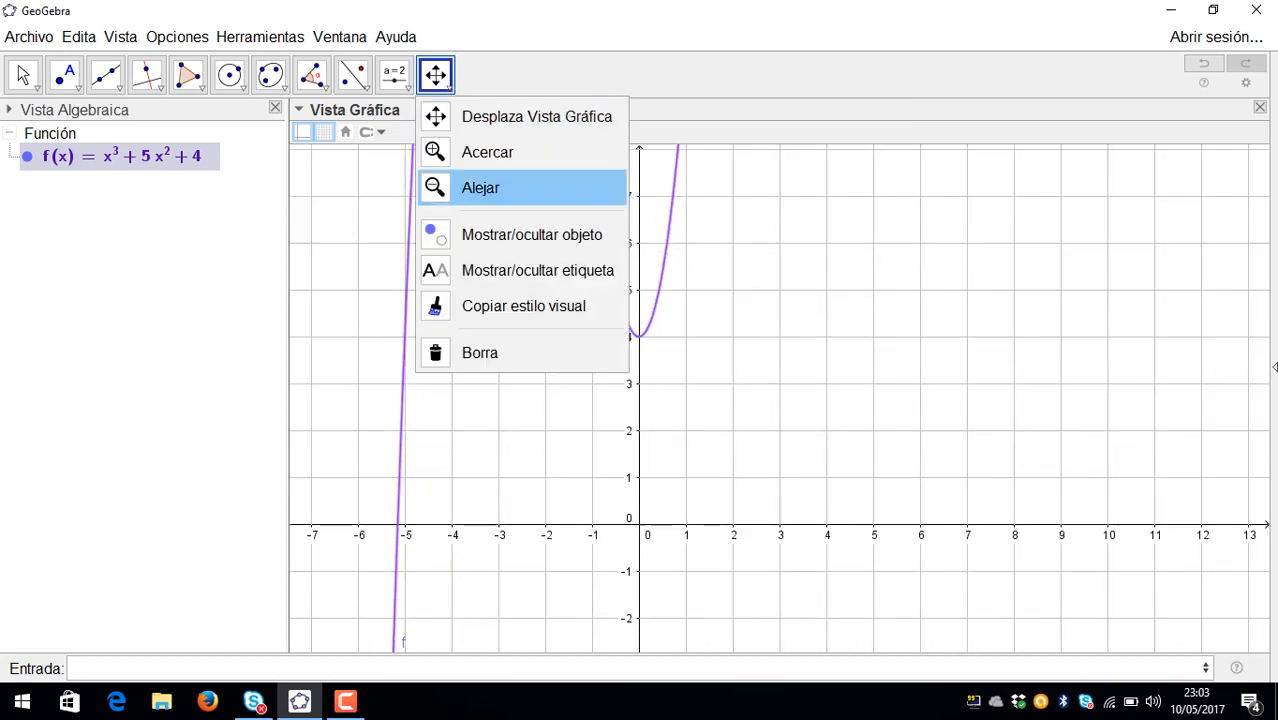
click(488, 185)
click(493, 310)
click(493, 310)
click(493, 310)
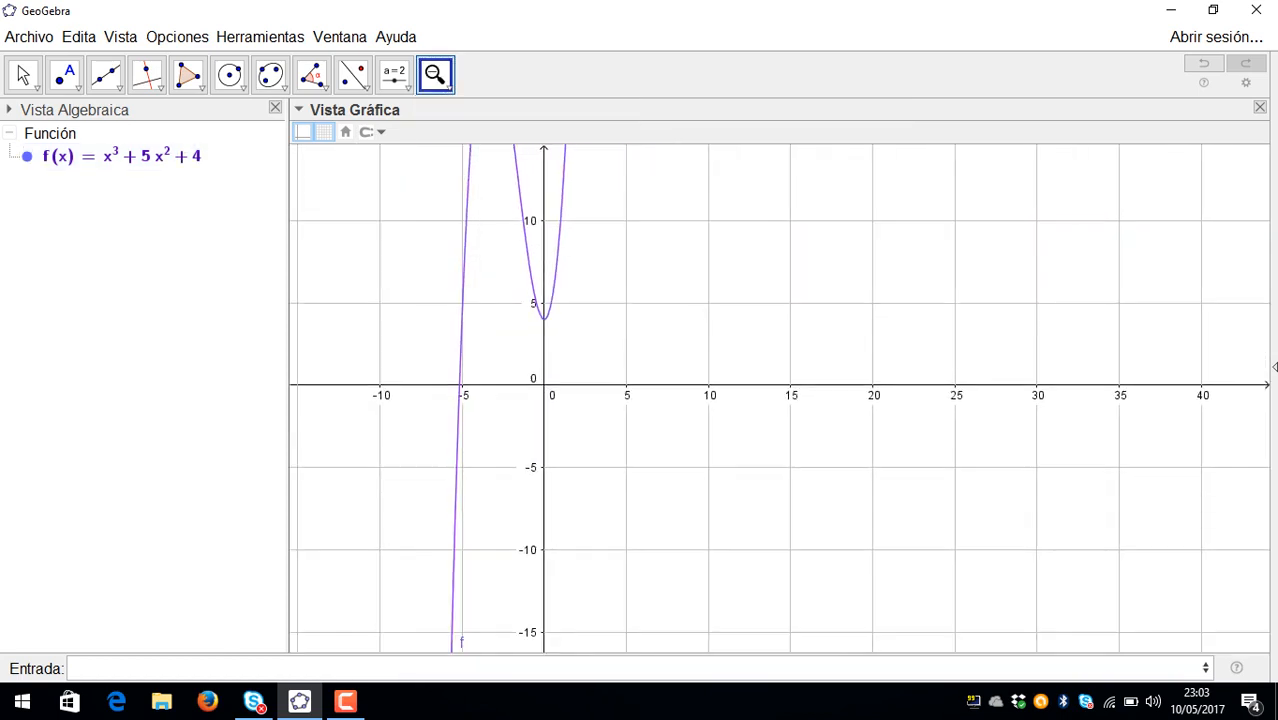
click(493, 310)
click(448, 86)
click(448, 86)
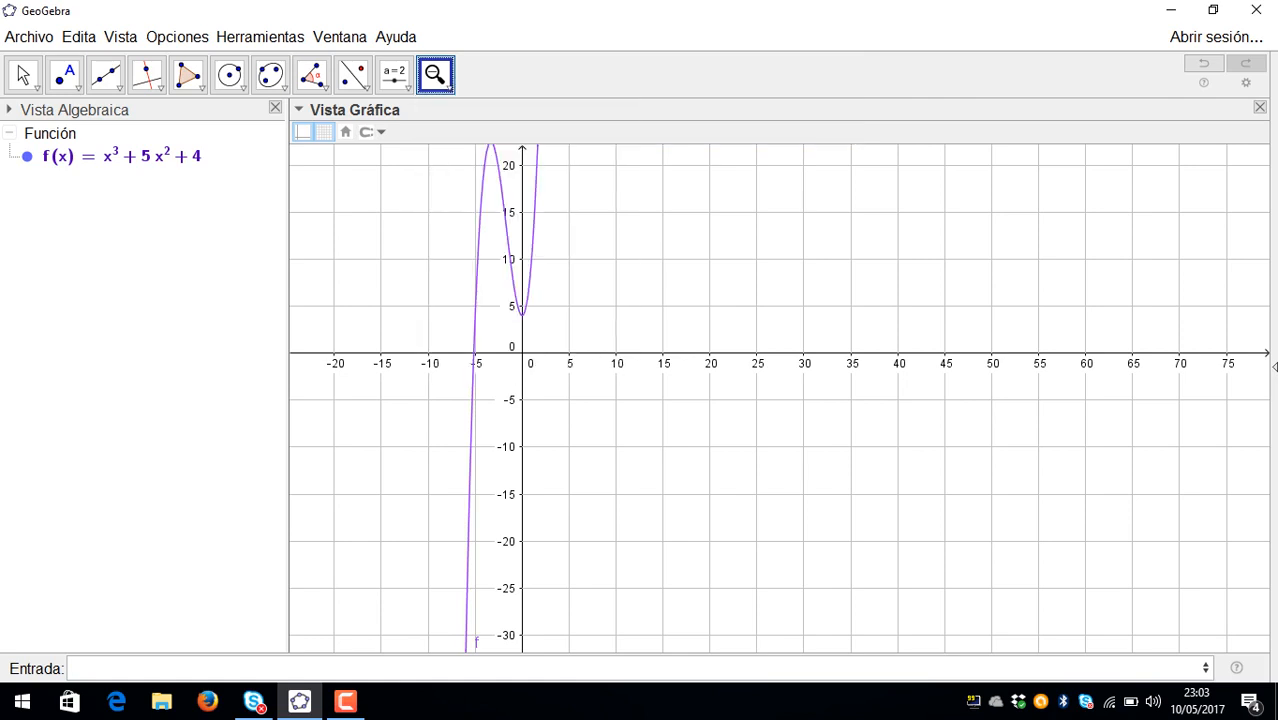
click(448, 86)
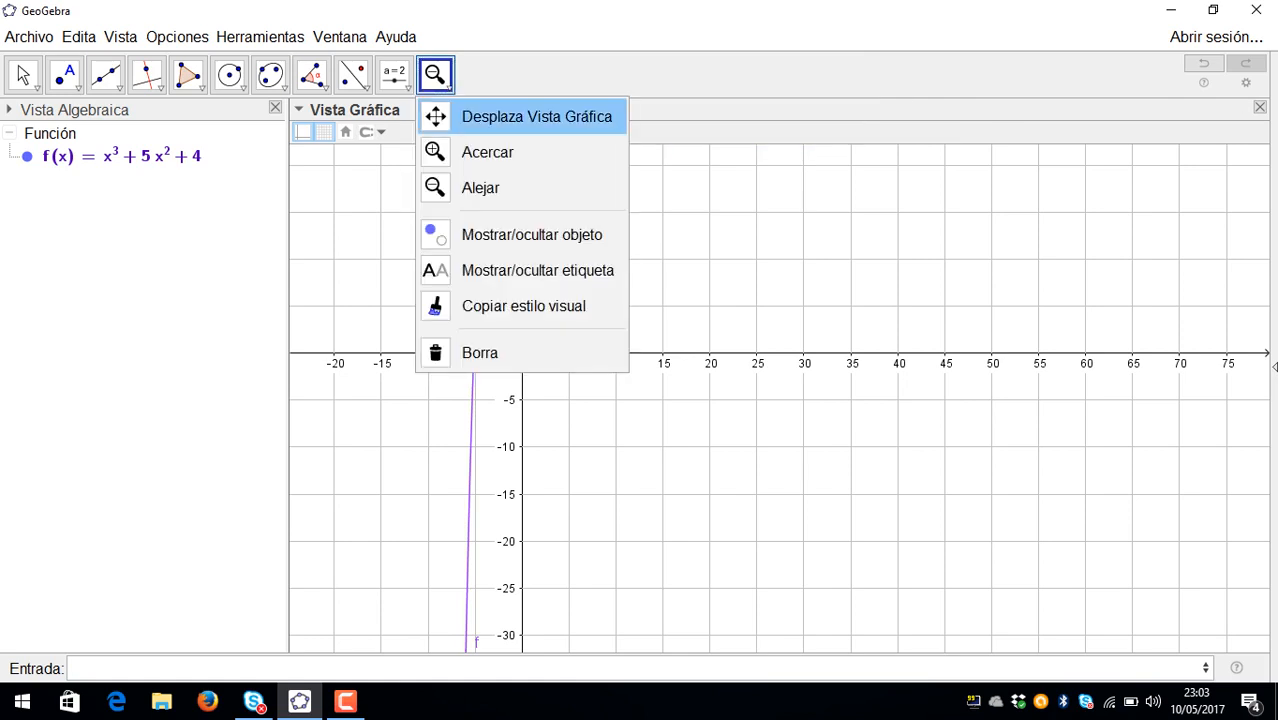
click(499, 114)
drag(700, 300, 629, 558)
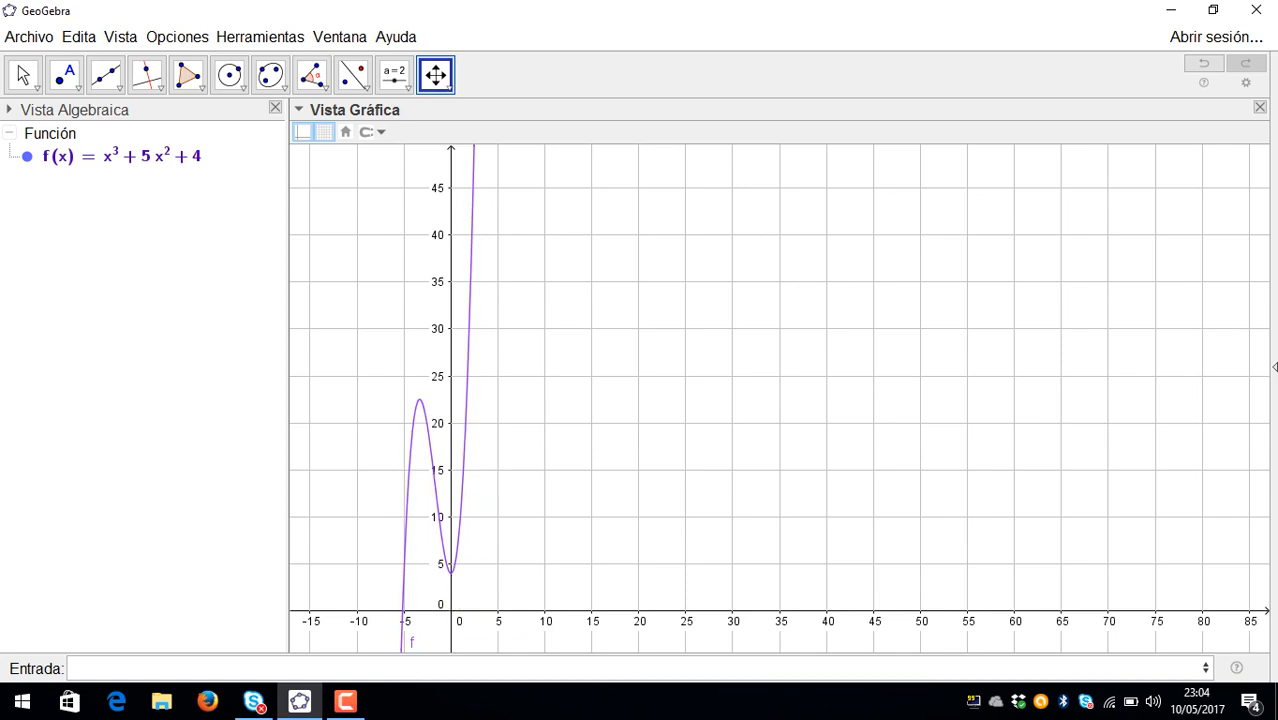
drag(700, 400, 762, 309)
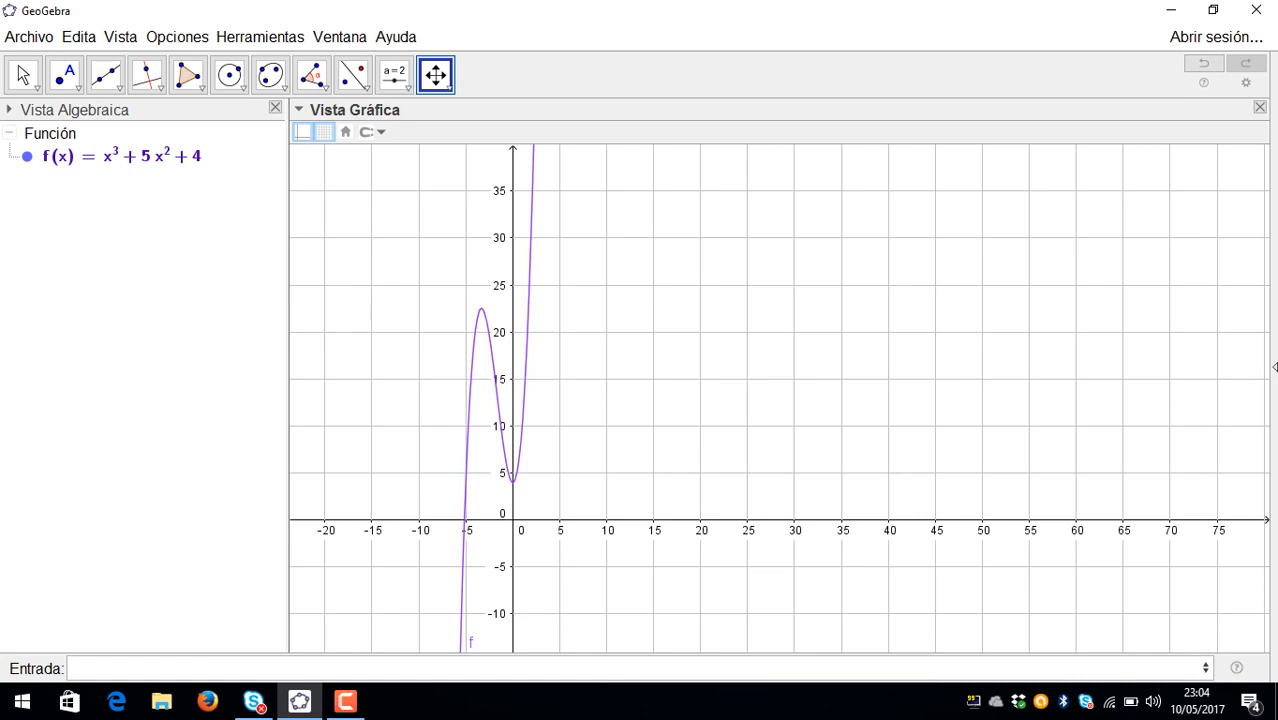
Delete the cubic function and rescale the empty graphics view to a closer range around the origin
right_click(154, 158)
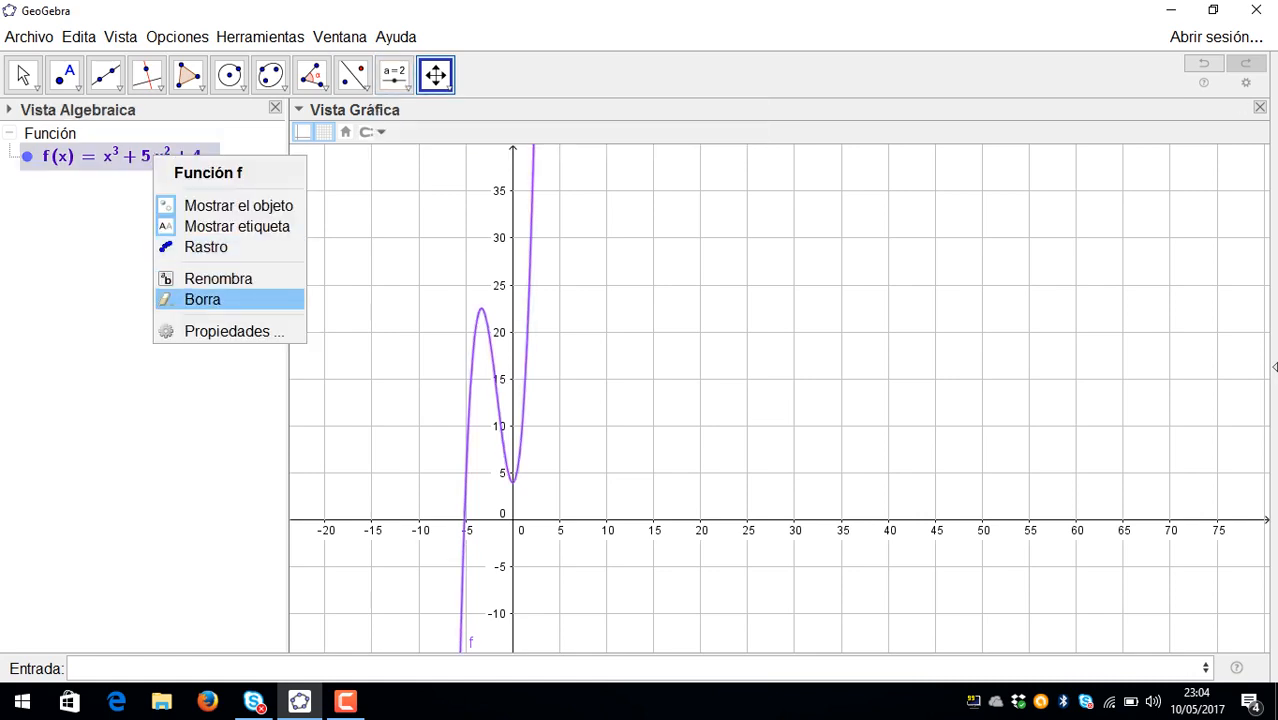
click(202, 299)
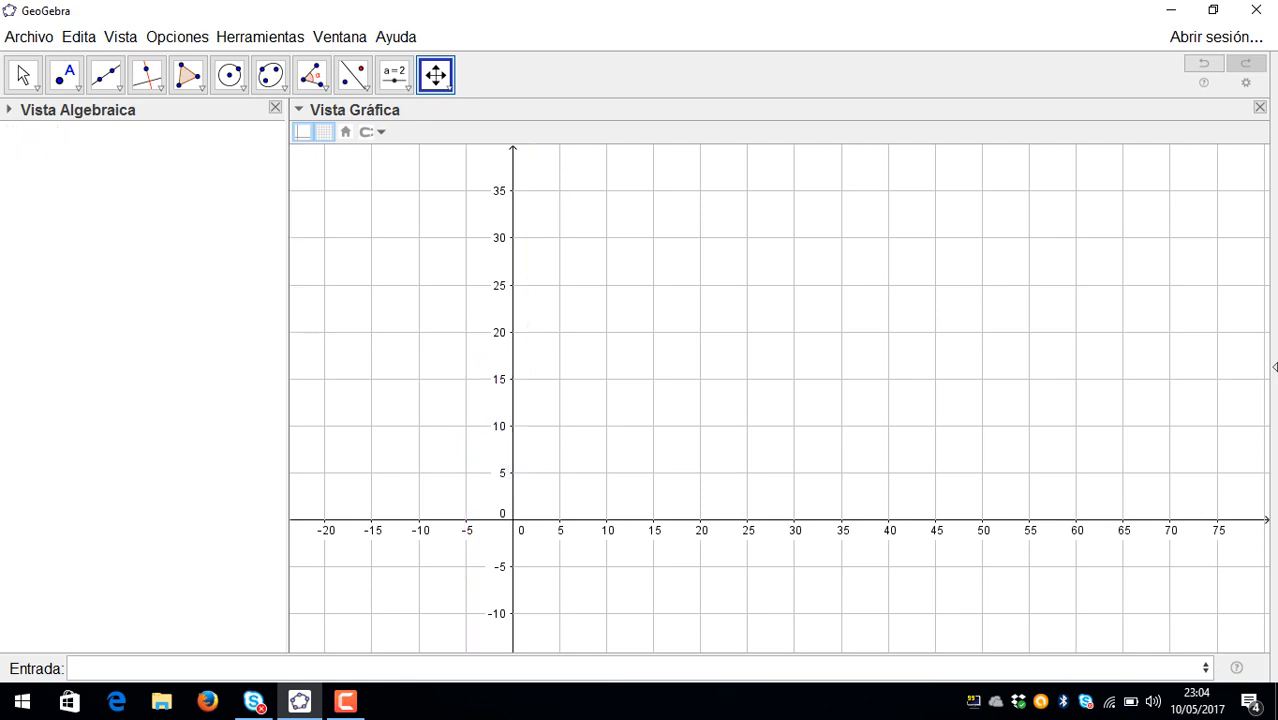
drag(513, 293, 643, 339)
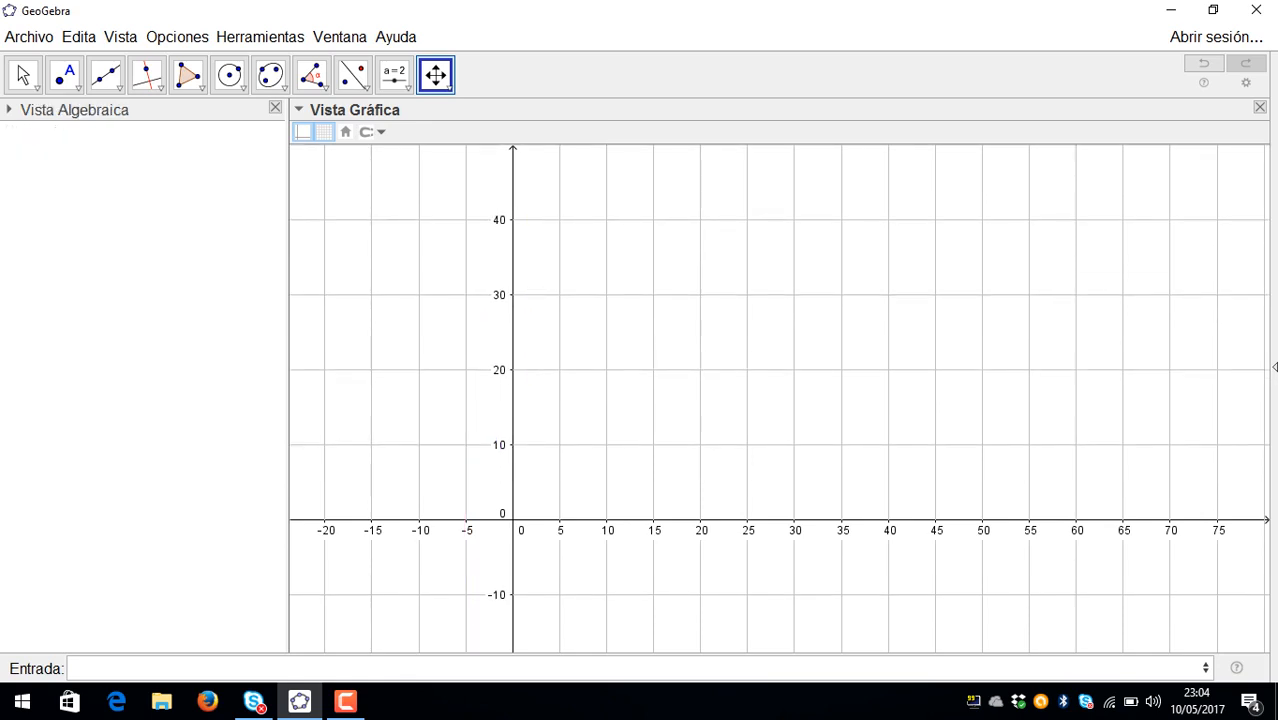
click(436, 75)
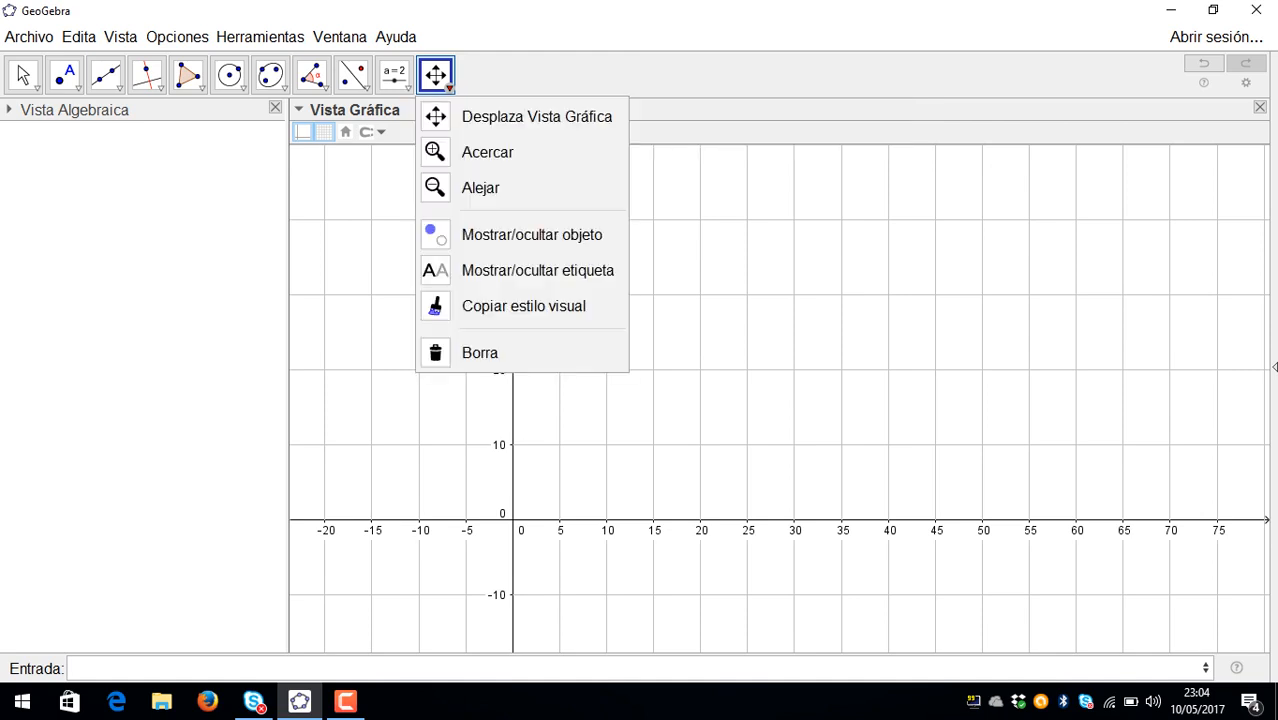
click(436, 75)
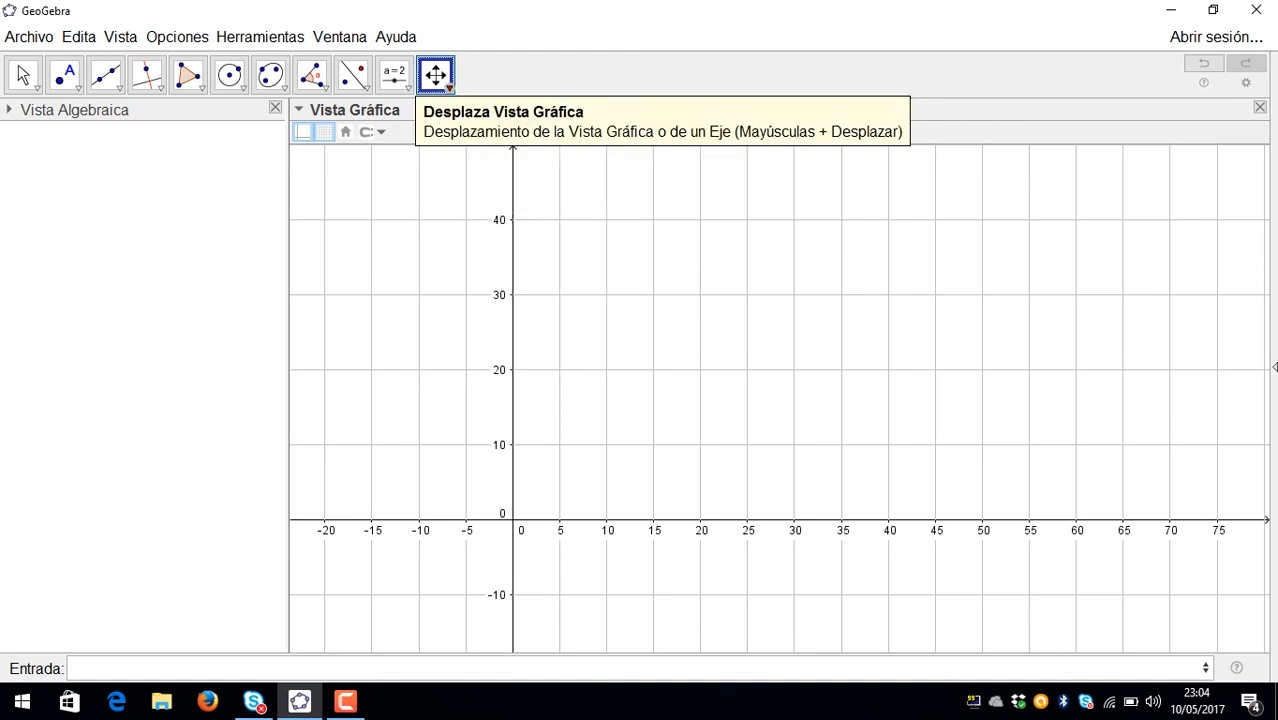
click(436, 75)
click(480, 188)
click(424, 439)
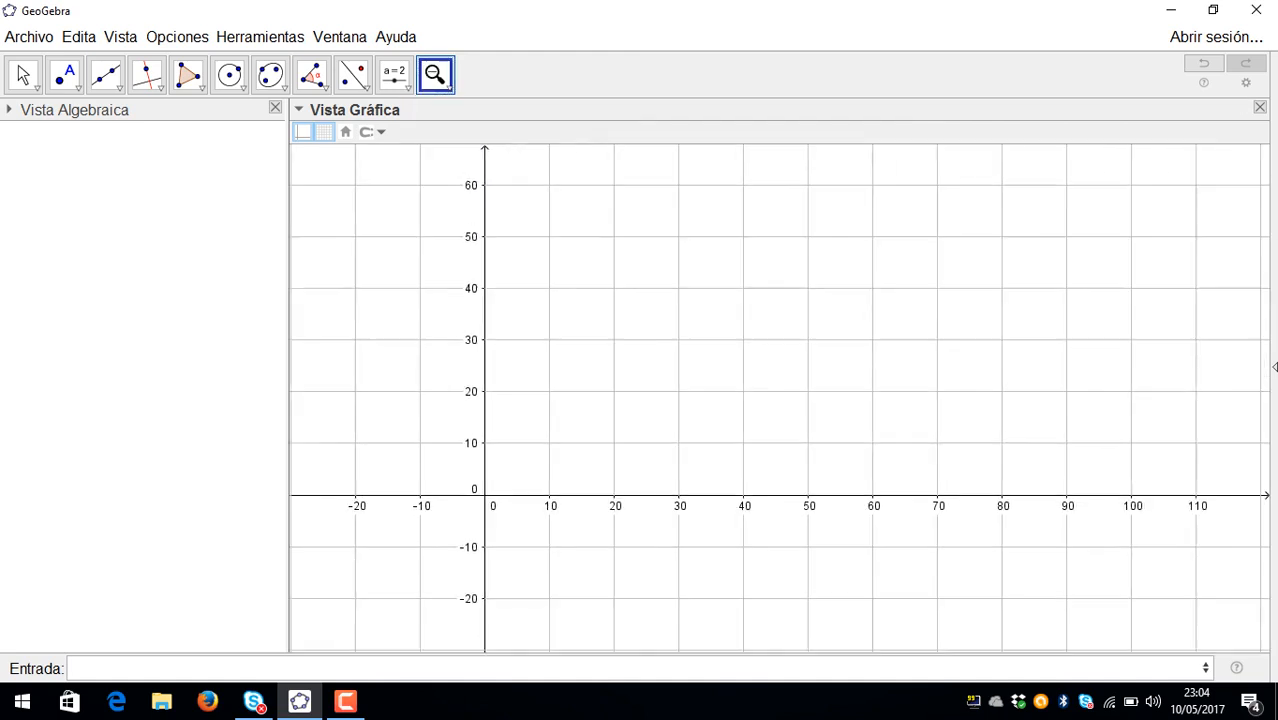
click(436, 75)
click(479, 148)
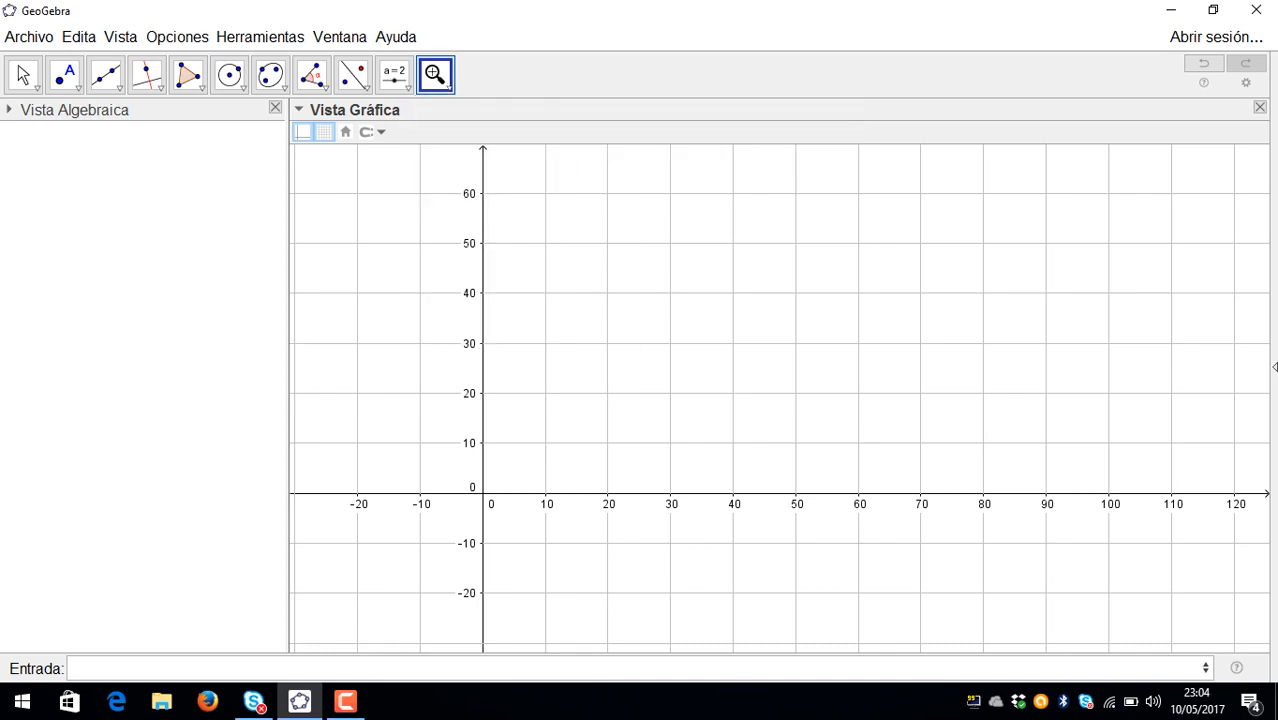
click(425, 330)
click(380, 639)
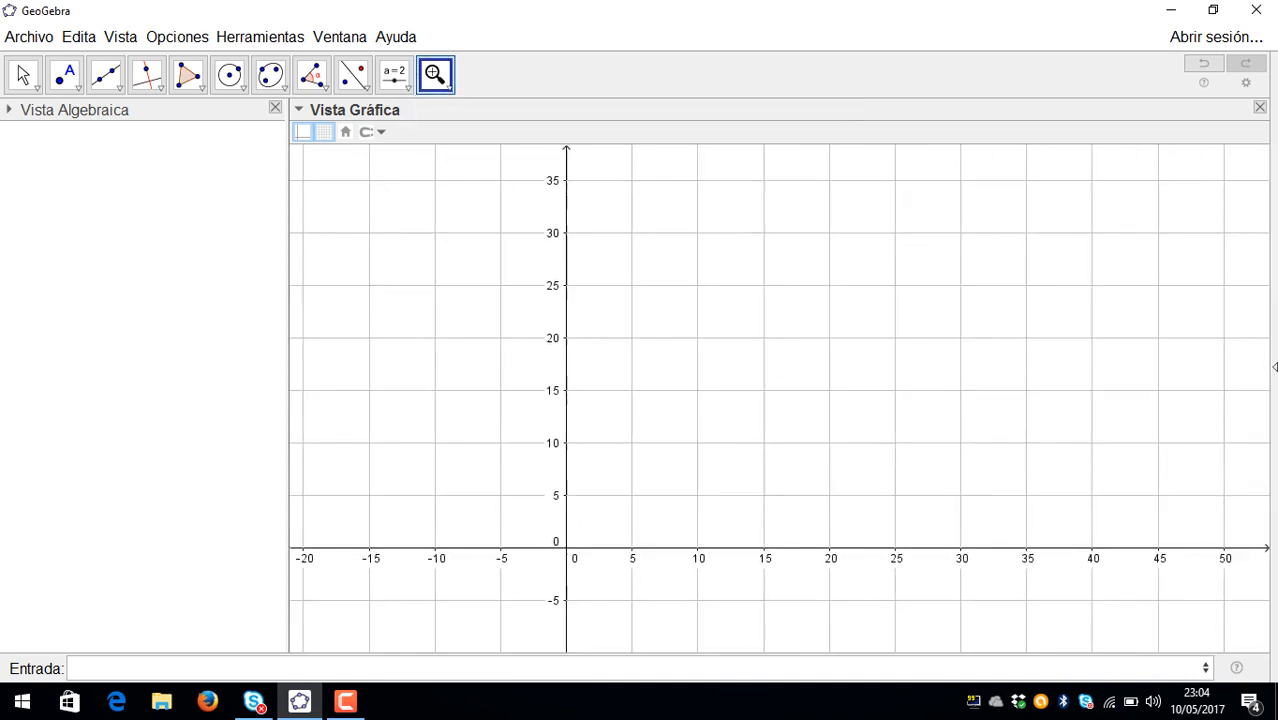
click(380, 639)
click(379, 639)
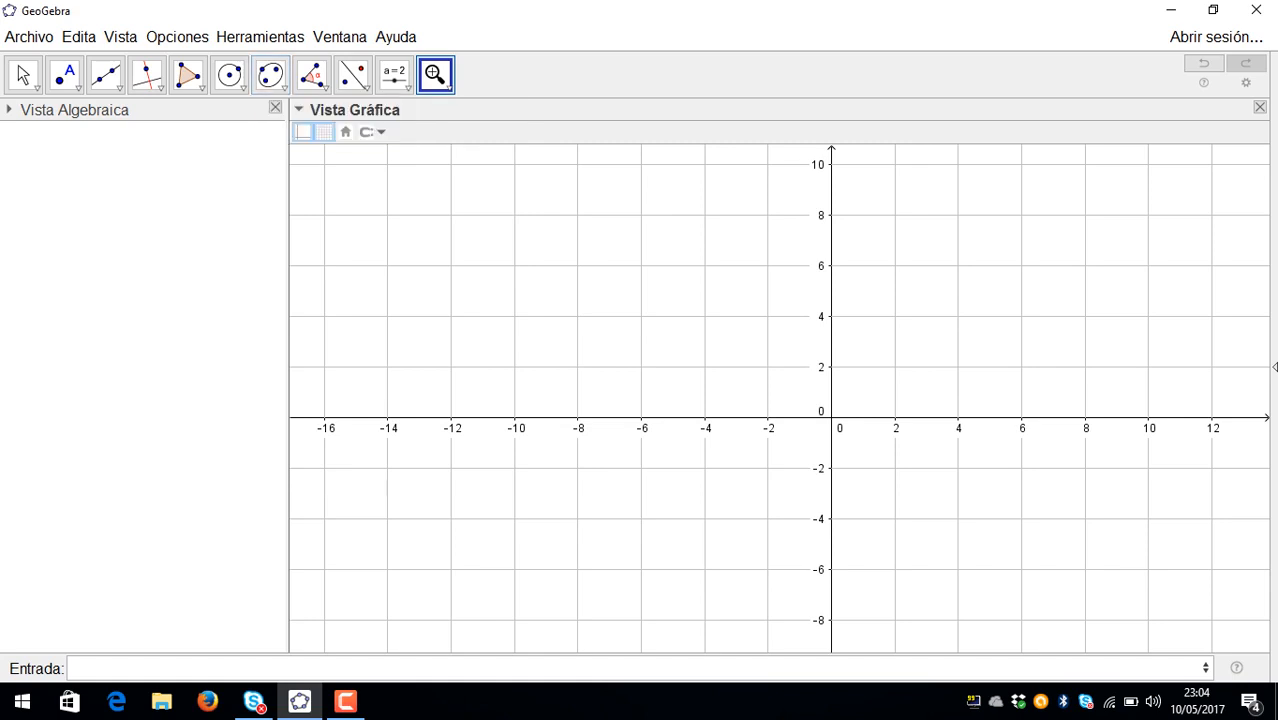
Plot the rational function f(x)=2/x
click(270, 668)
text(f(x)=a/x,)
key(shift+Left)
key(shift+Left)
key(Left)
key(Left)
key(BackSpace)
text(2)
key(Right)
key(Right)
key(Return)
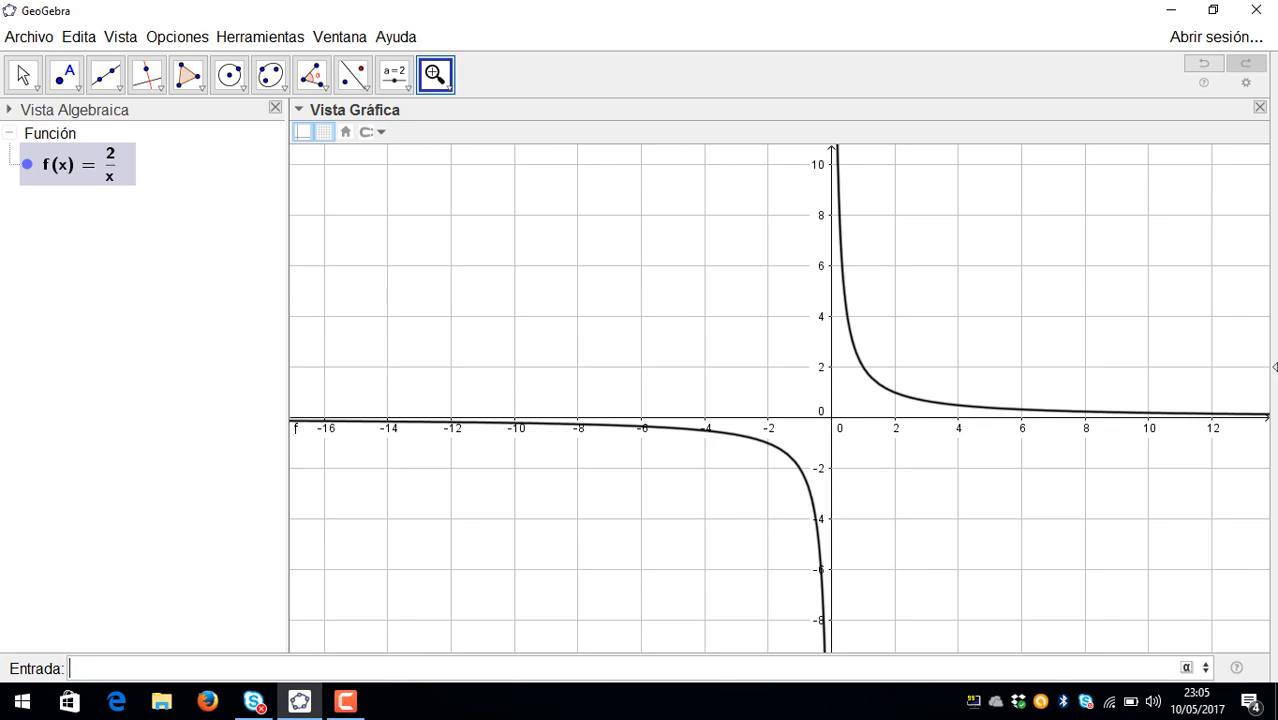
Change the denominator of the rational function to (x-2)
key(F10)
click(449, 88)
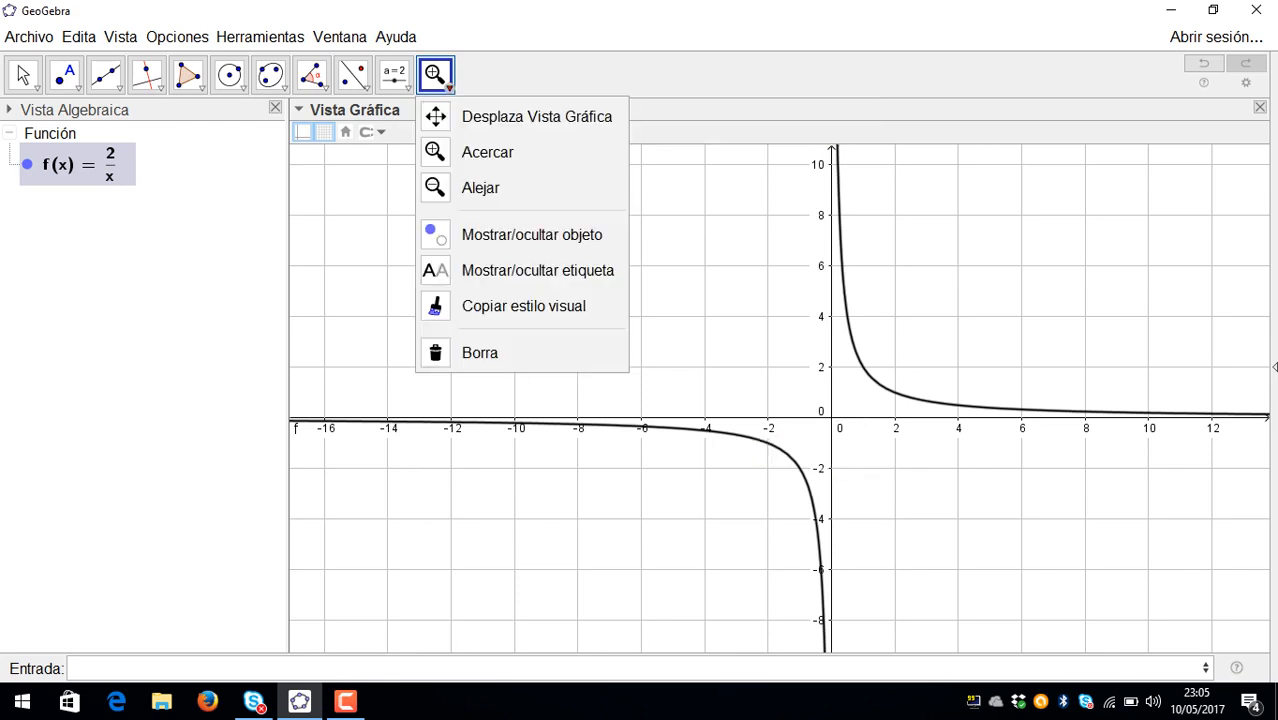
click(536, 117)
drag(700, 300, 659, 372)
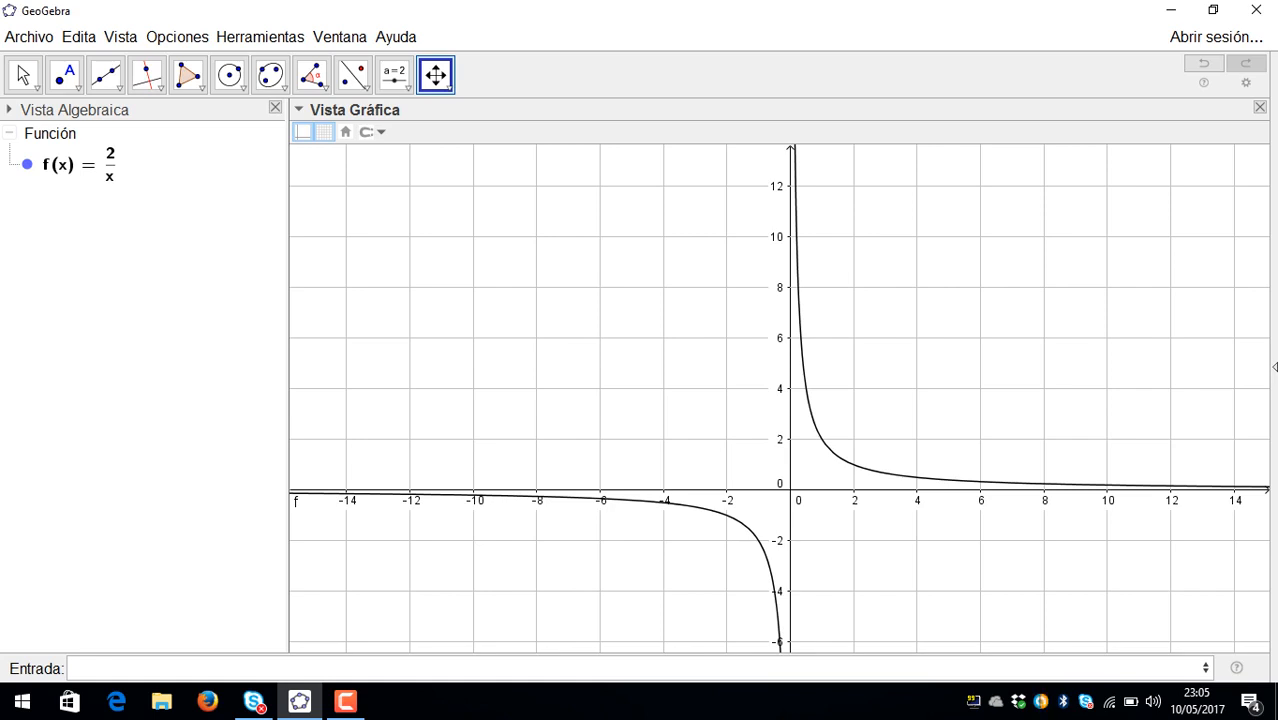
drag(780, 398, 723, 404)
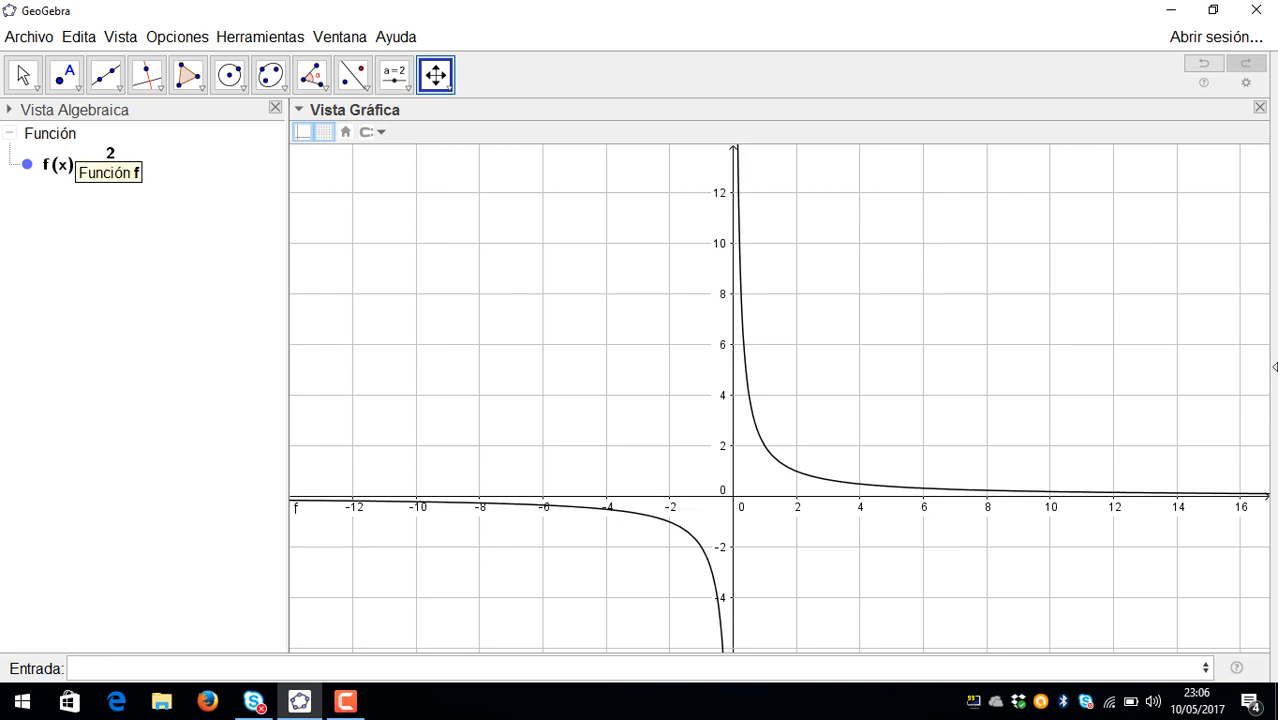
double_click(76, 156)
click(108, 156)
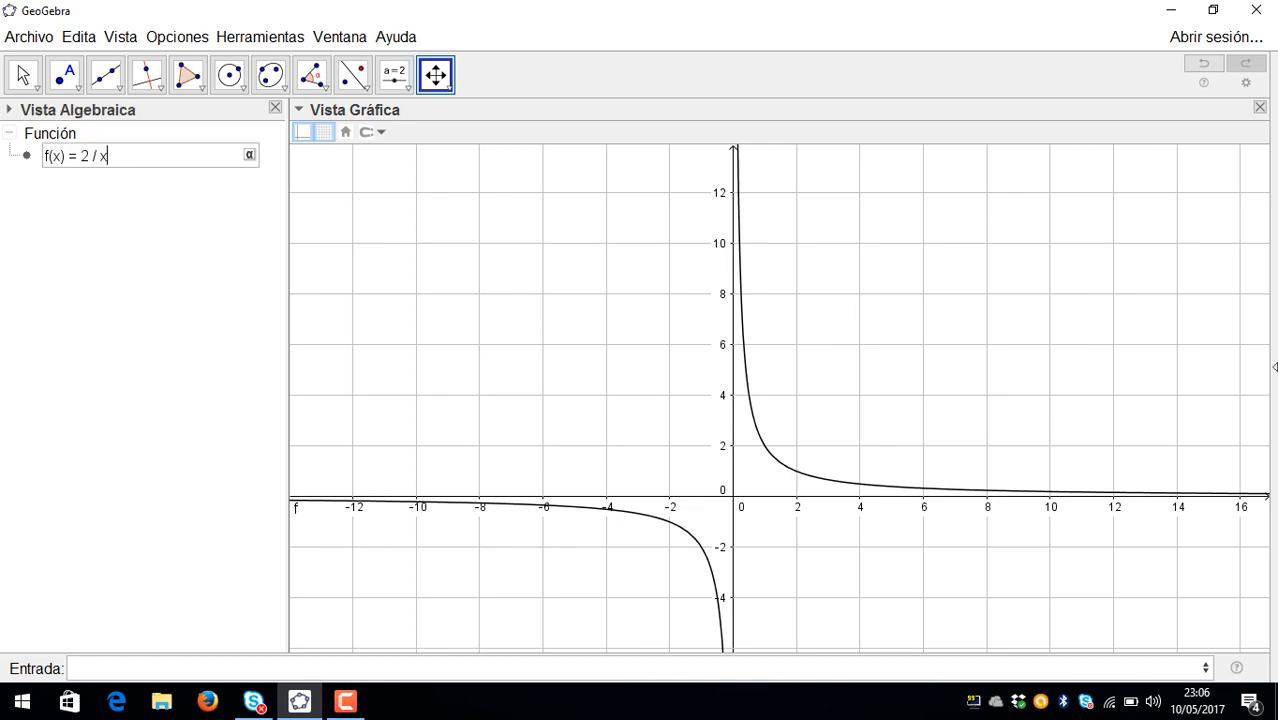
key(BackSpace)
text((x-2))
key(Return)
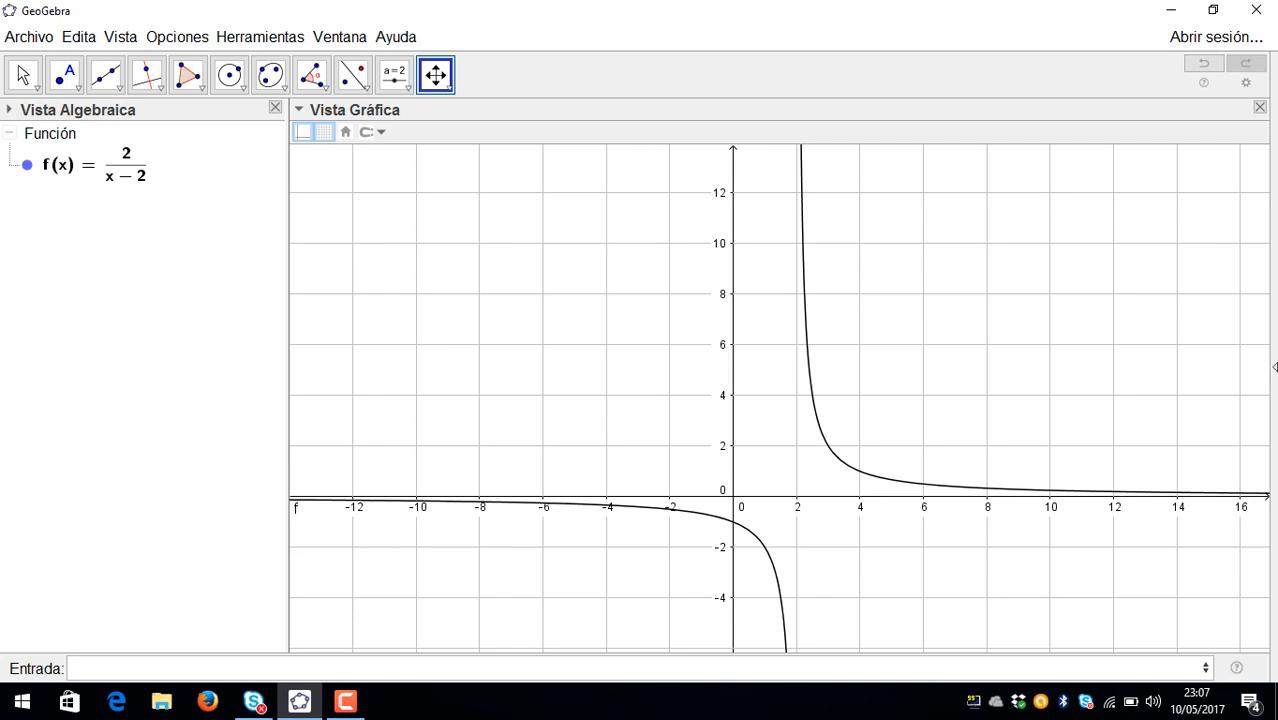
Delete the rational function and plot the absolute value function f(x)=abs(x)
right_click(121, 172)
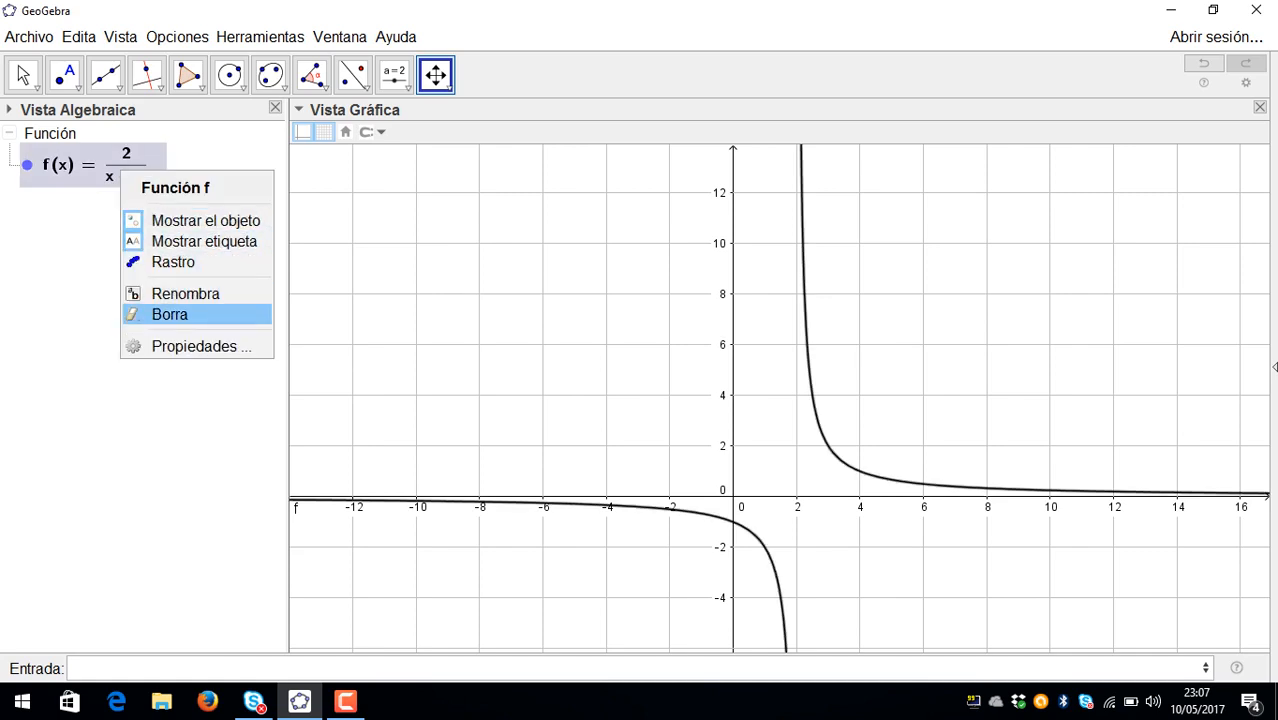
click(170, 314)
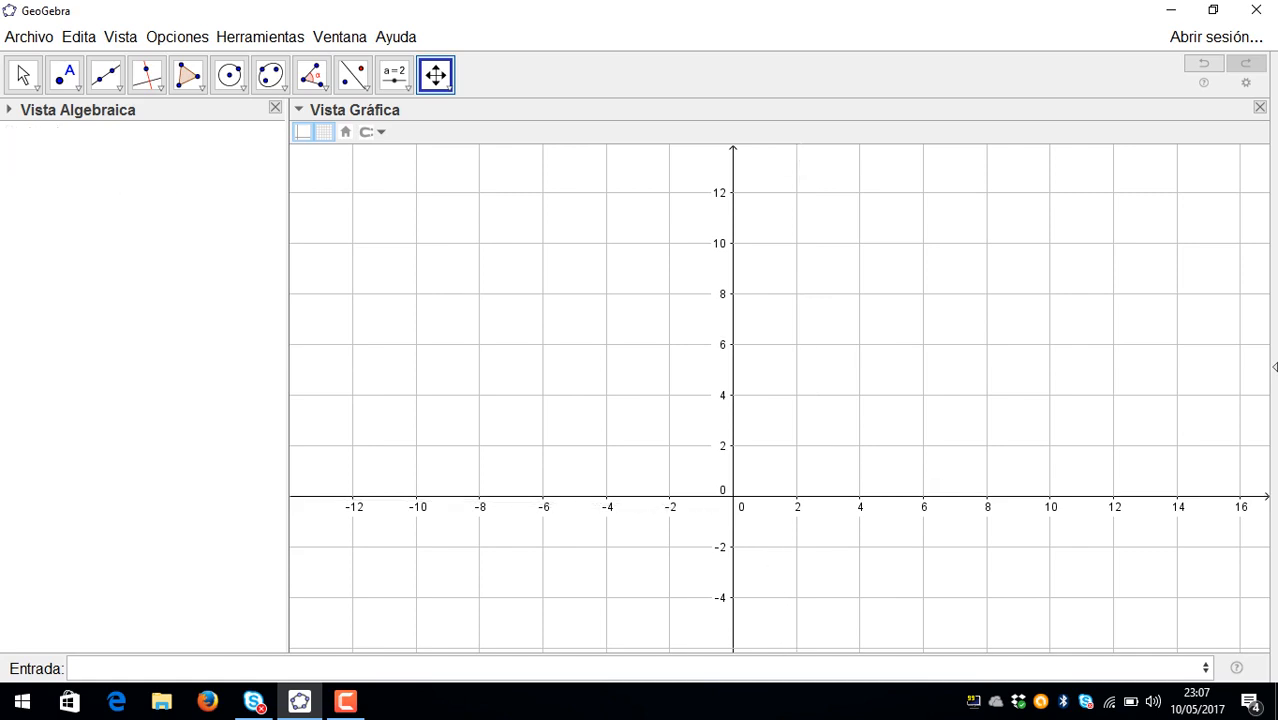
click(158, 668)
text(f(x)=abs)
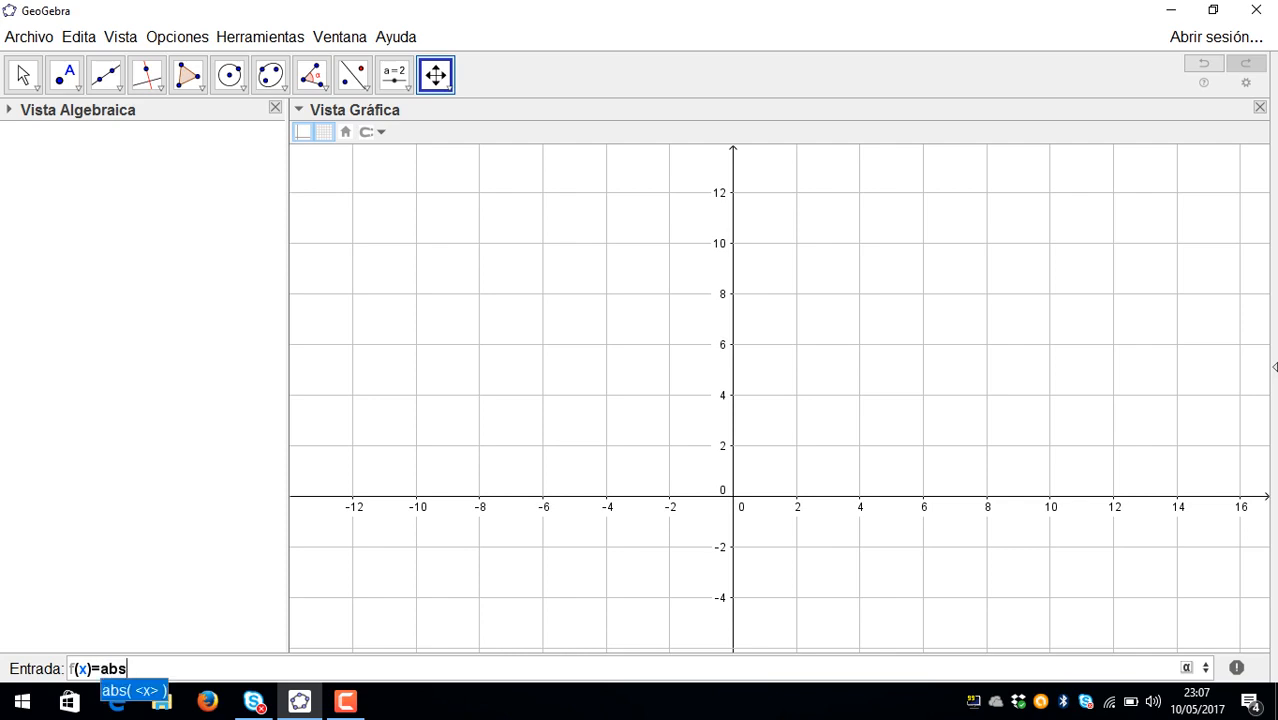
text(()
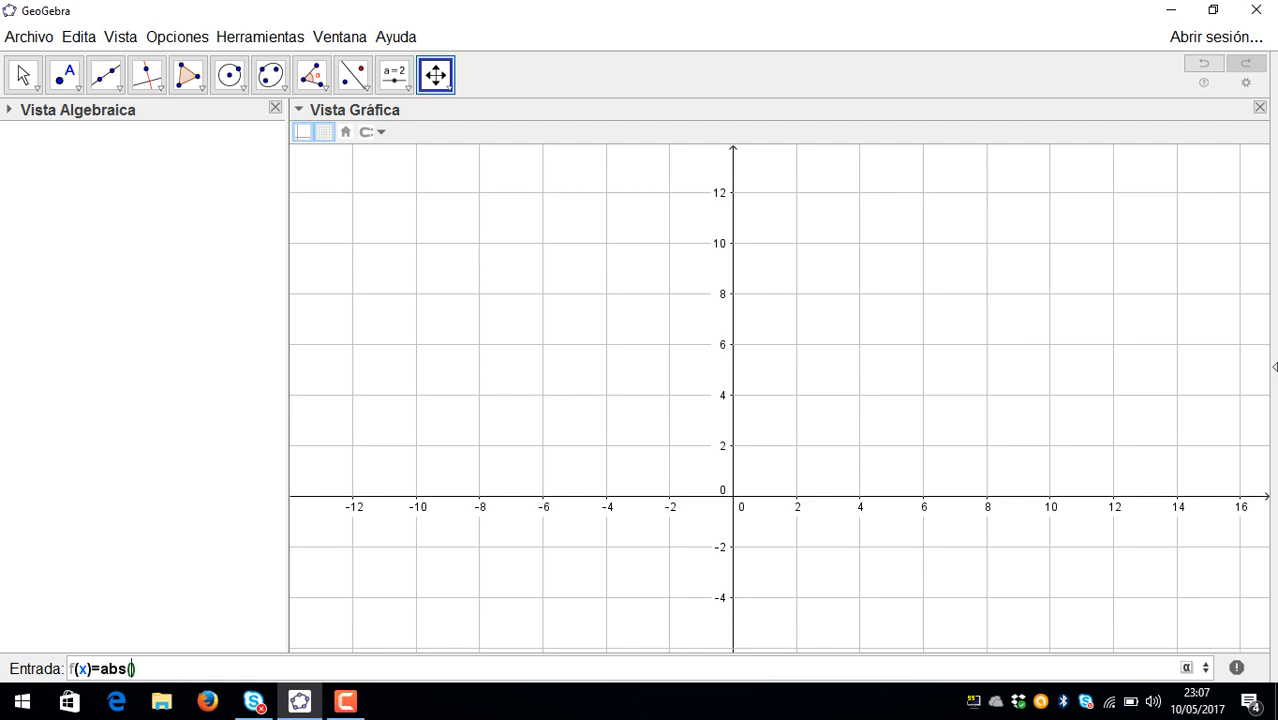
text(x)
key(Return)
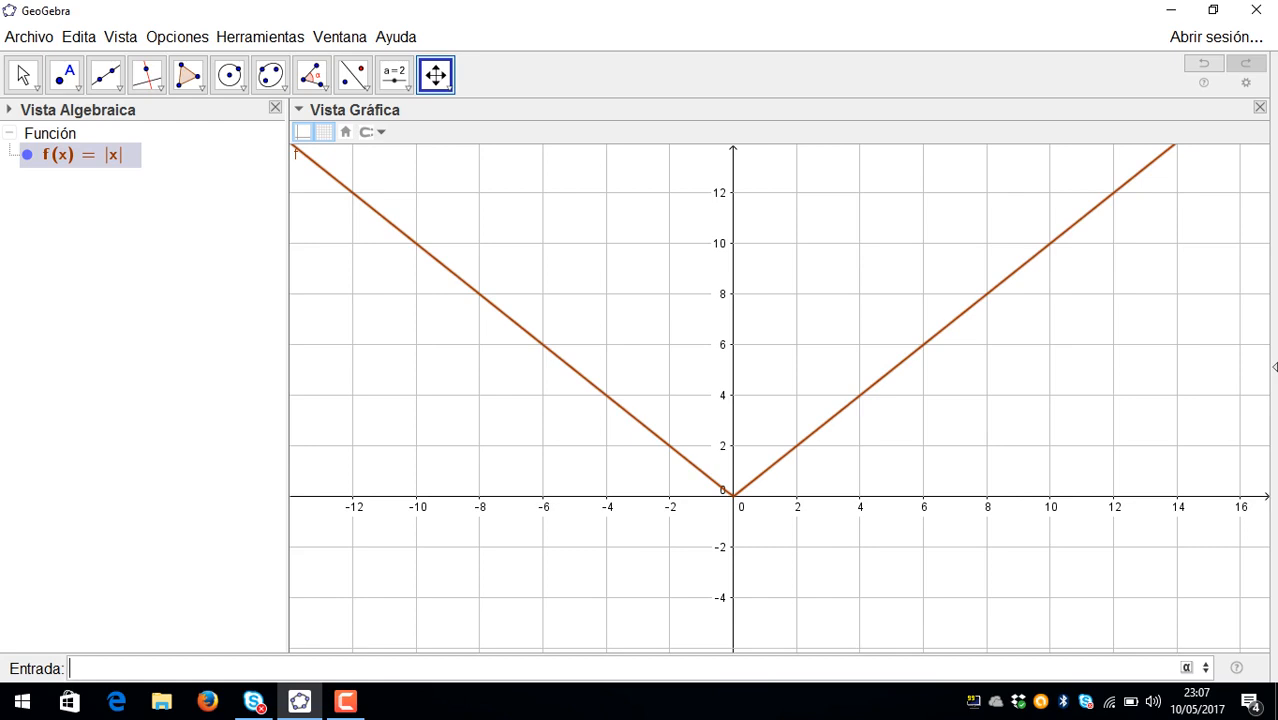
Redefine the absolute value function as f(x)=-abs(x)
click(130, 163)
right_click(116, 157)
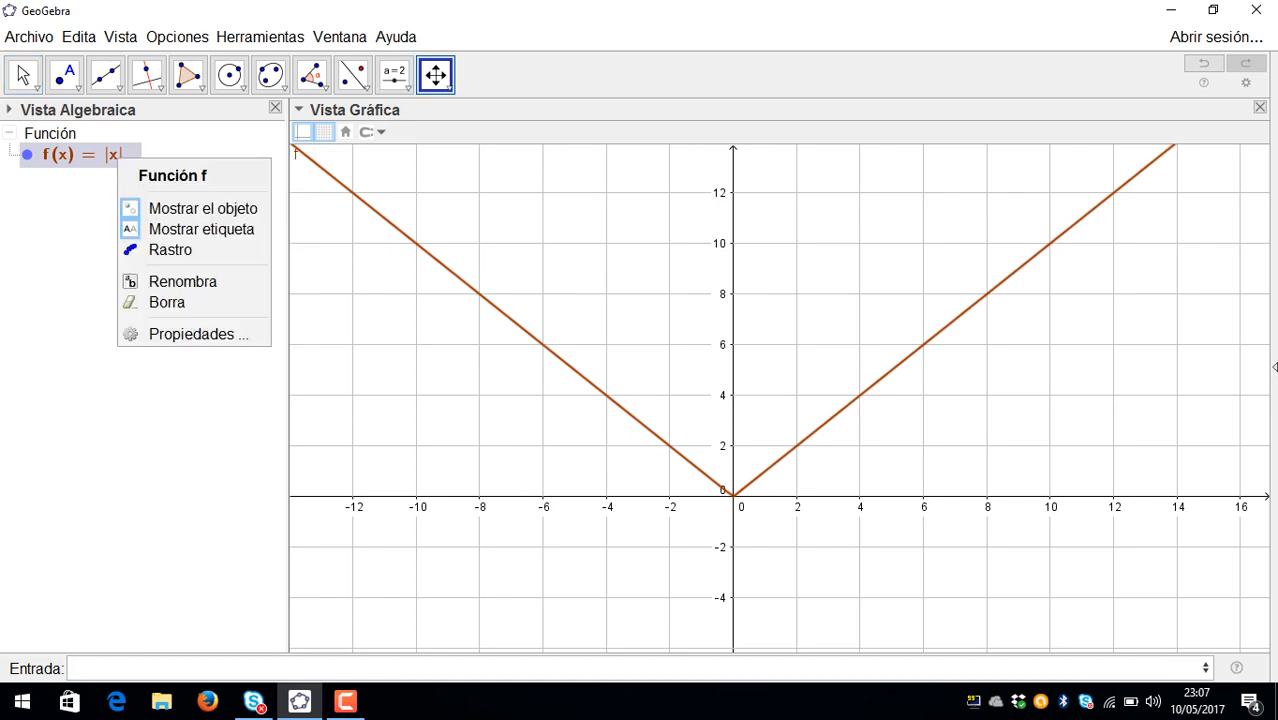
click(198, 334)
click(130, 668)
text(f)
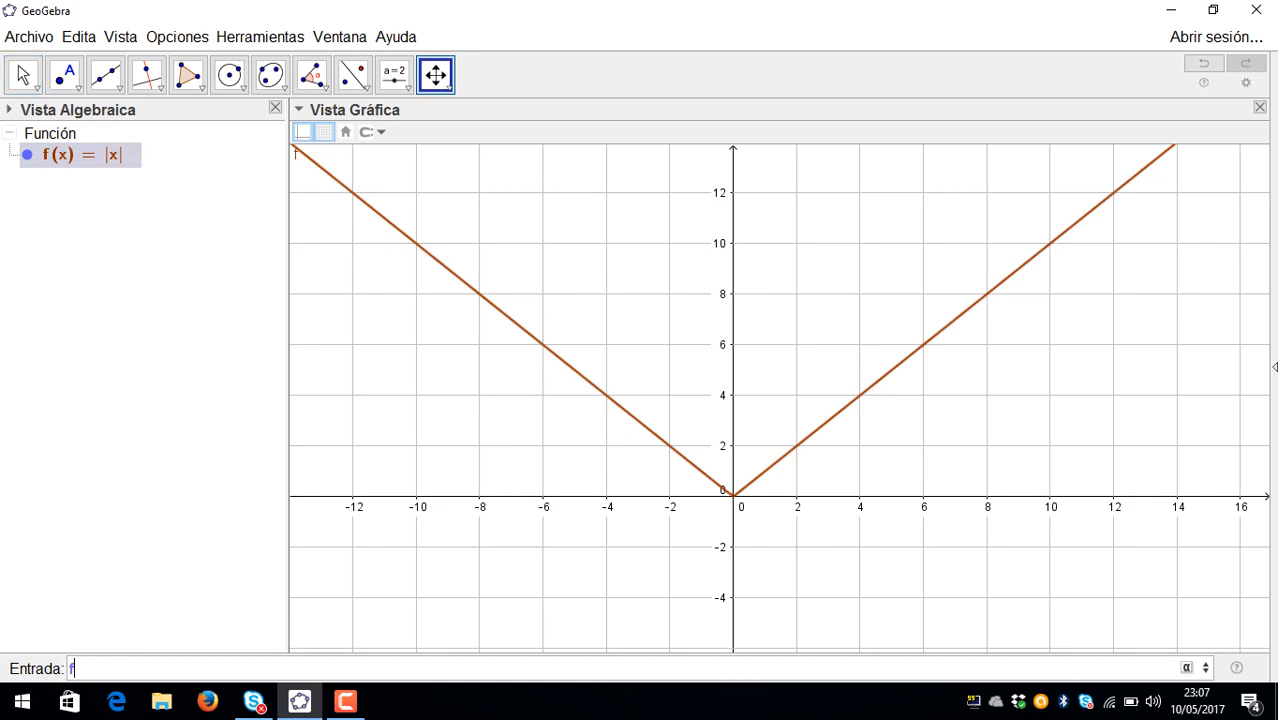
text((x)=-)
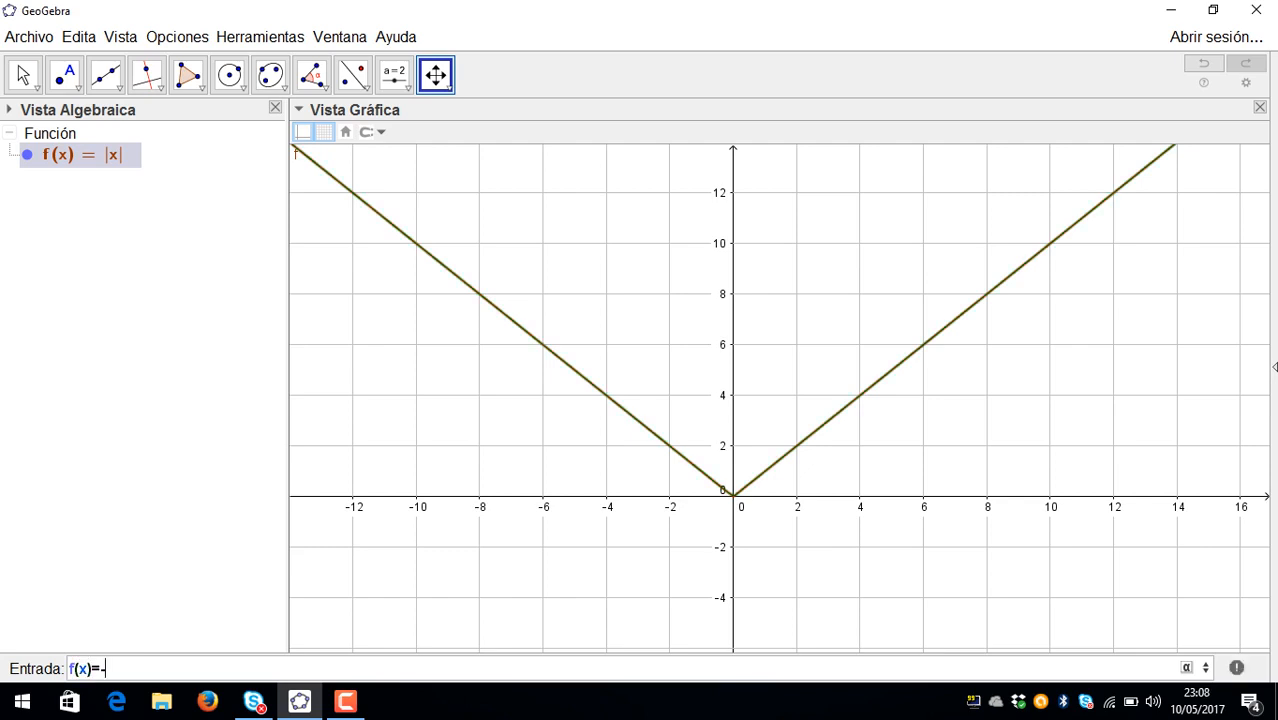
text(a)
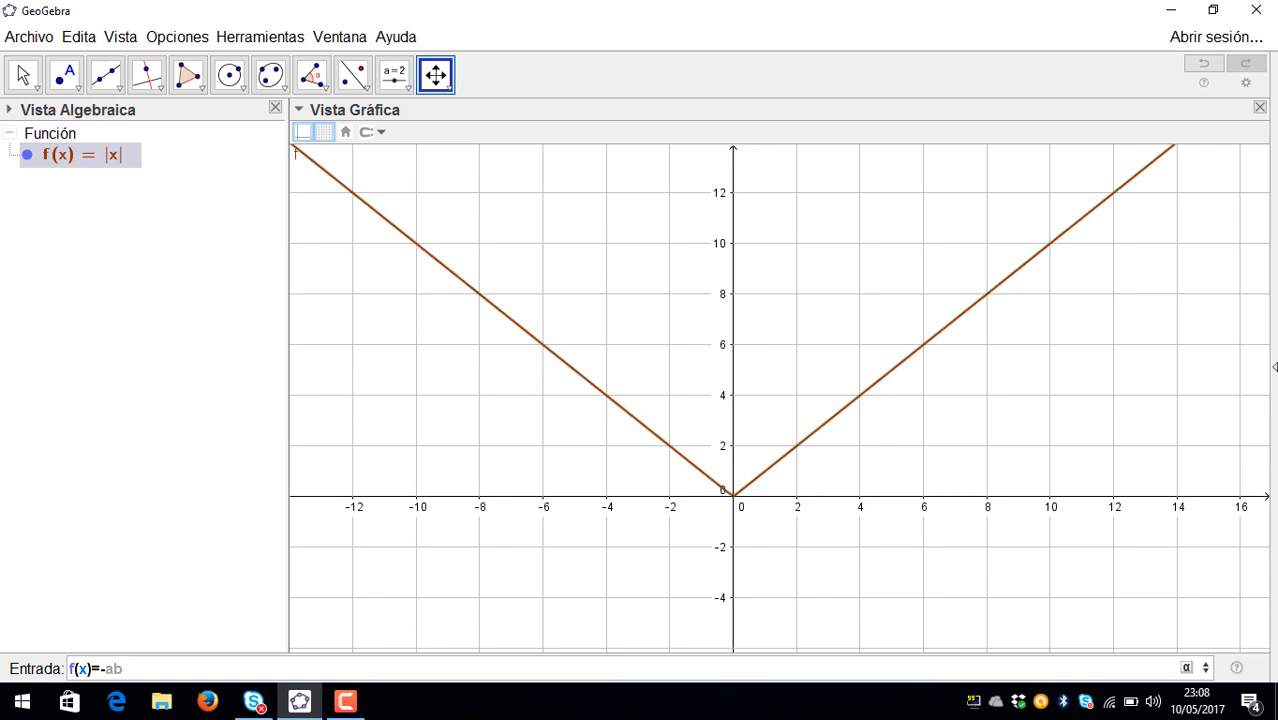
text(bs(x))
key(Return)
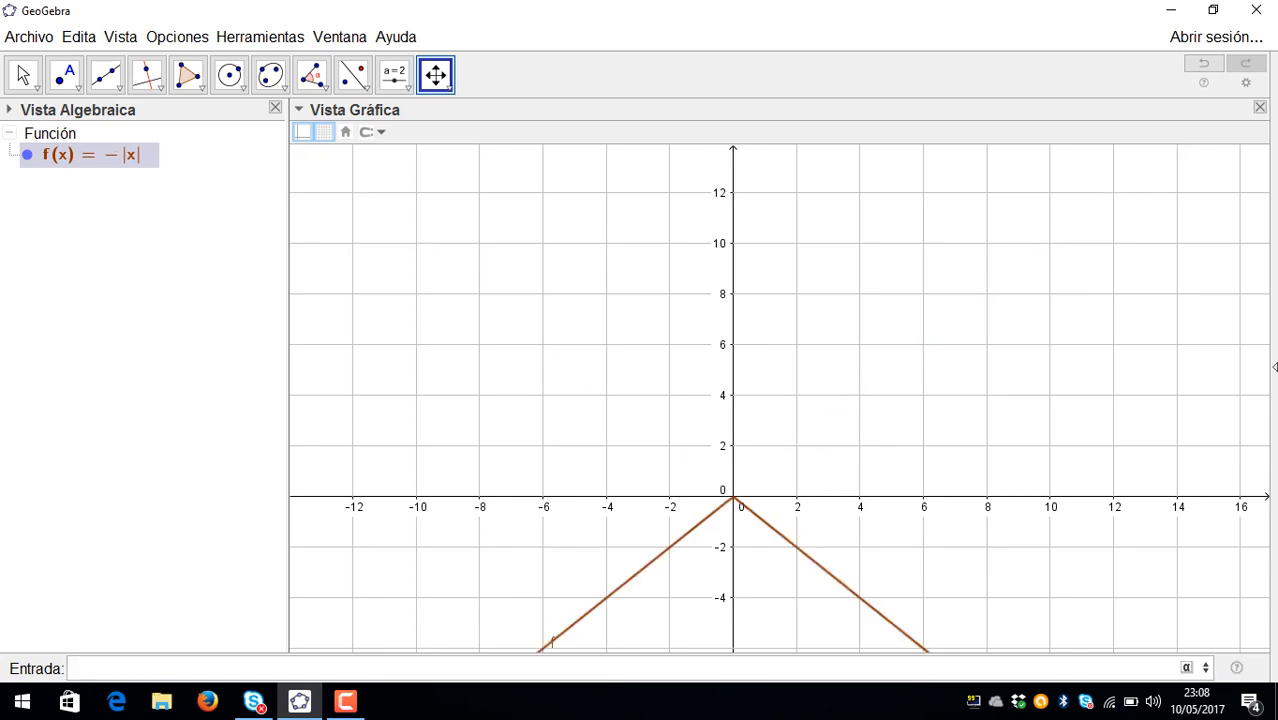
Redefine the function as f(x)=abs(x-2)+3x
click(436, 75)
drag(640, 400, 621, 278)
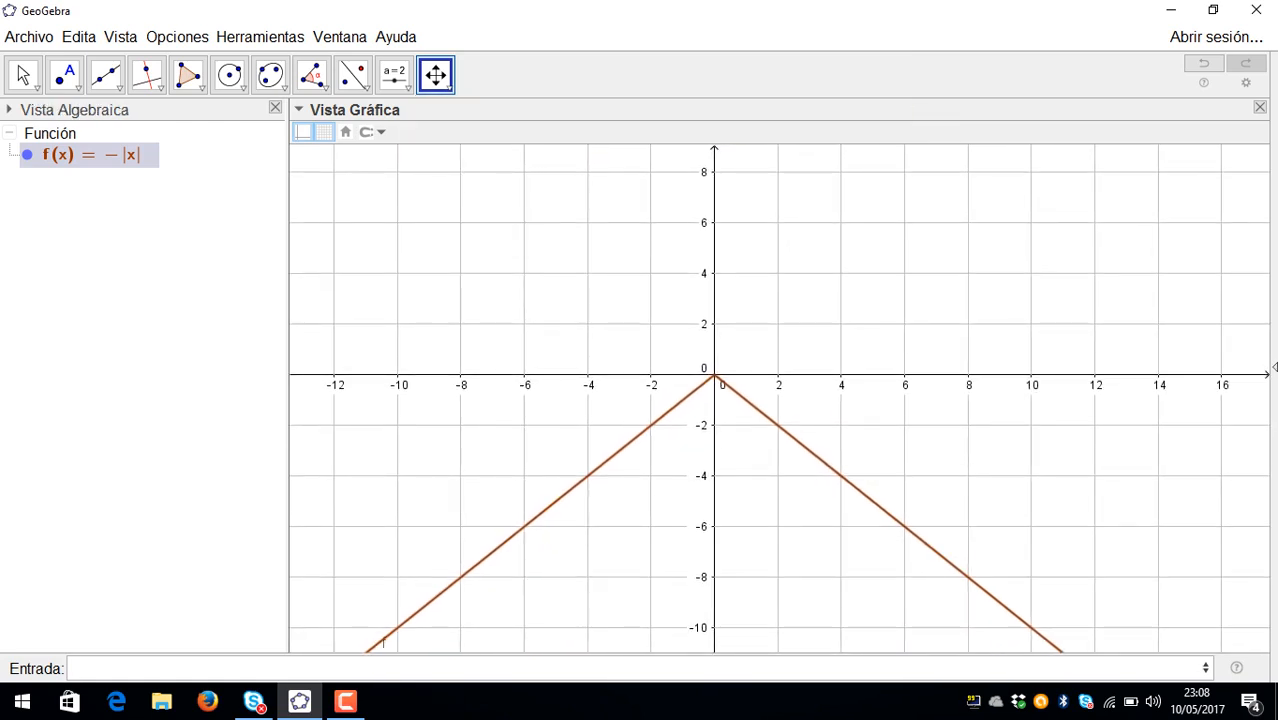
click(383, 668)
text(f(x)=)
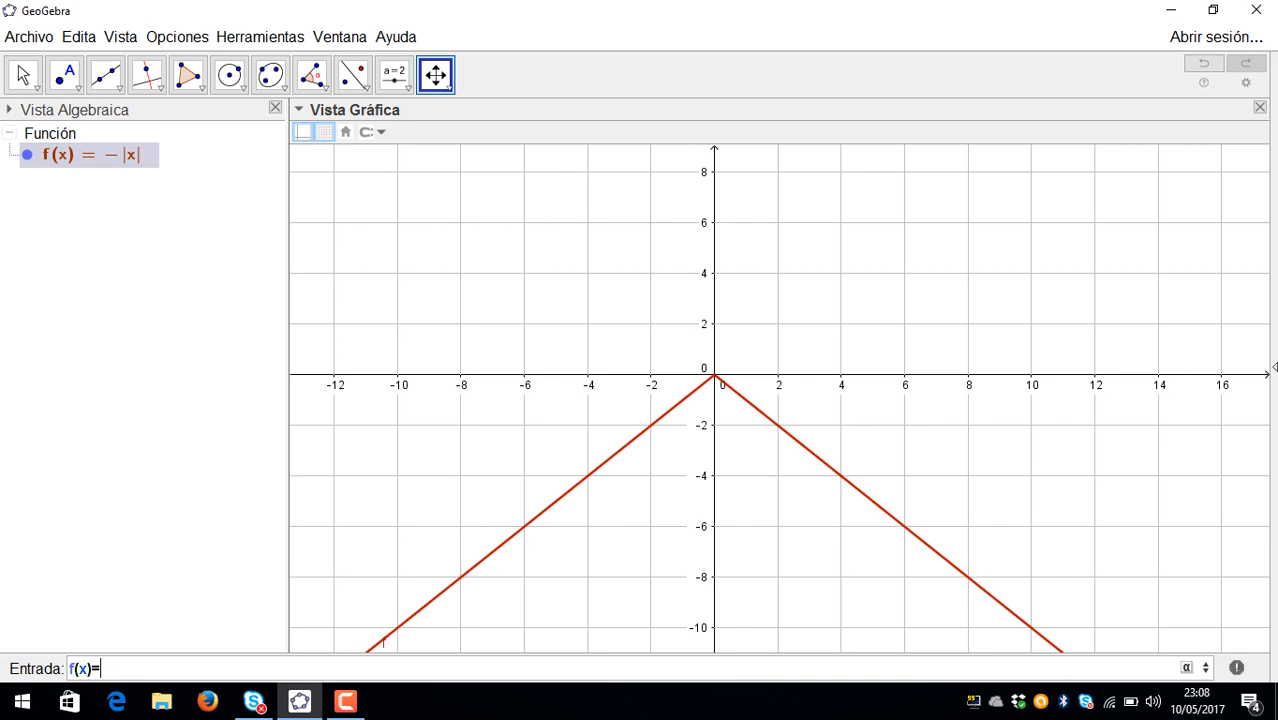
text(abs(x-2)
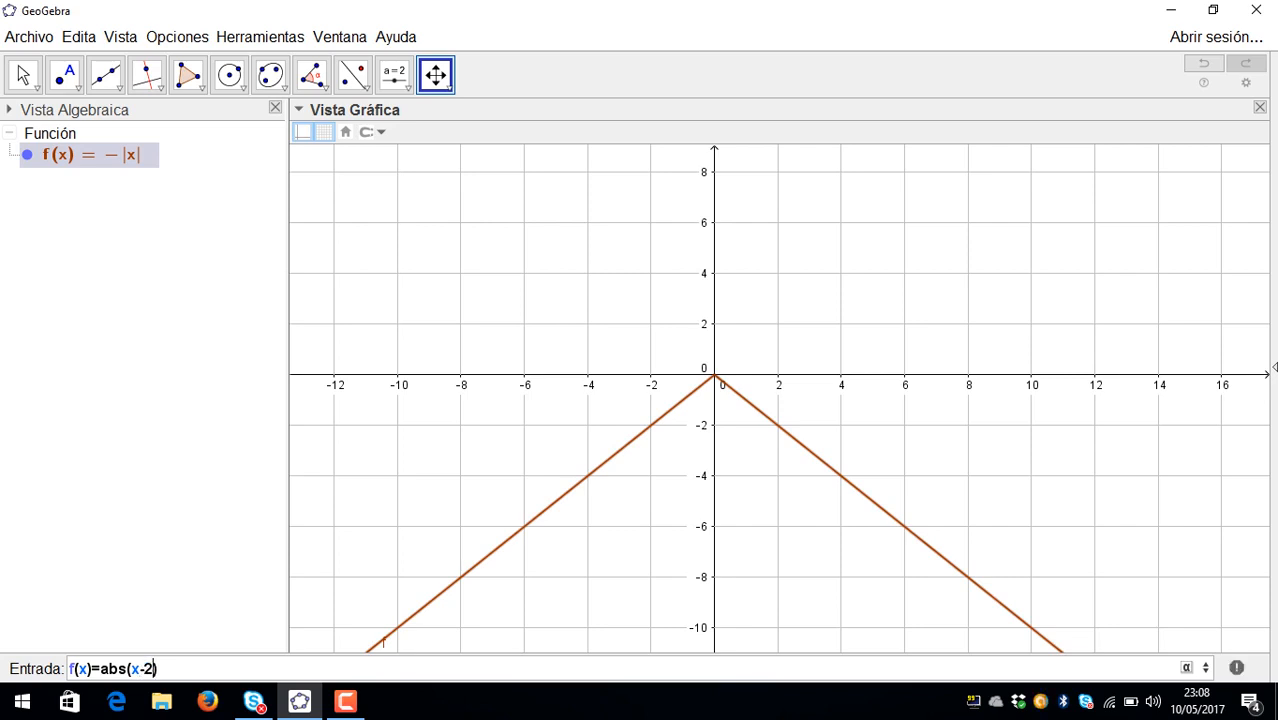
text()+3x)
key(Return)
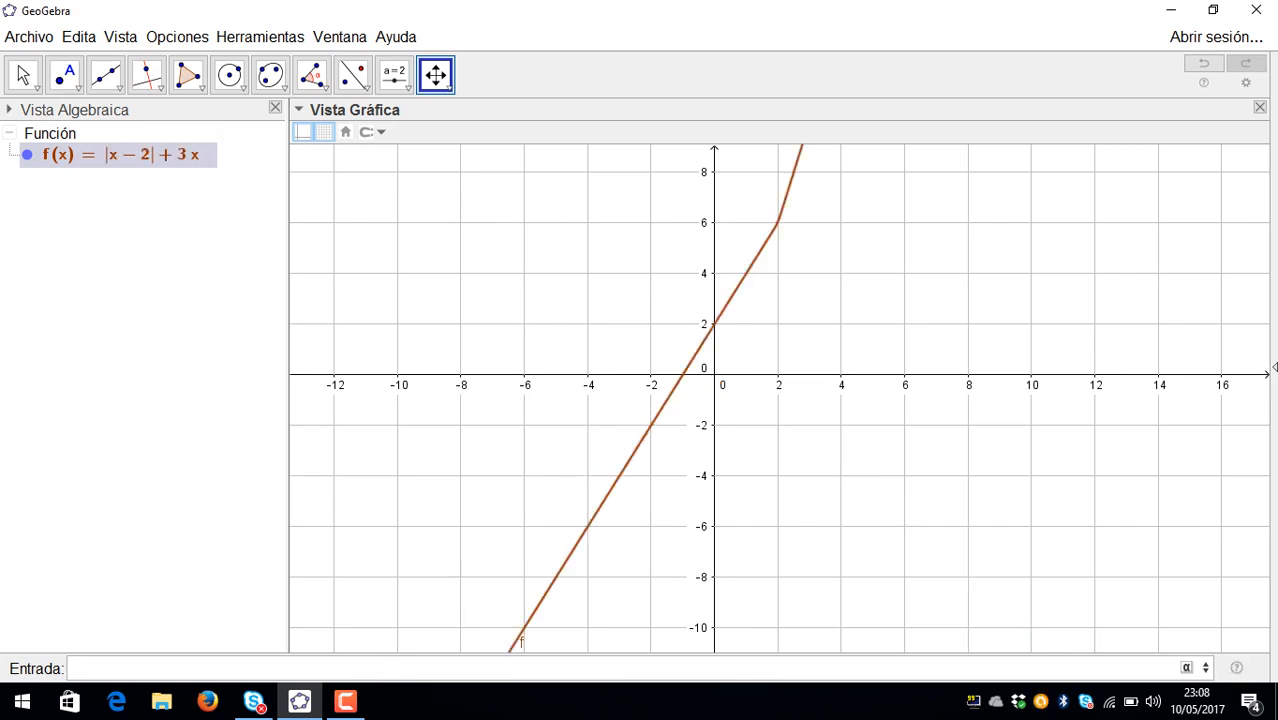
Zoom out repeatedly to examine the overall shape of the graph of f(x)=|x-2|+3x
click(446, 84)
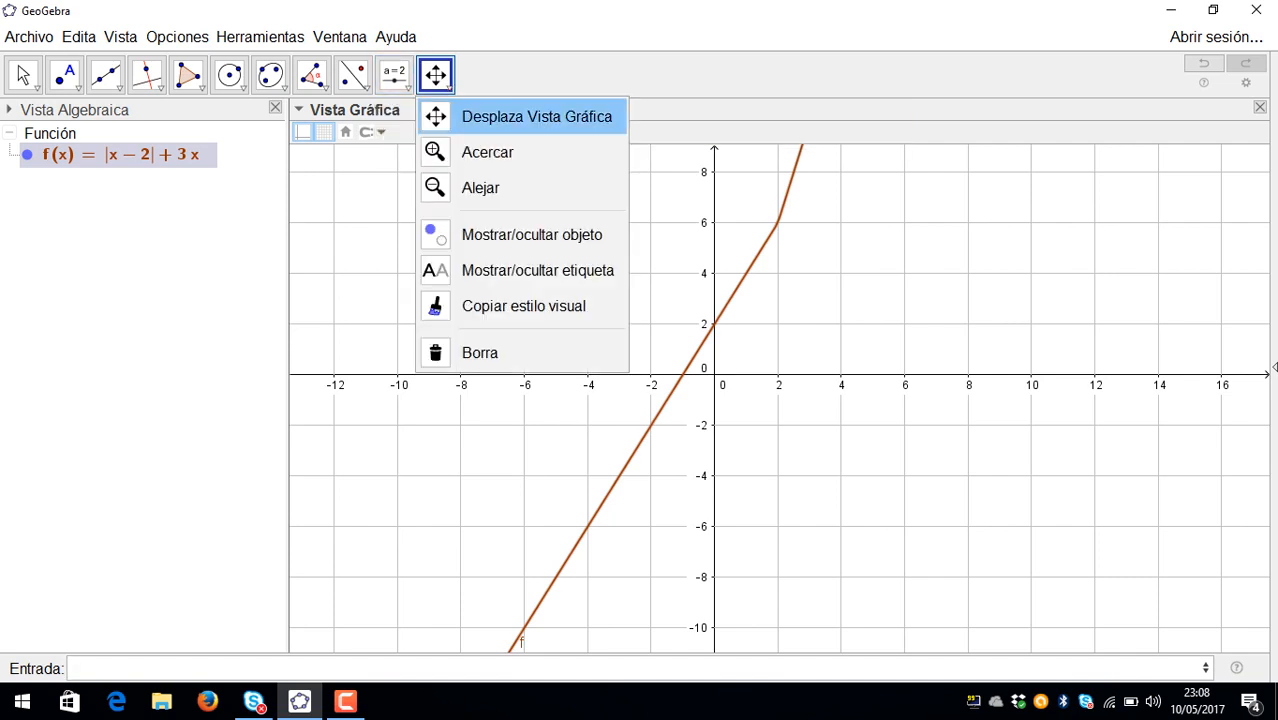
click(480, 188)
click(450, 382)
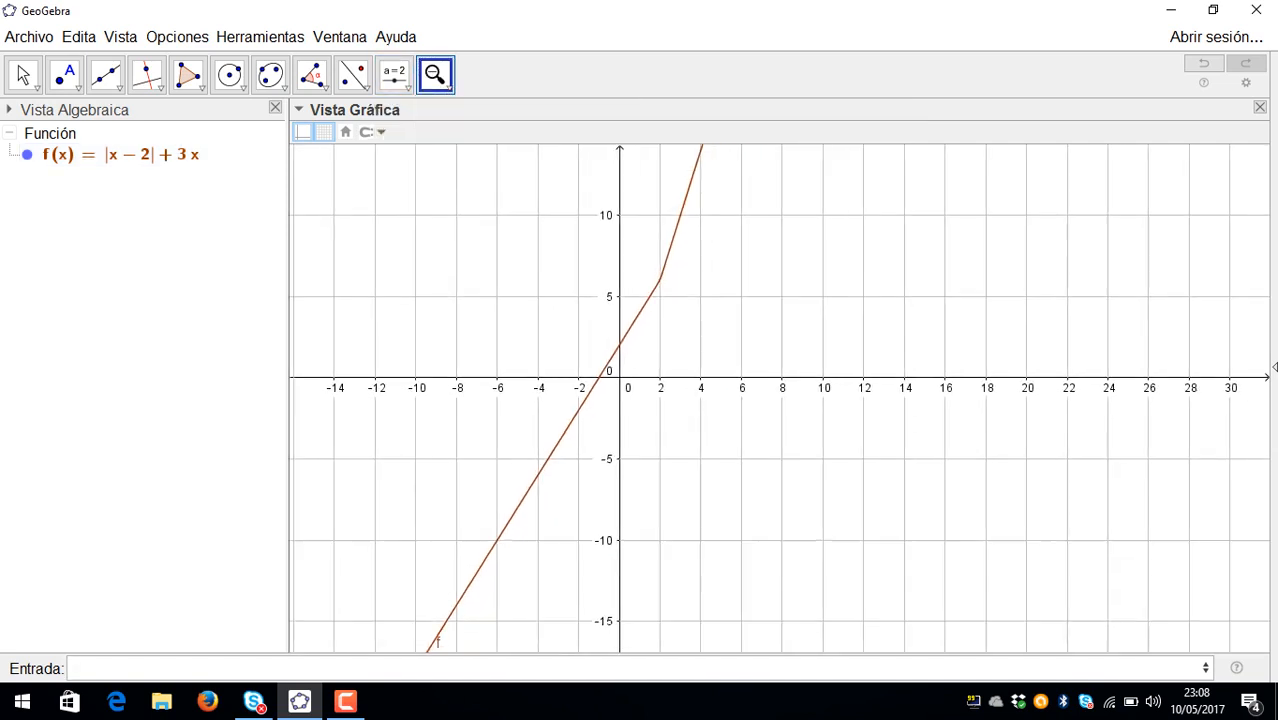
click(450, 383)
click(440, 80)
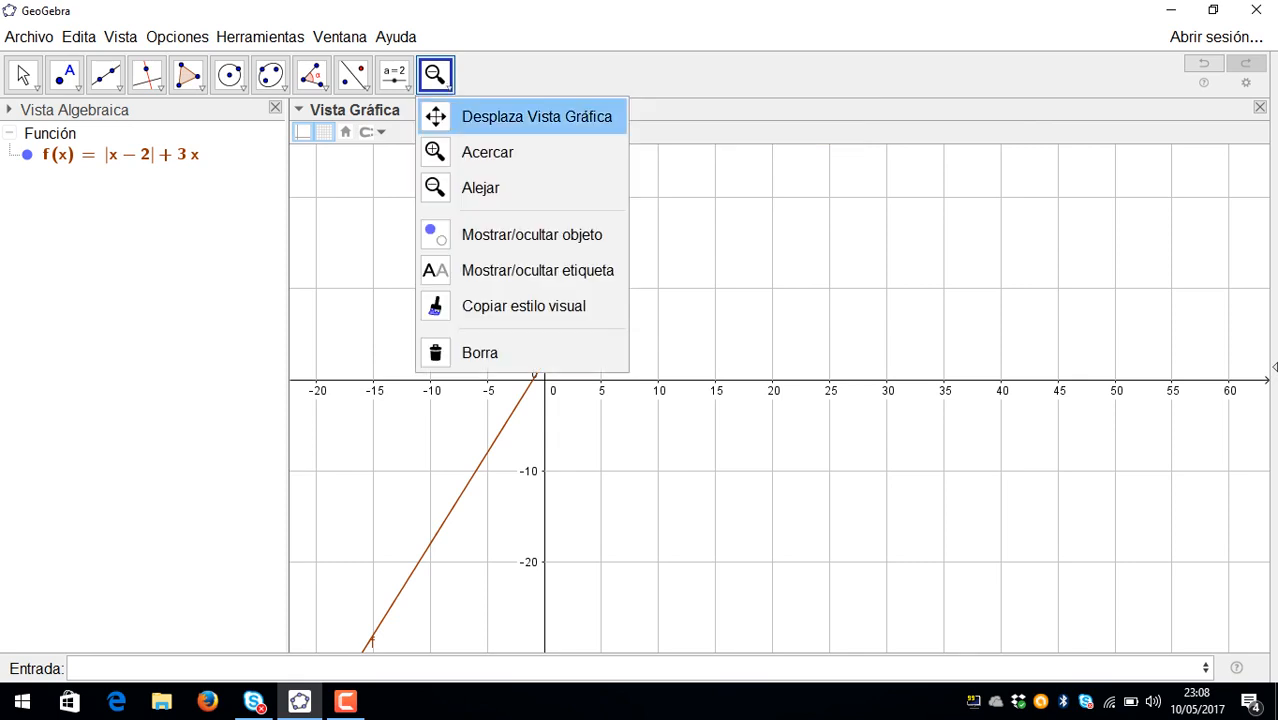
click(500, 117)
drag(545, 378, 874, 220)
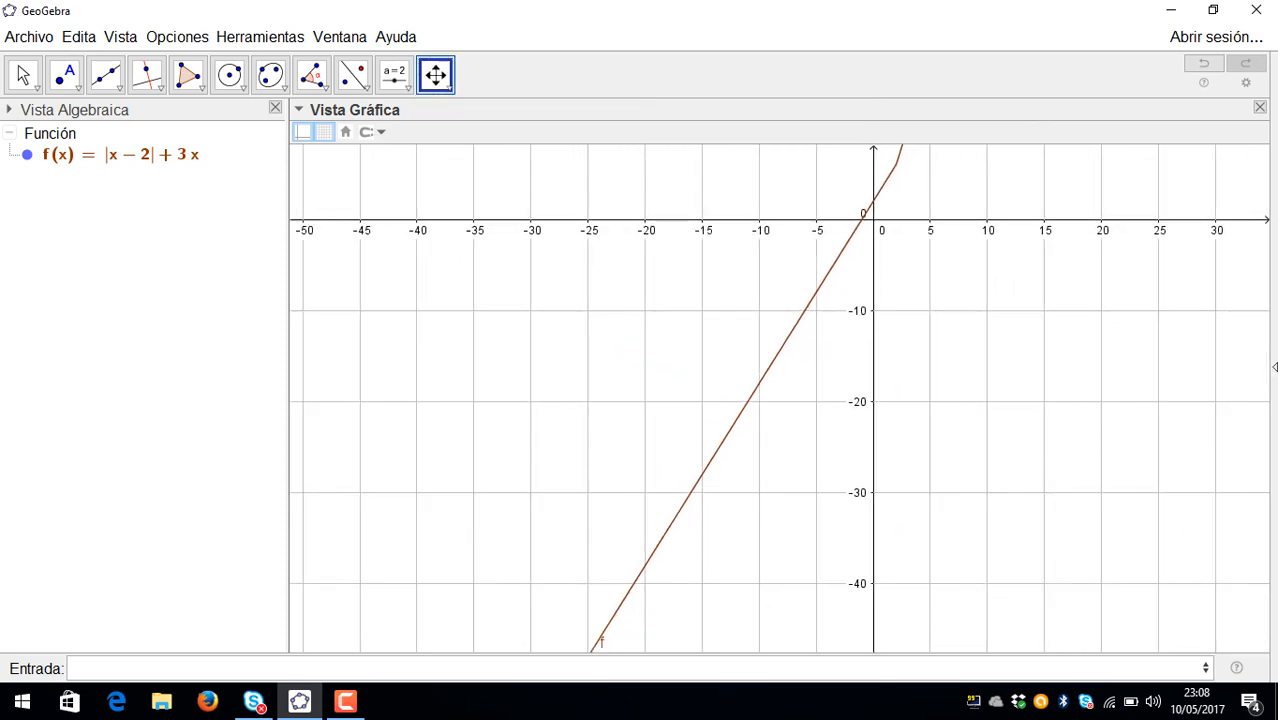
click(449, 88)
click(480, 187)
click(430, 398)
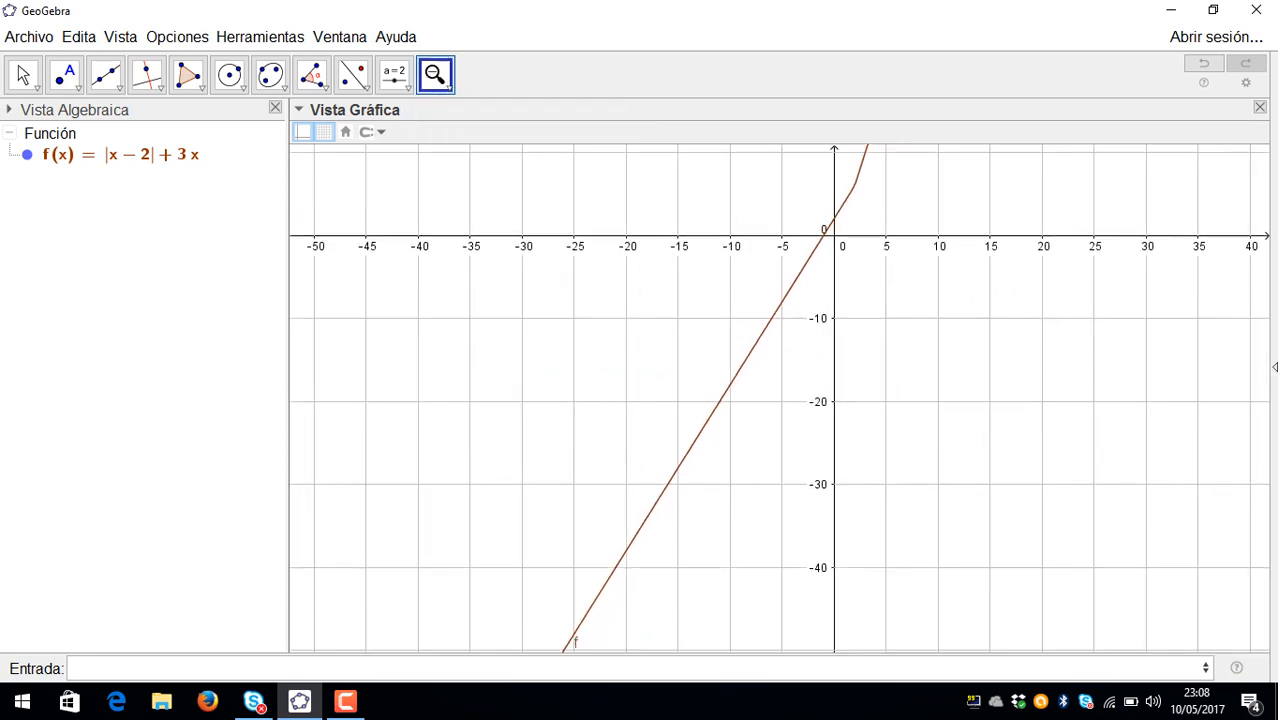
click(432, 398)
click(432, 398)
click(432, 398)
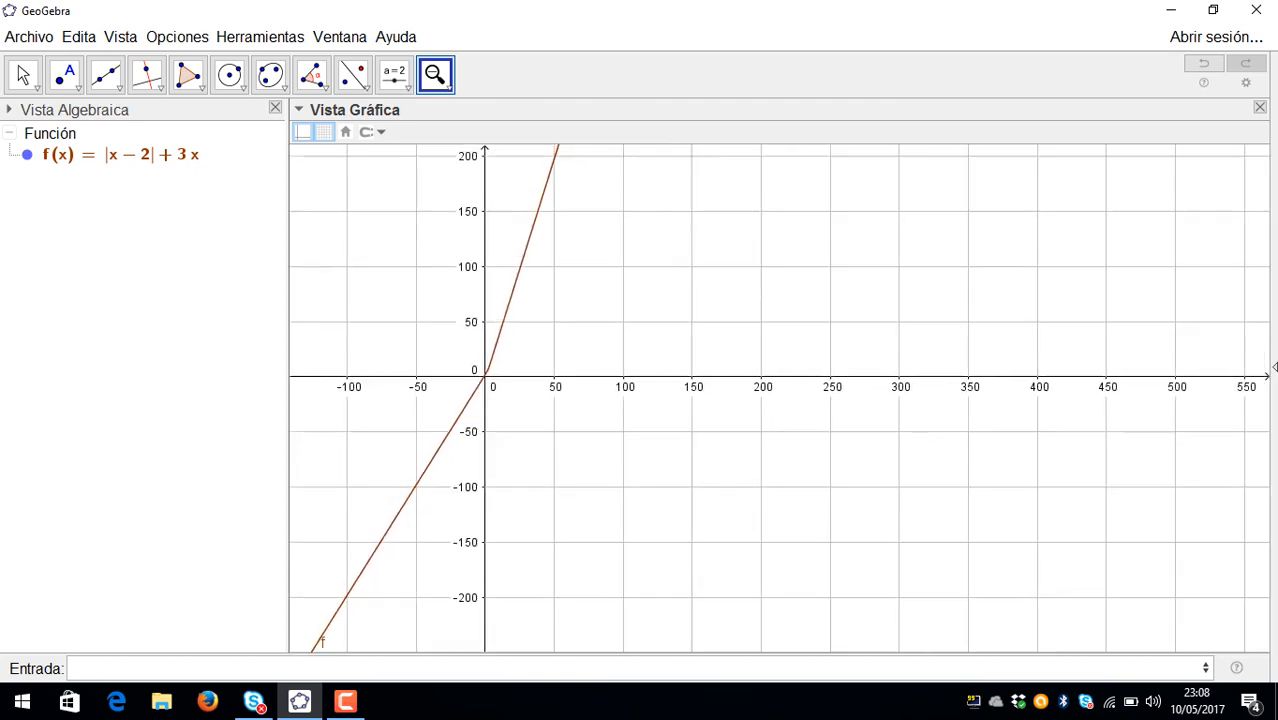
click(432, 398)
Follow the graph of f(x)=|x-2|+3x far into negative values, and return to the origin
click(449, 88)
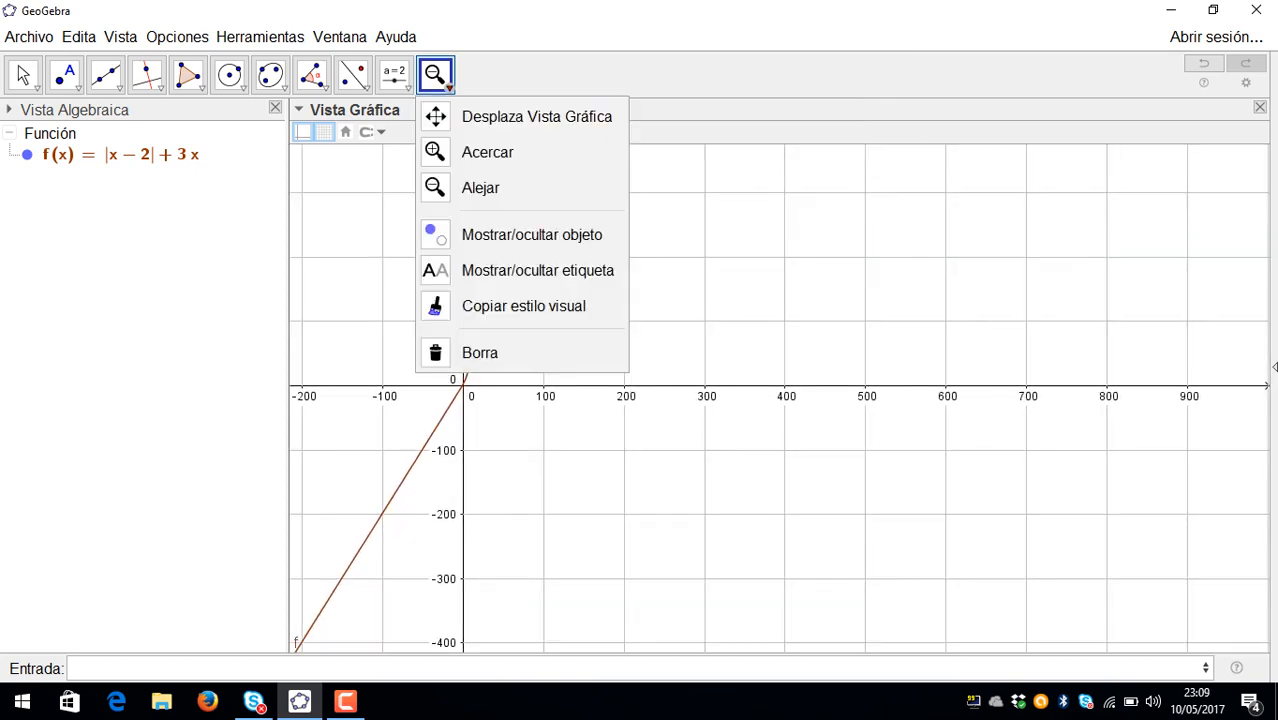
click(537, 117)
drag(500, 400, 977, 267)
drag(760, 560, 893, 235)
drag(895, 557, 910, 225)
drag(780, 505, 951, 279)
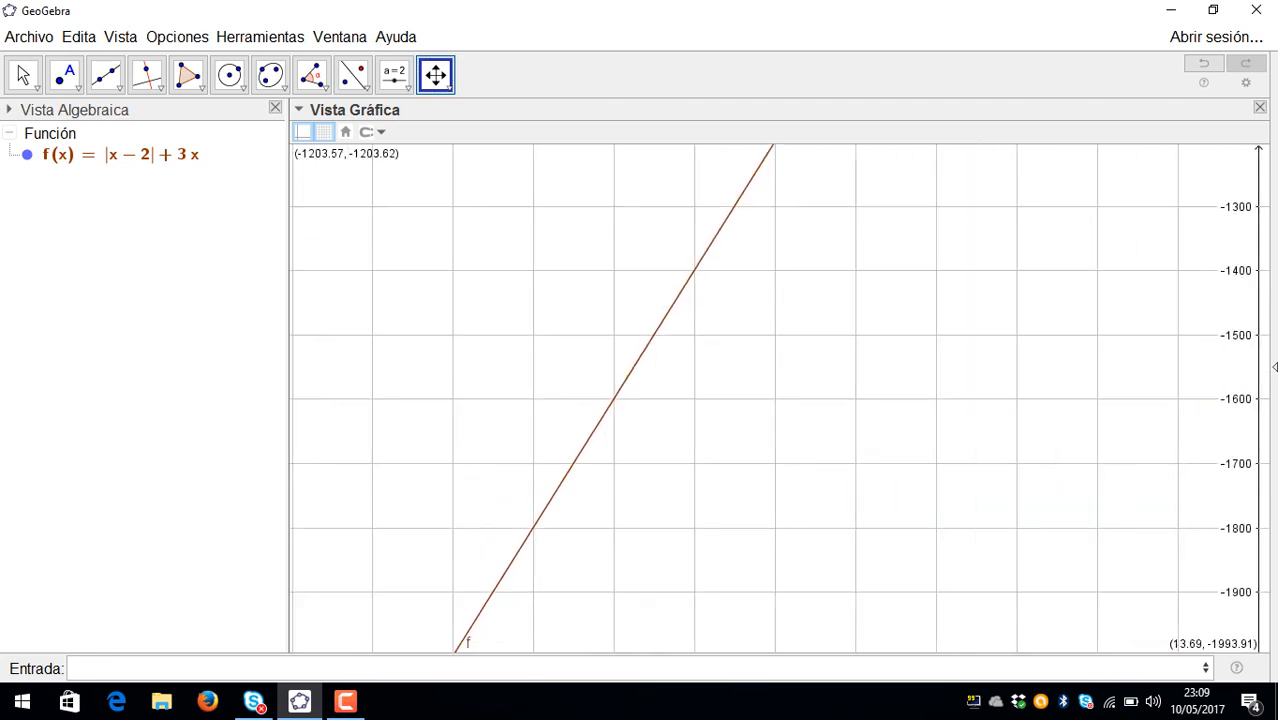
drag(770, 570, 800, 611)
drag(900, 260, 697, 522)
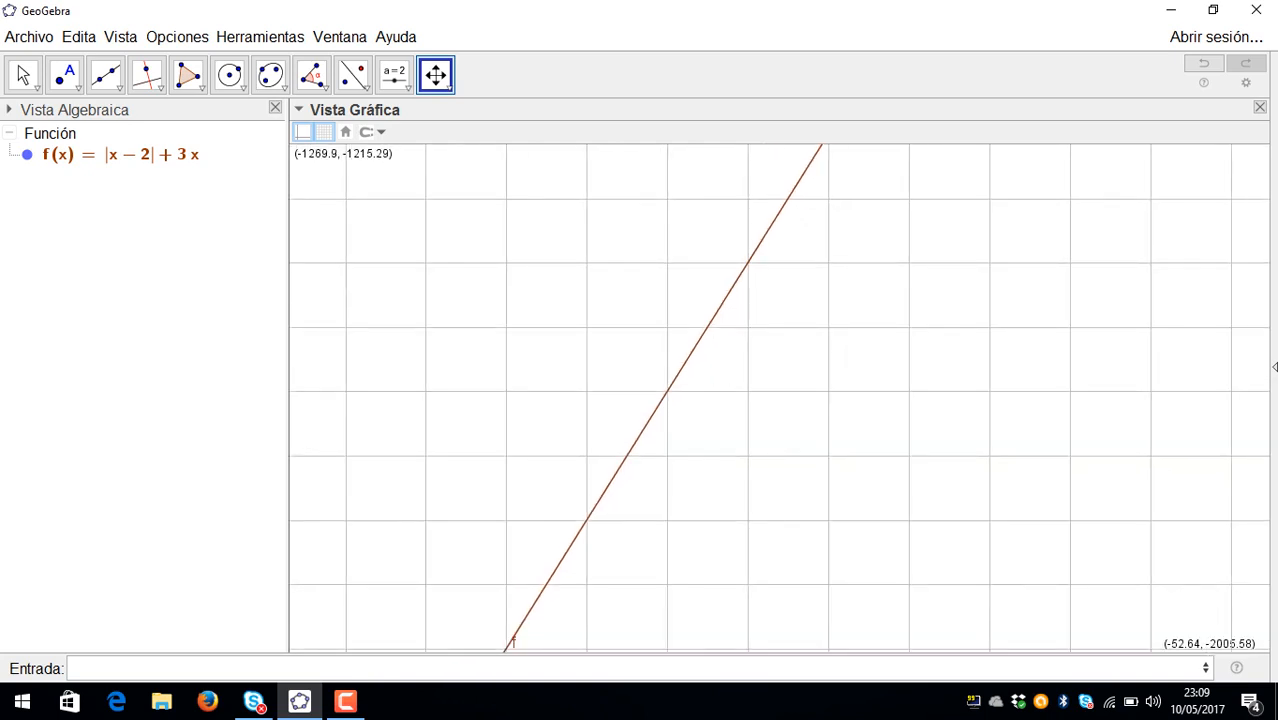
drag(900, 260, 700, 523)
drag(900, 260, 705, 502)
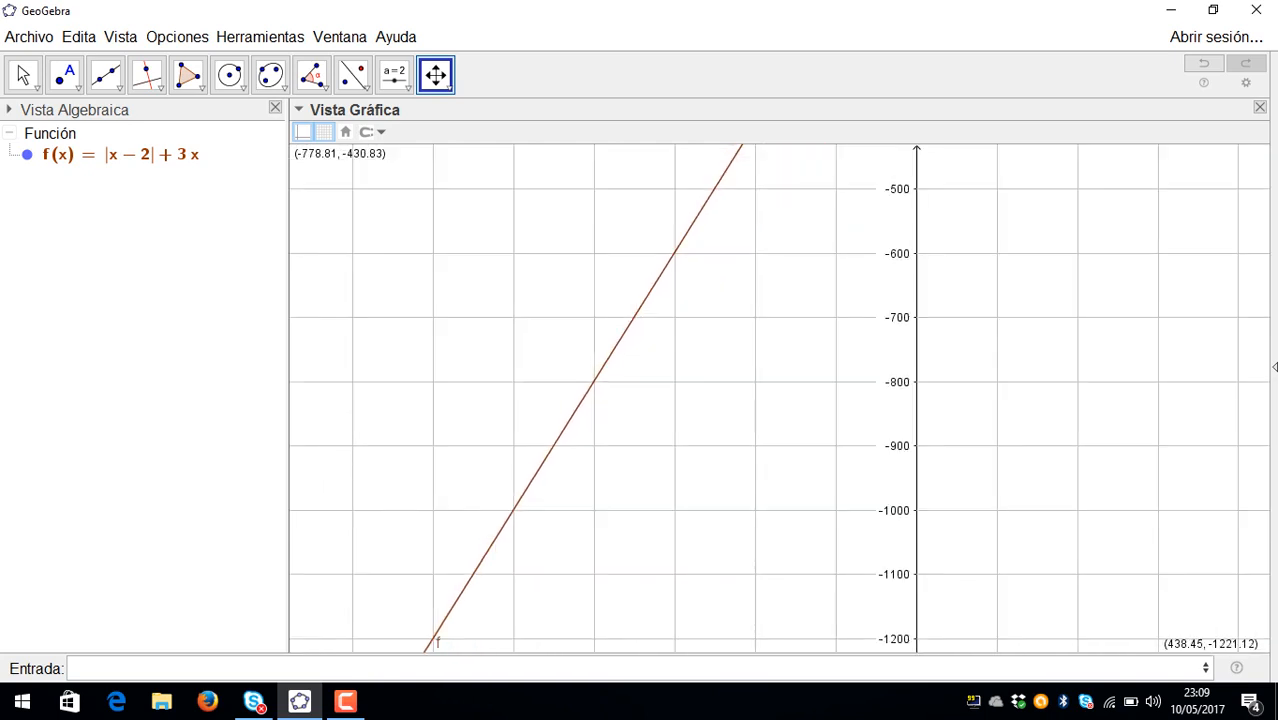
drag(900, 220, 633, 570)
drag(750, 360, 703, 450)
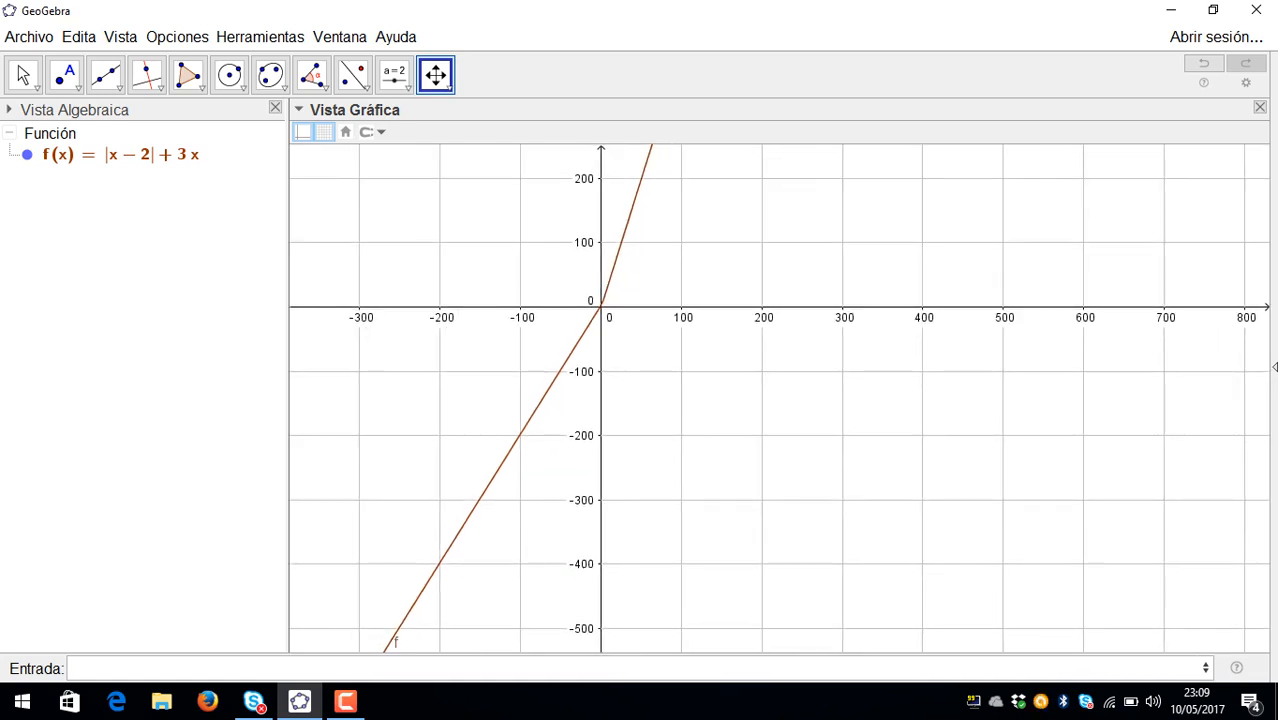
Edit the function's last term so that the definition reads f(x)=abs(x-2)+3
double_click(121, 155)
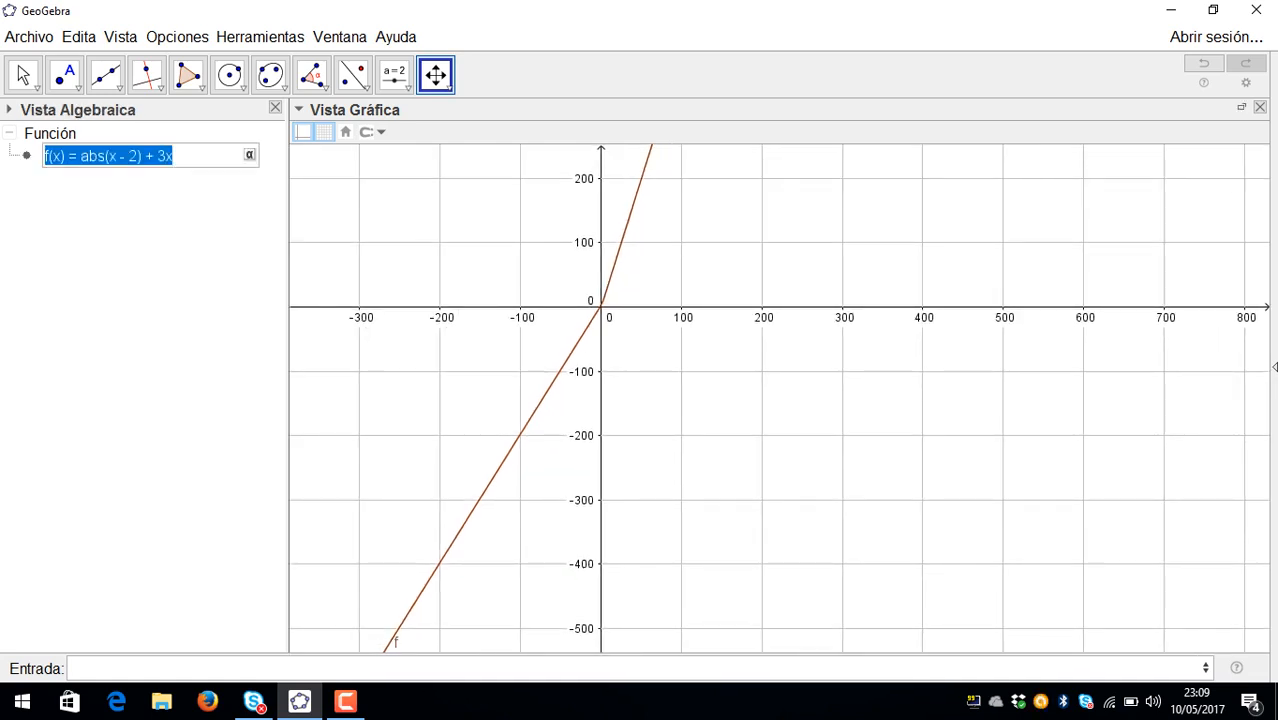
click(174, 156)
key(BackSpace)
key(Return)
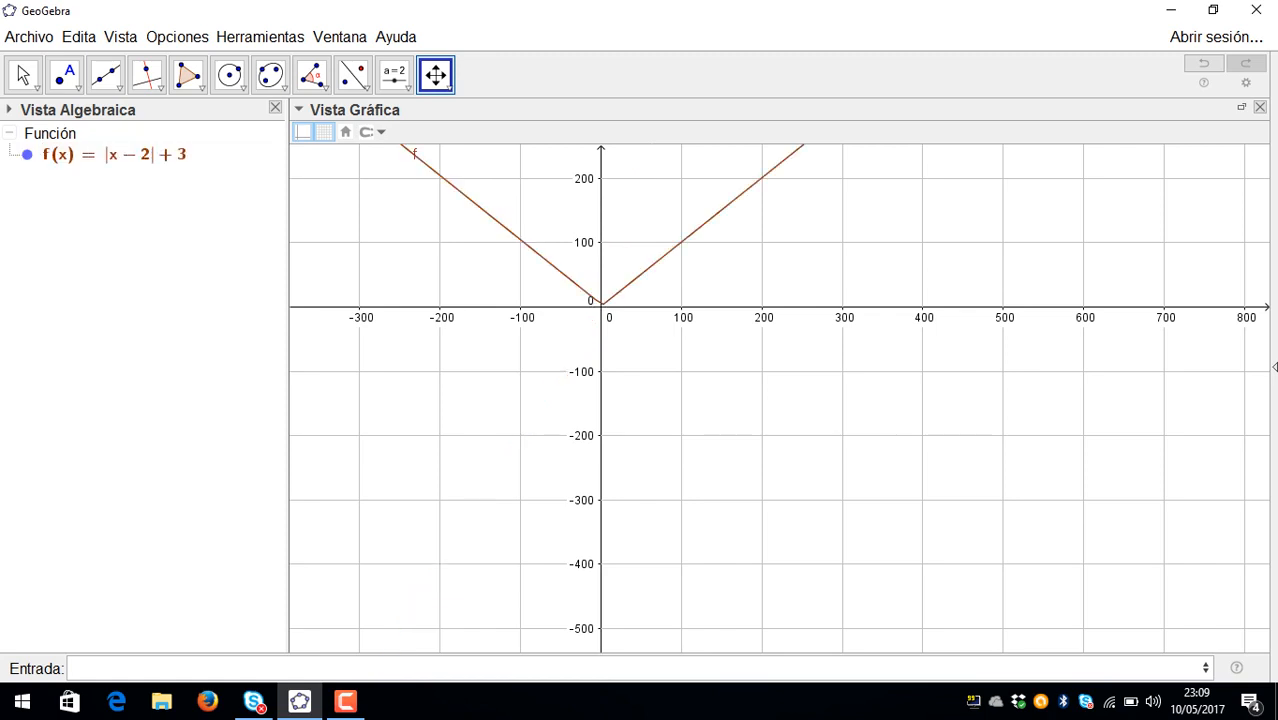
Examine both branches of the graph of f(x)=|x-2|+3 at a wider scale
click(435, 75)
drag(774, 280, 830, 460)
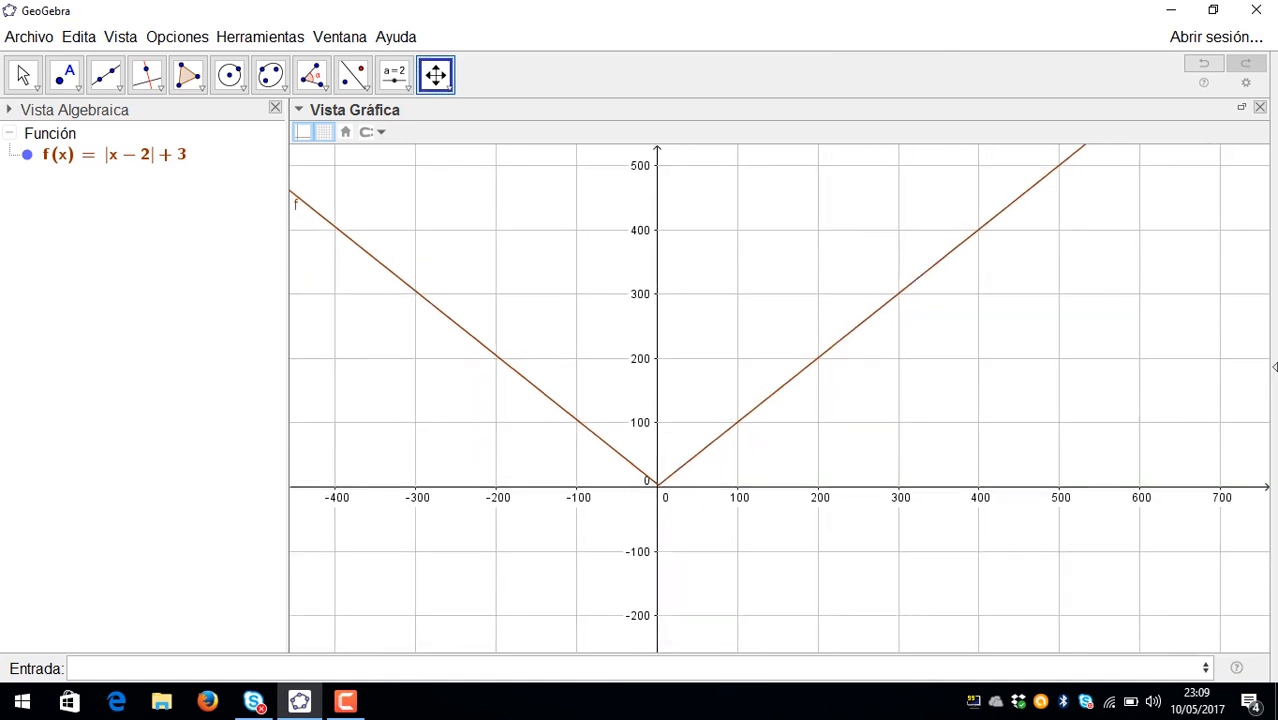
click(435, 75)
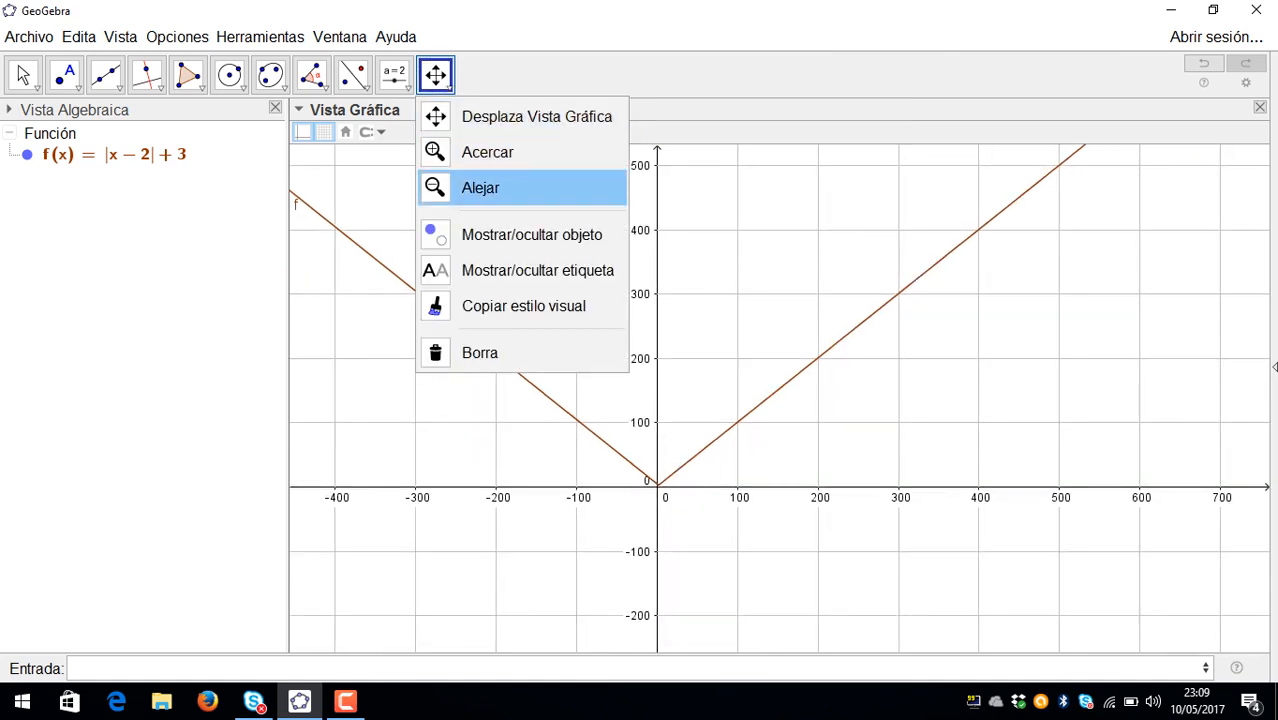
click(479, 186)
click(453, 376)
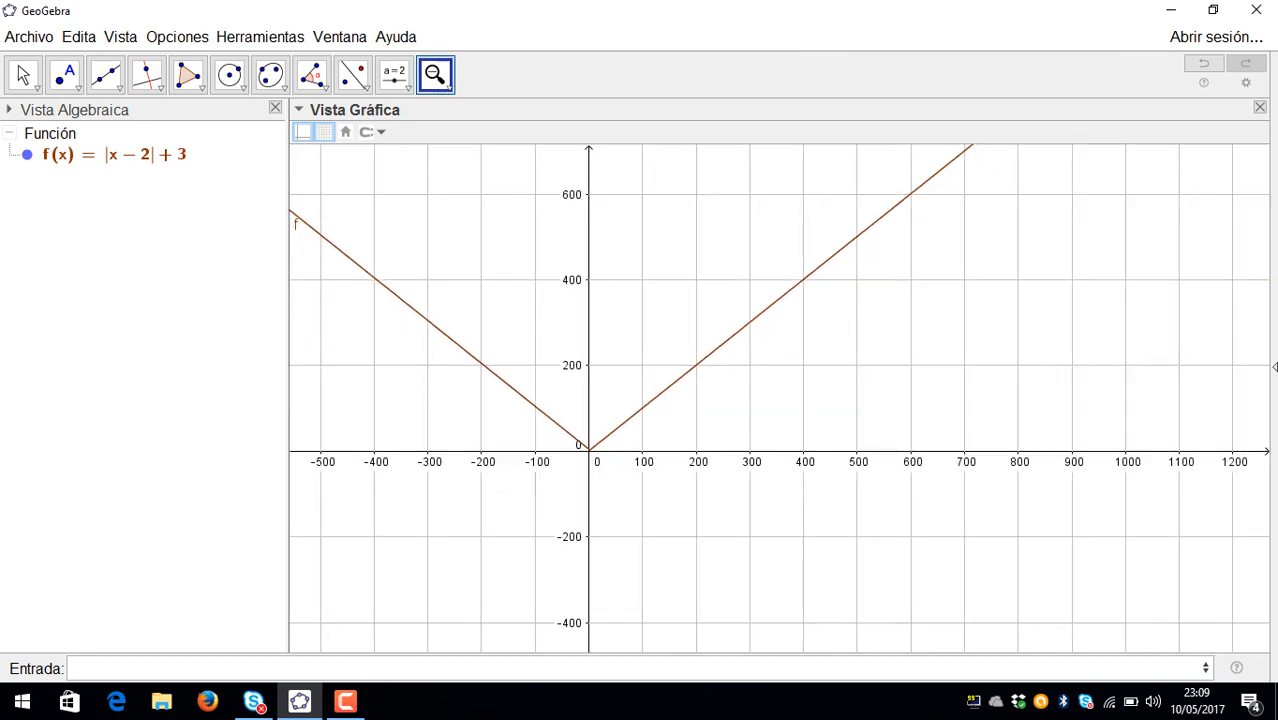
click(435, 75)
click(536, 116)
Zoom in on the graph of f(x)=|x-2|+3 and bring its vertex and both axes into view
click(435, 75)
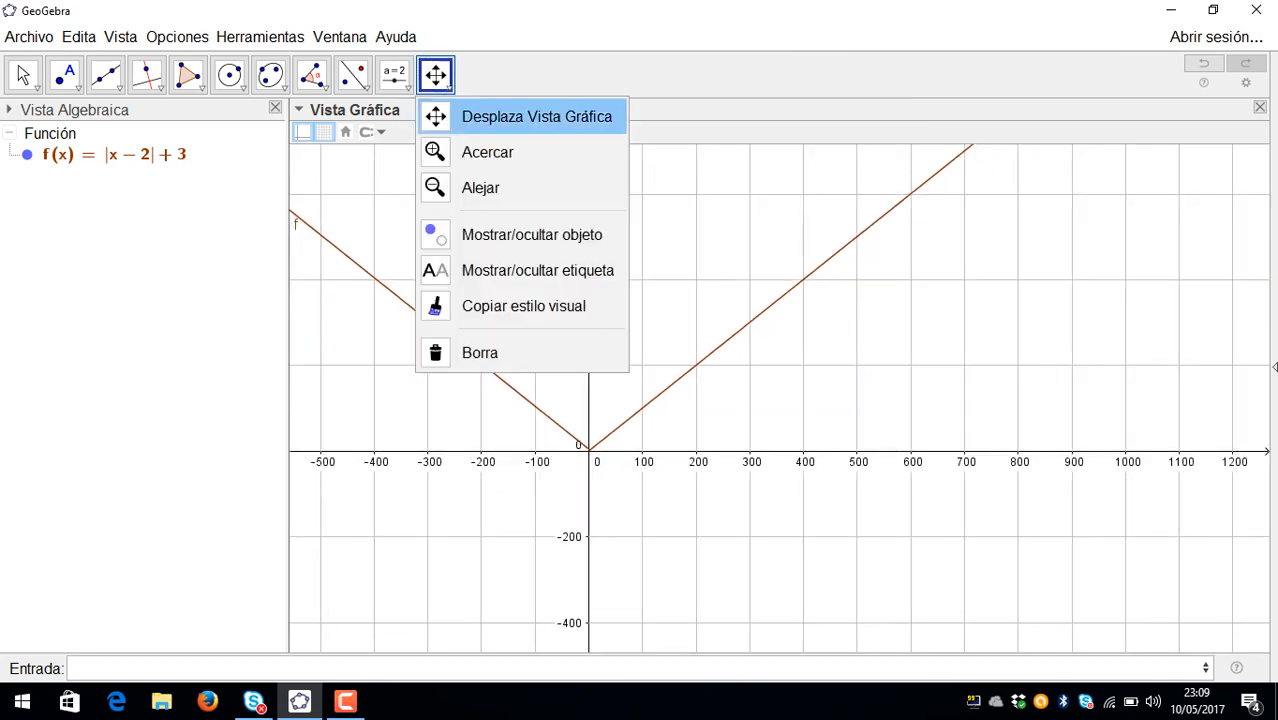
click(487, 152)
click(410, 447)
click(600, 462)
click(640, 464)
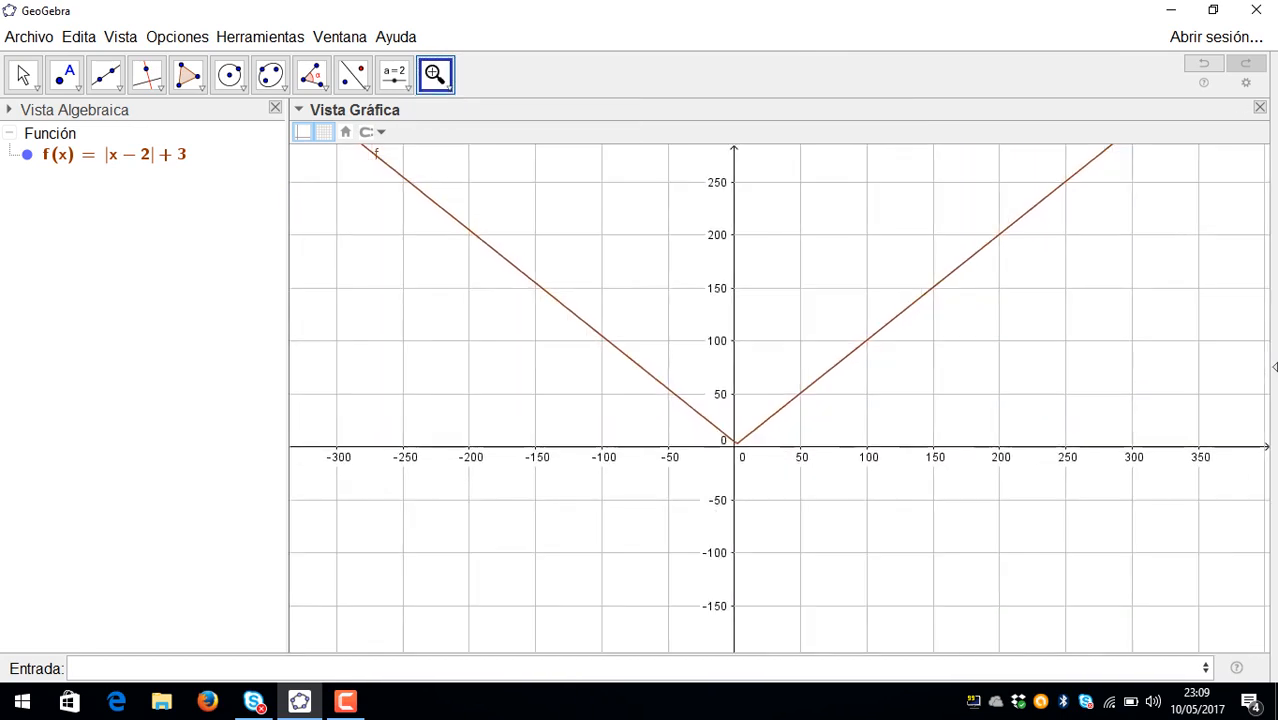
click(826, 408)
click(840, 418)
click(674, 530)
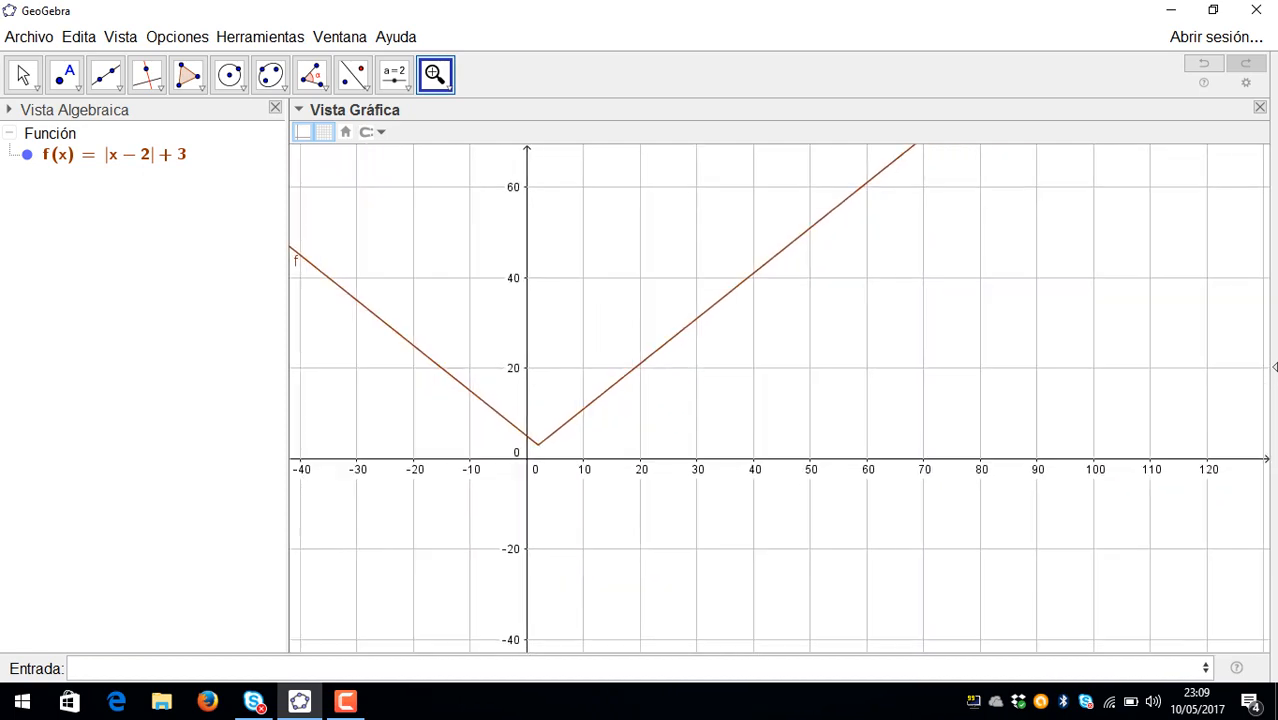
click(496, 558)
click(496, 558)
click(496, 558)
click(496, 558)
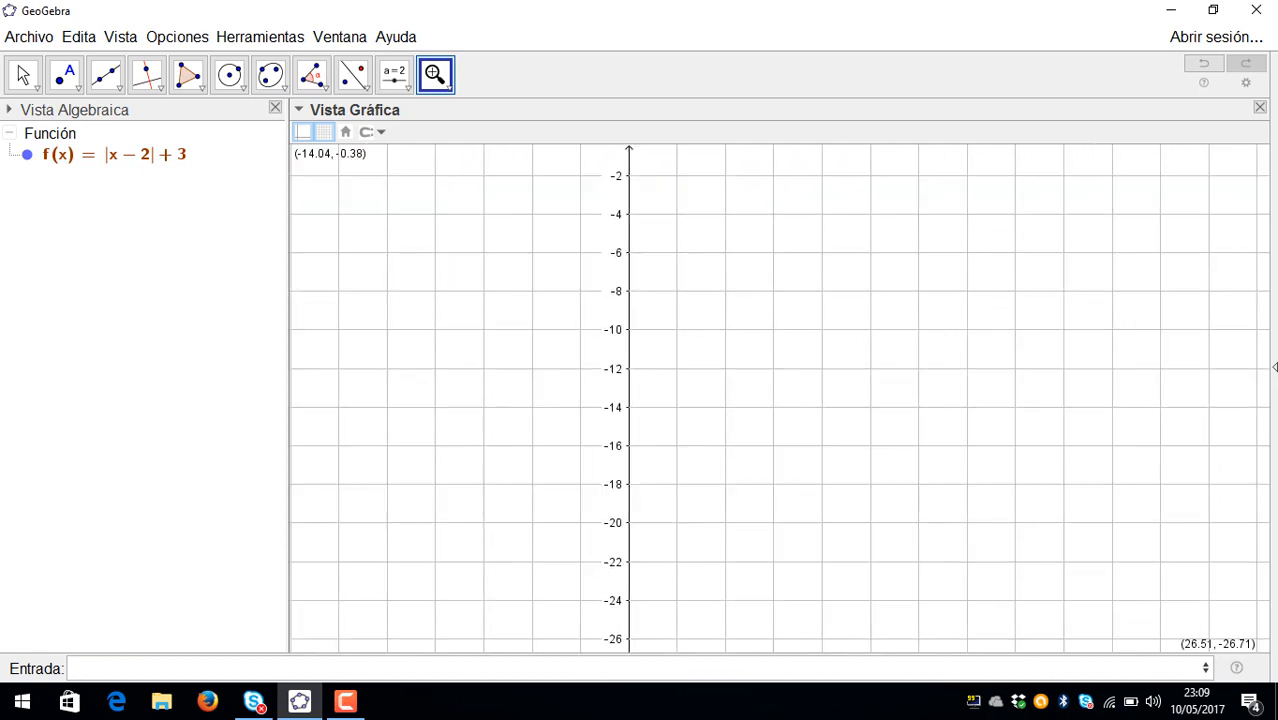
click(435, 74)
click(513, 117)
drag(520, 240, 549, 558)
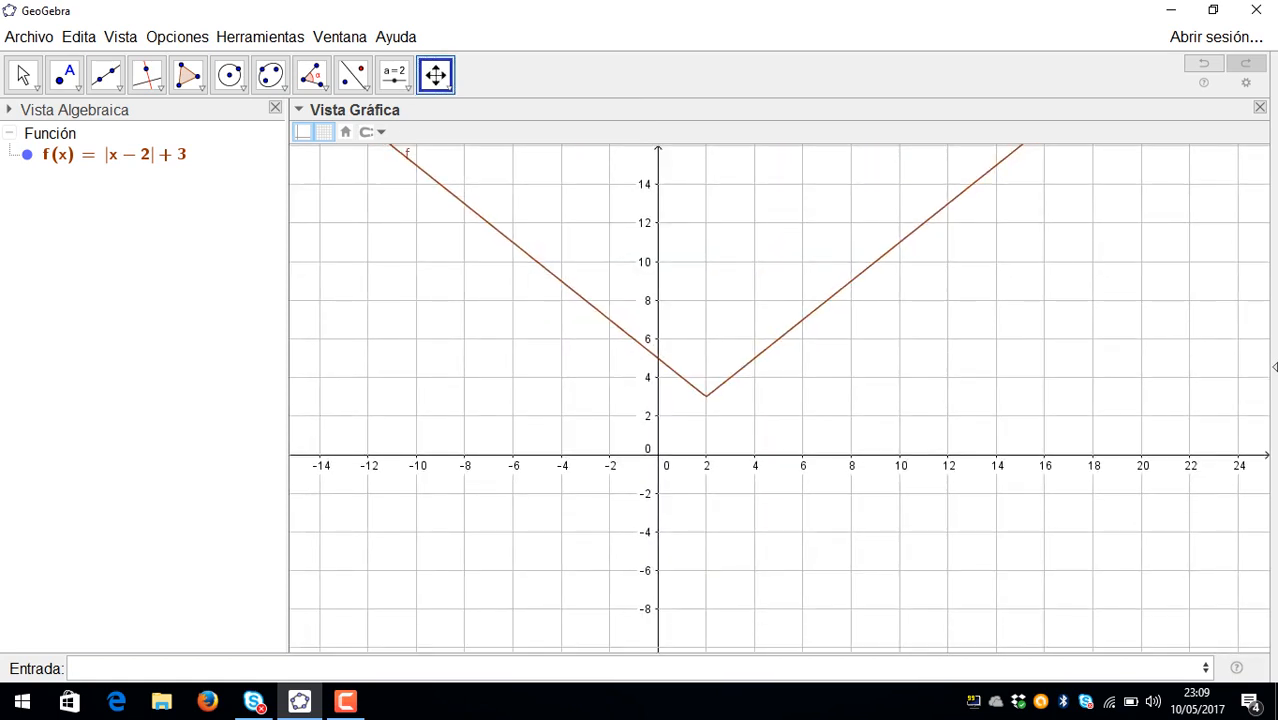
Examine the vertex of f(x)=|x-2|+3 up close against the axes, stretching the x-axis scale
click(435, 74)
click(485, 151)
click(706, 279)
click(706, 279)
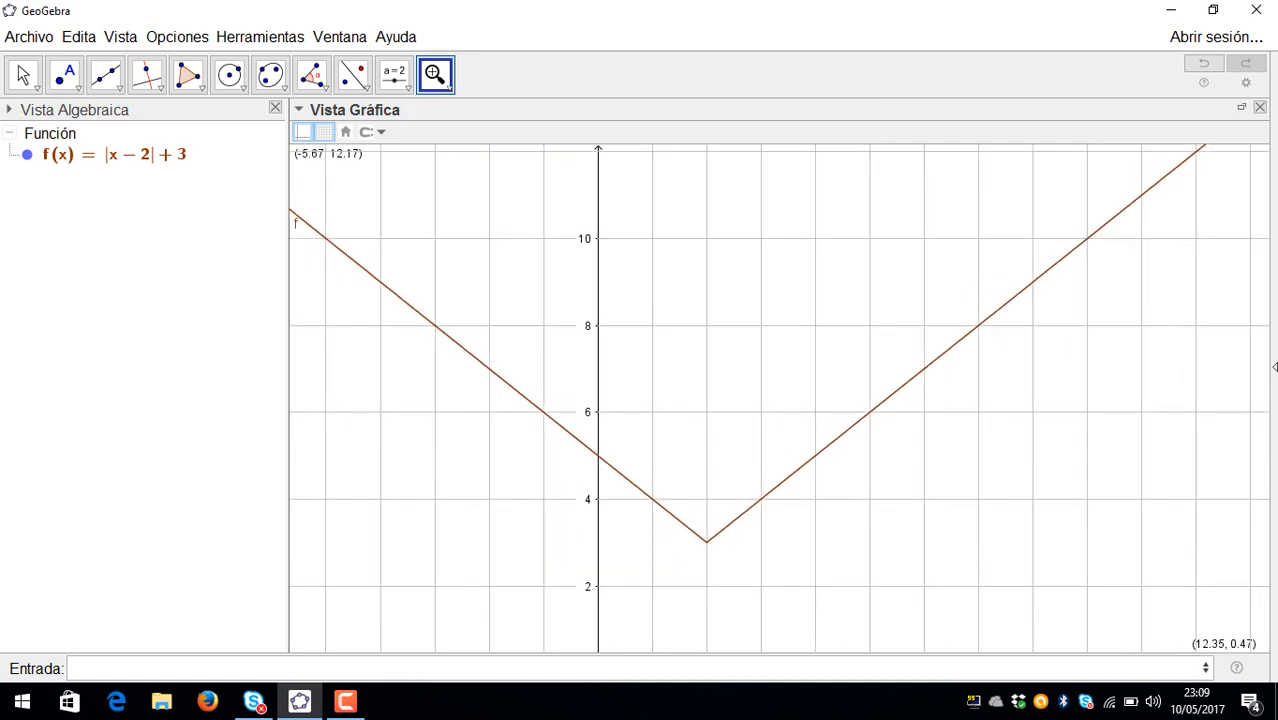
click(435, 74)
click(537, 117)
drag(780, 440, 702, 298)
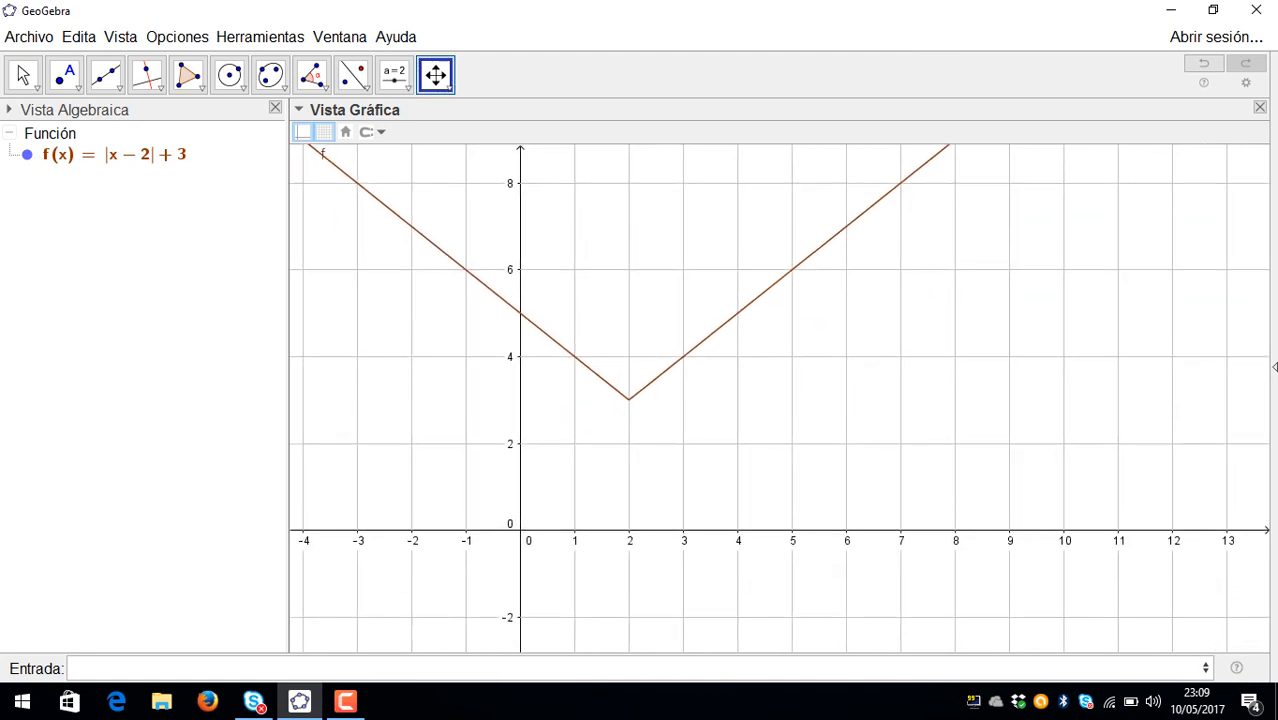
drag(655, 552, 725, 552)
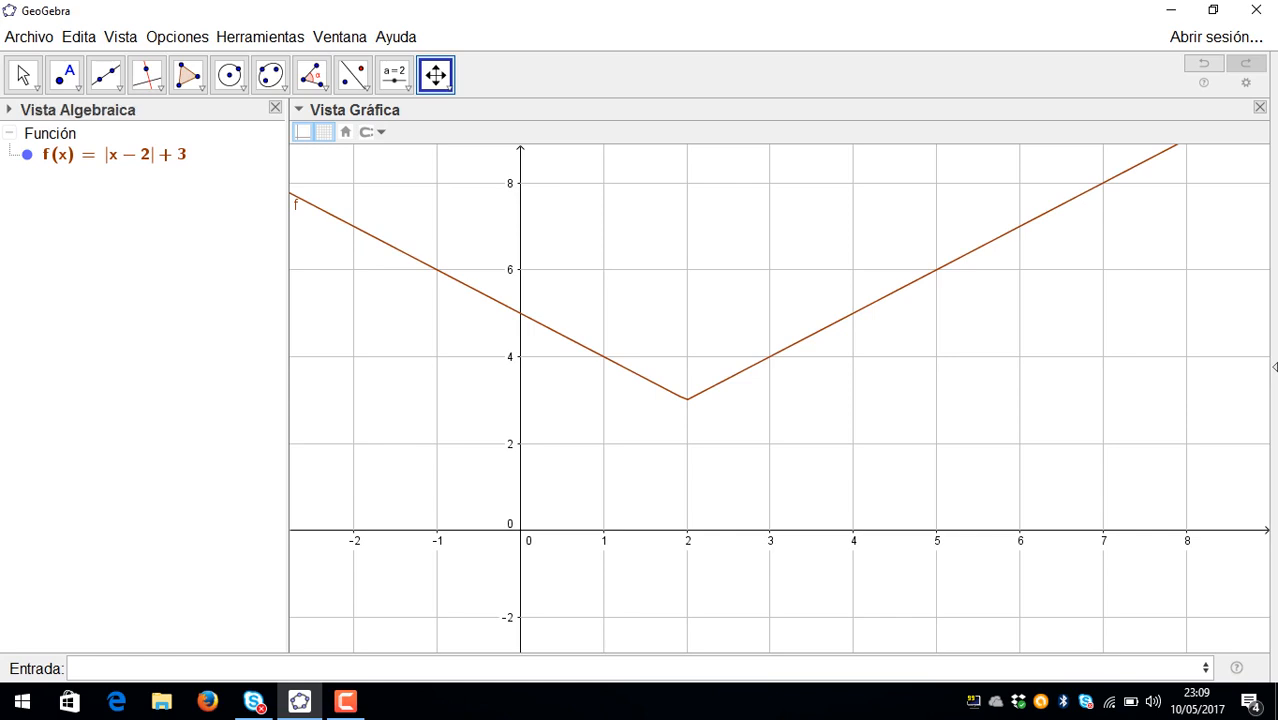
Delete the absolute value function and plot the base-2 logarithm with f(x)=log((2),(x))
right_click(110, 153)
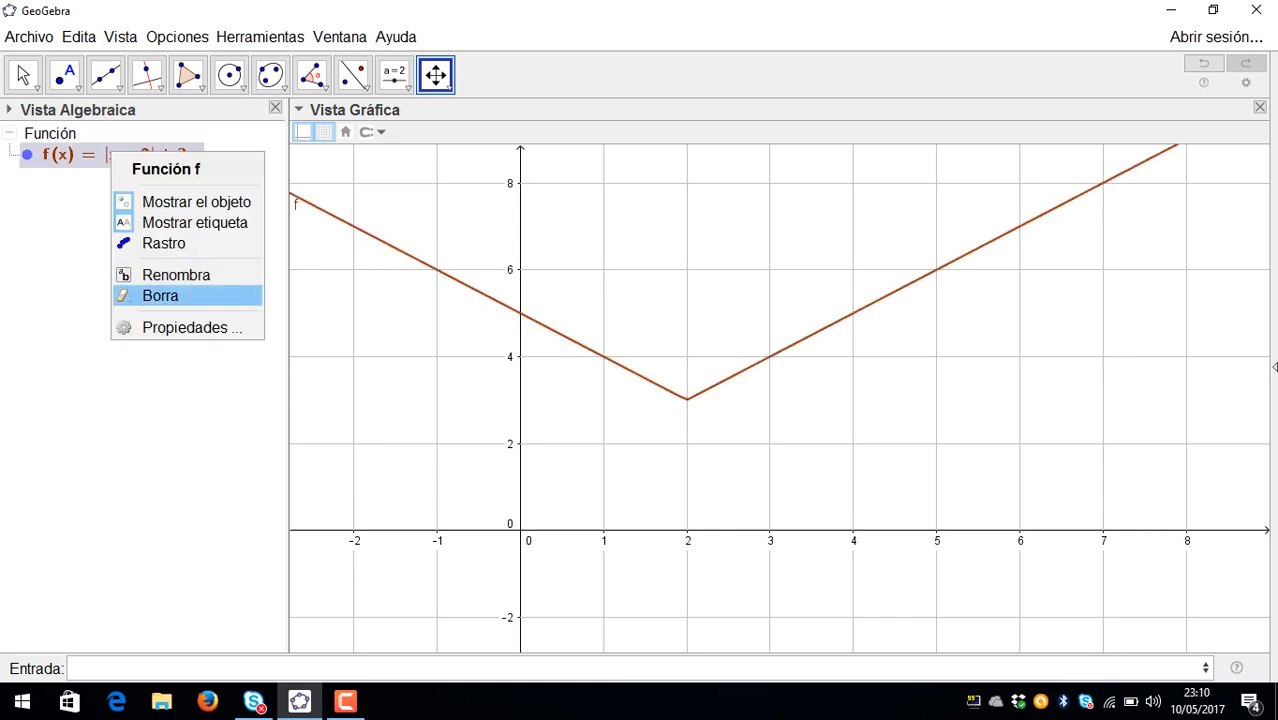
click(160, 295)
text(f(x))
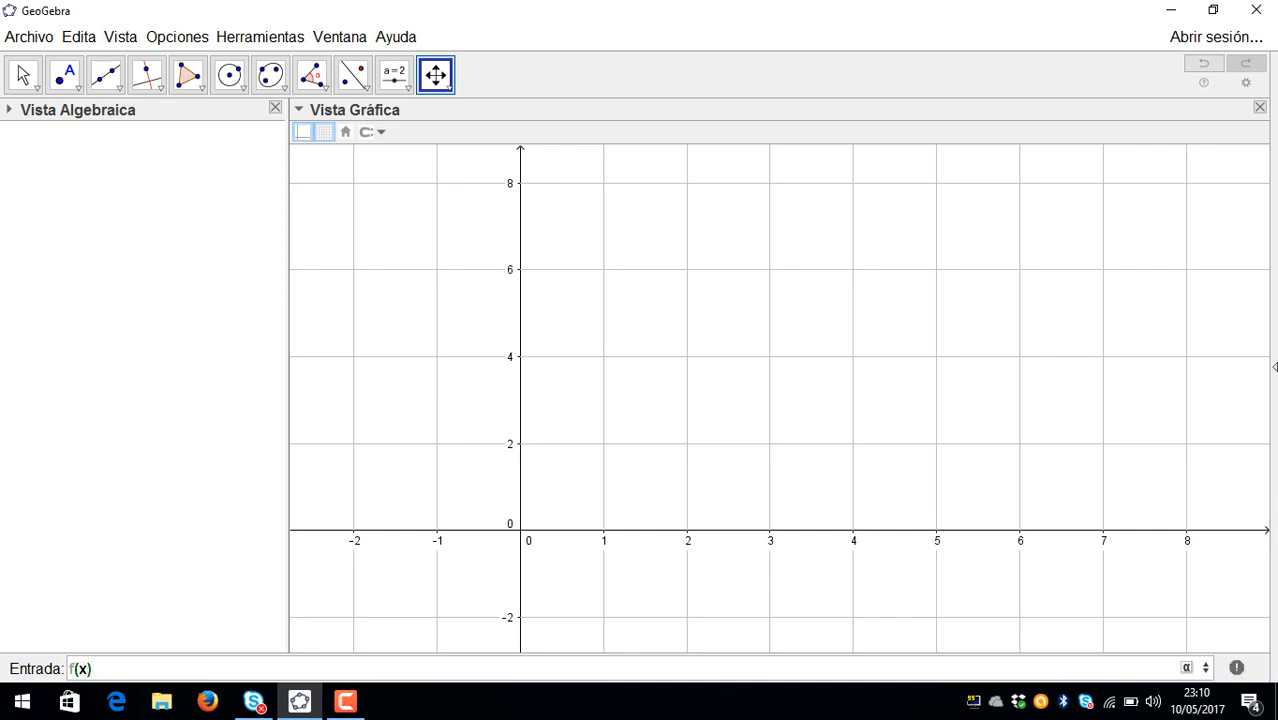
text(=log)
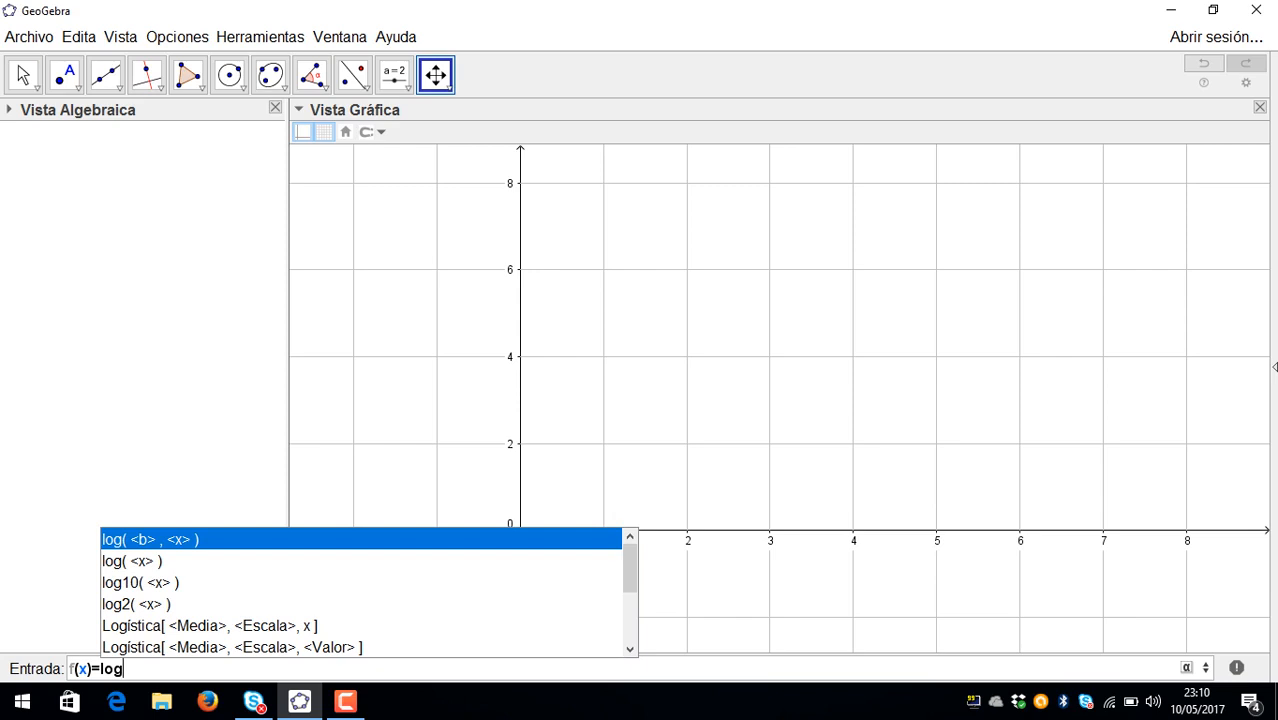
key(Escape)
text(()
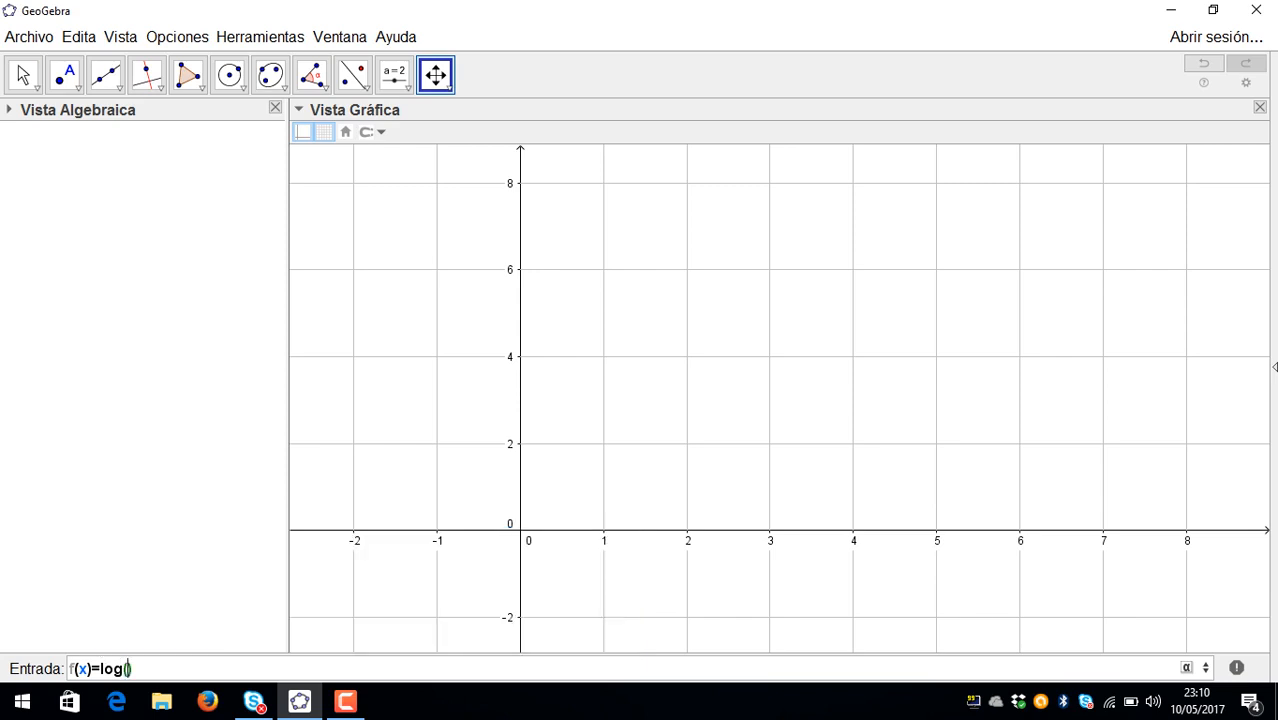
text((2),)
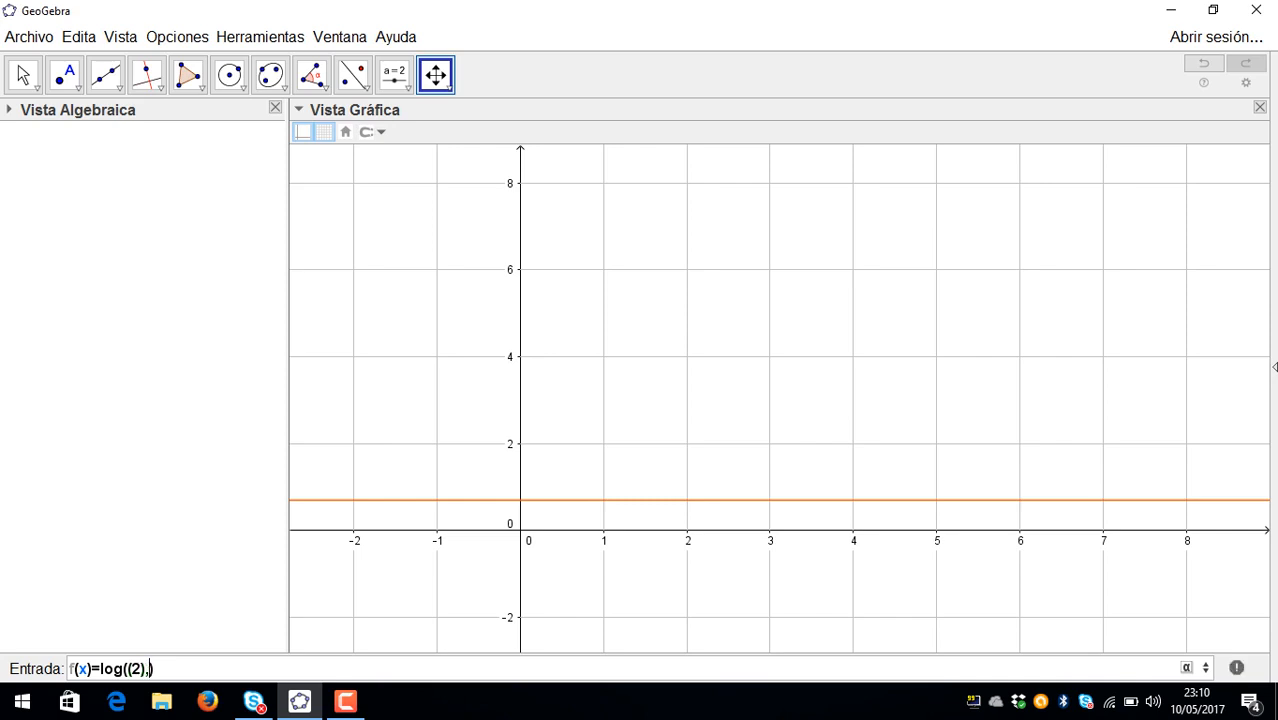
text((x))
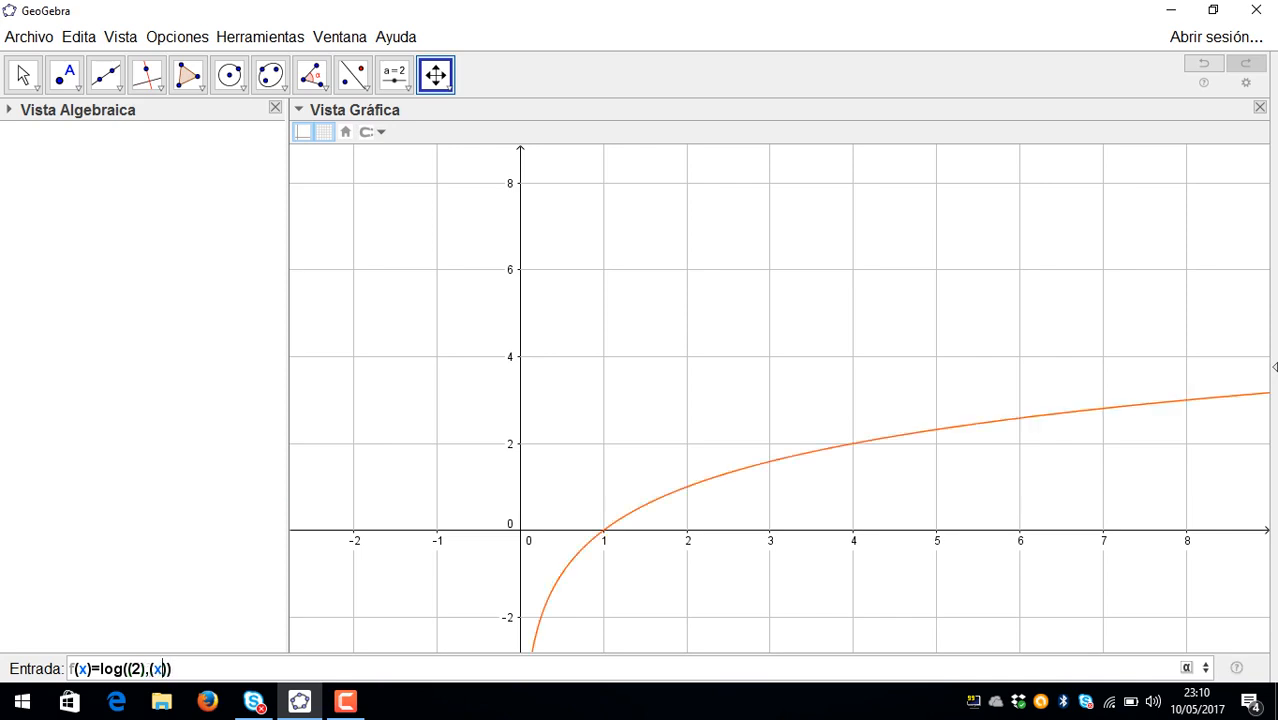
key(Return)
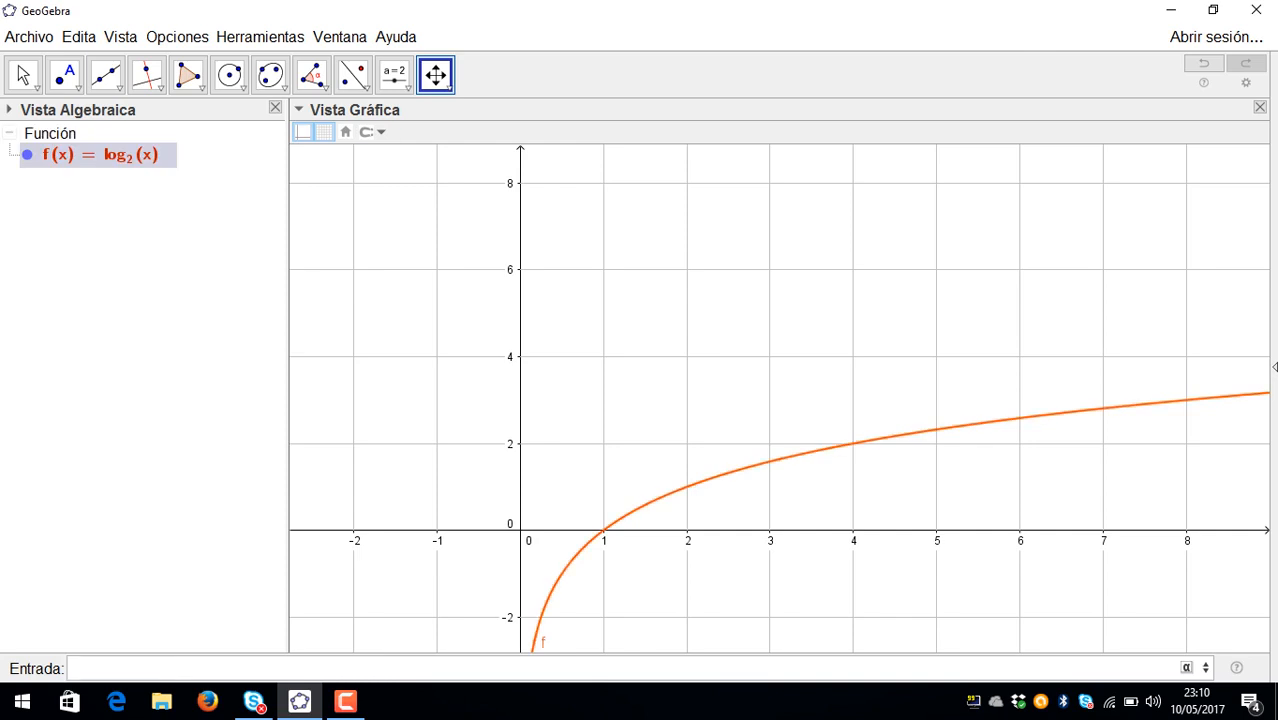
Examine the graph of the base-2 logarithm near the negative y-axis, around its x-axis crossing and towards larger x values
click(448, 88)
click(537, 117)
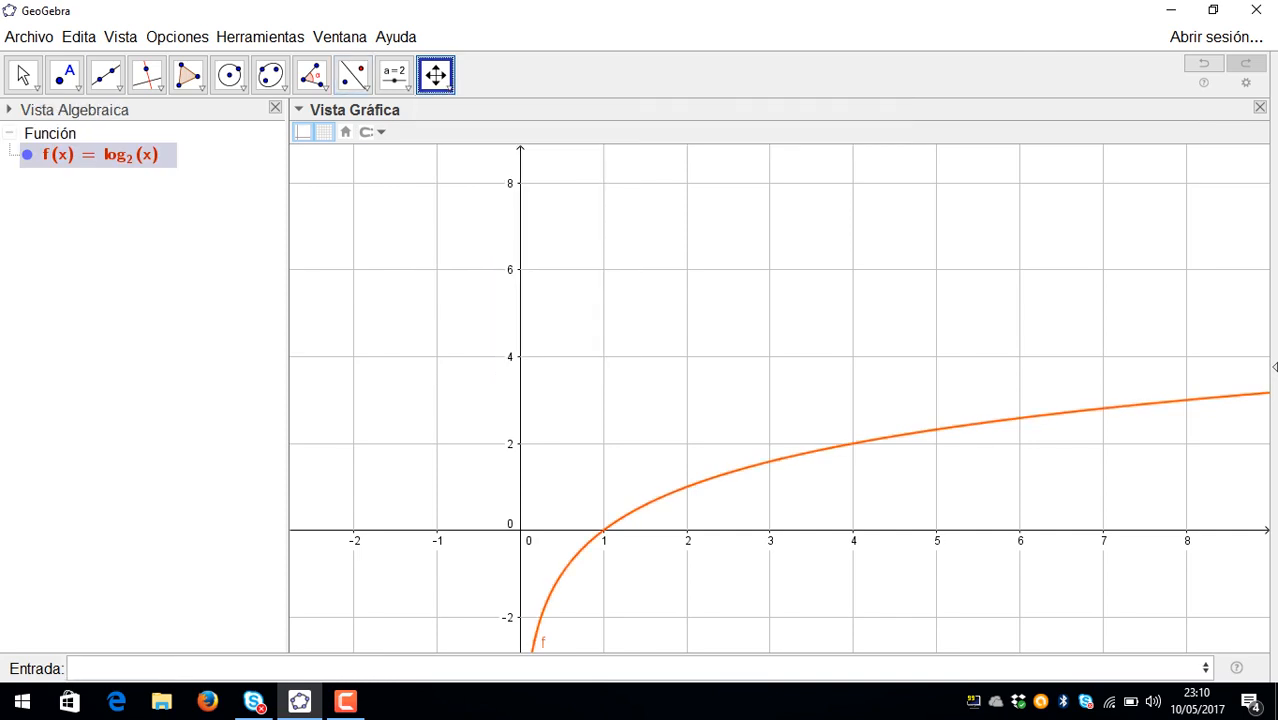
drag(780, 520, 742, 344)
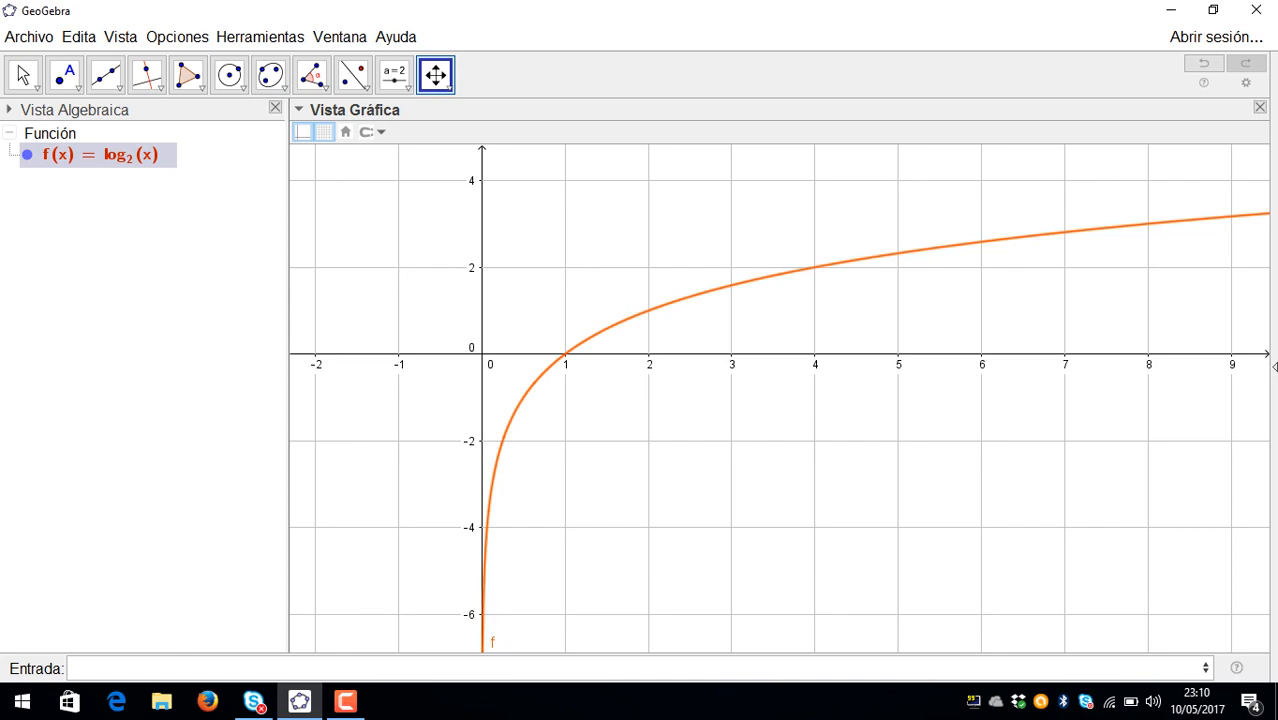
drag(742, 344, 225, 661)
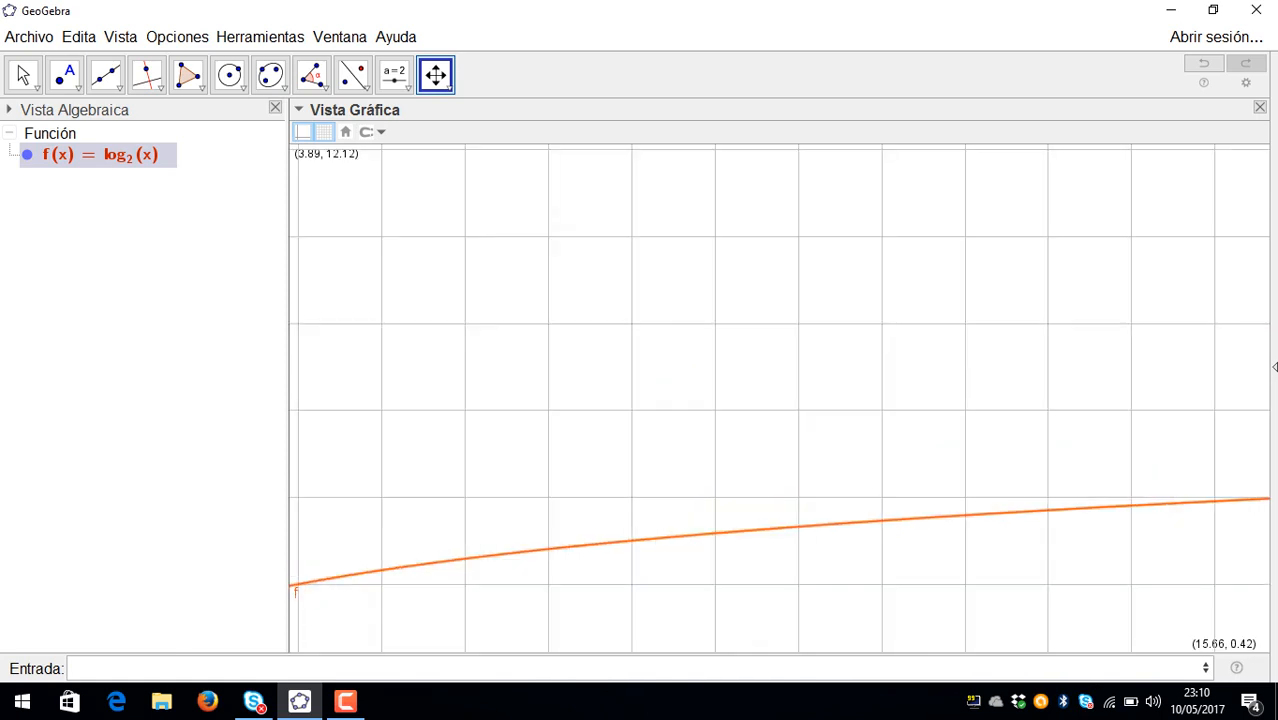
drag(883, 520, 1271, 399)
drag(640, 420, 900, 263)
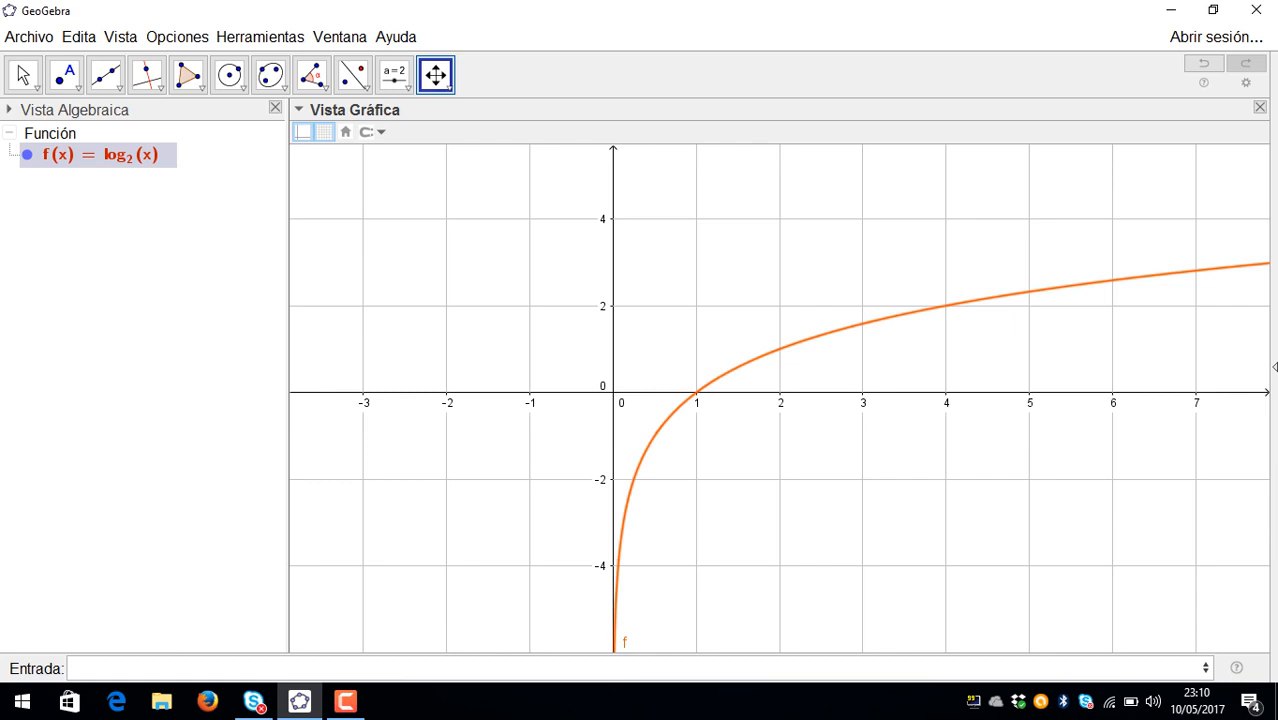
drag(780, 440, 716, 380)
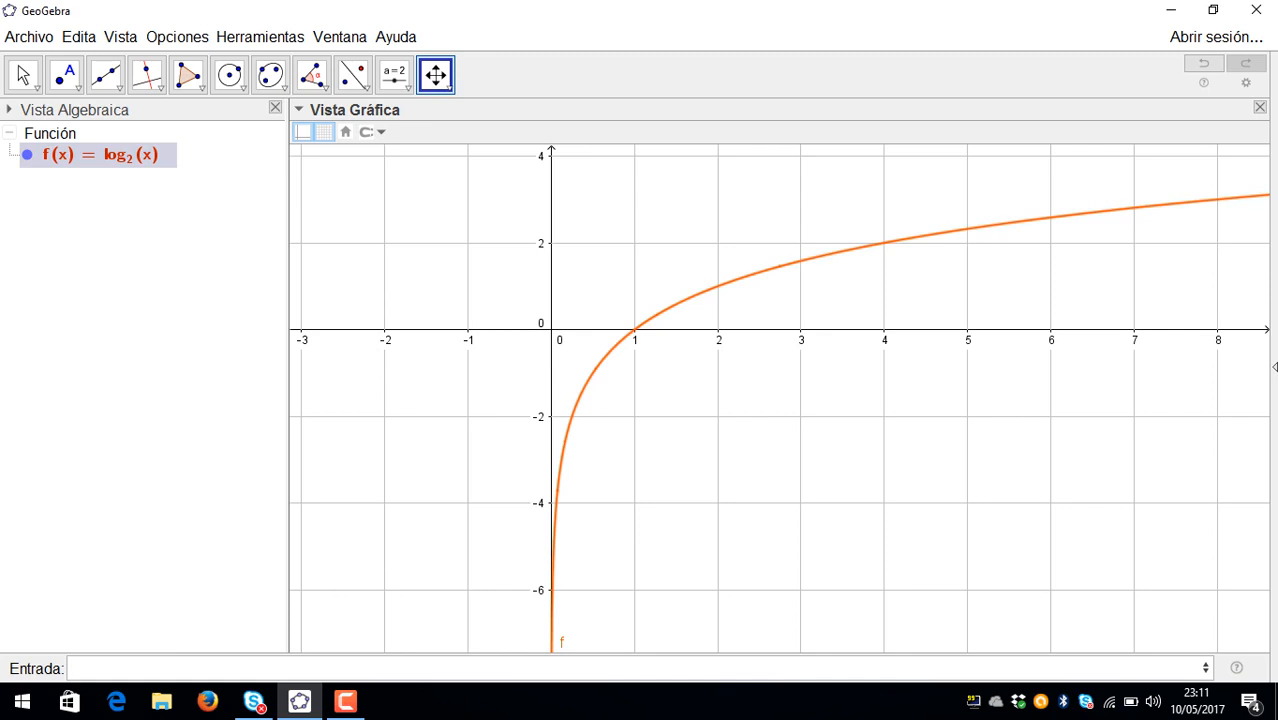
mouse_move(800, 380)
mouse_down()
mouse_move(706, 445)
mouse_move(589, 466)
mouse_move(595, 482)
mouse_move(768, 467)
mouse_move(860, 443)
mouse_move(789, 363)
mouse_up()
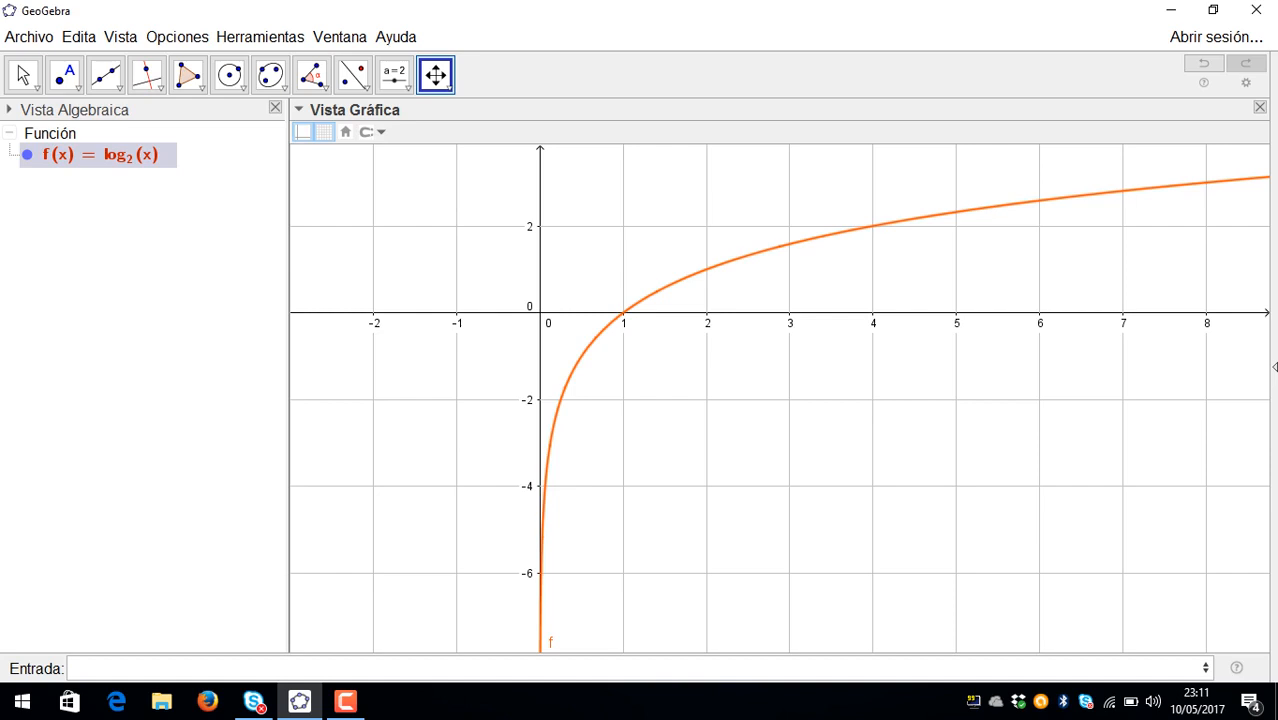
click(345, 701)
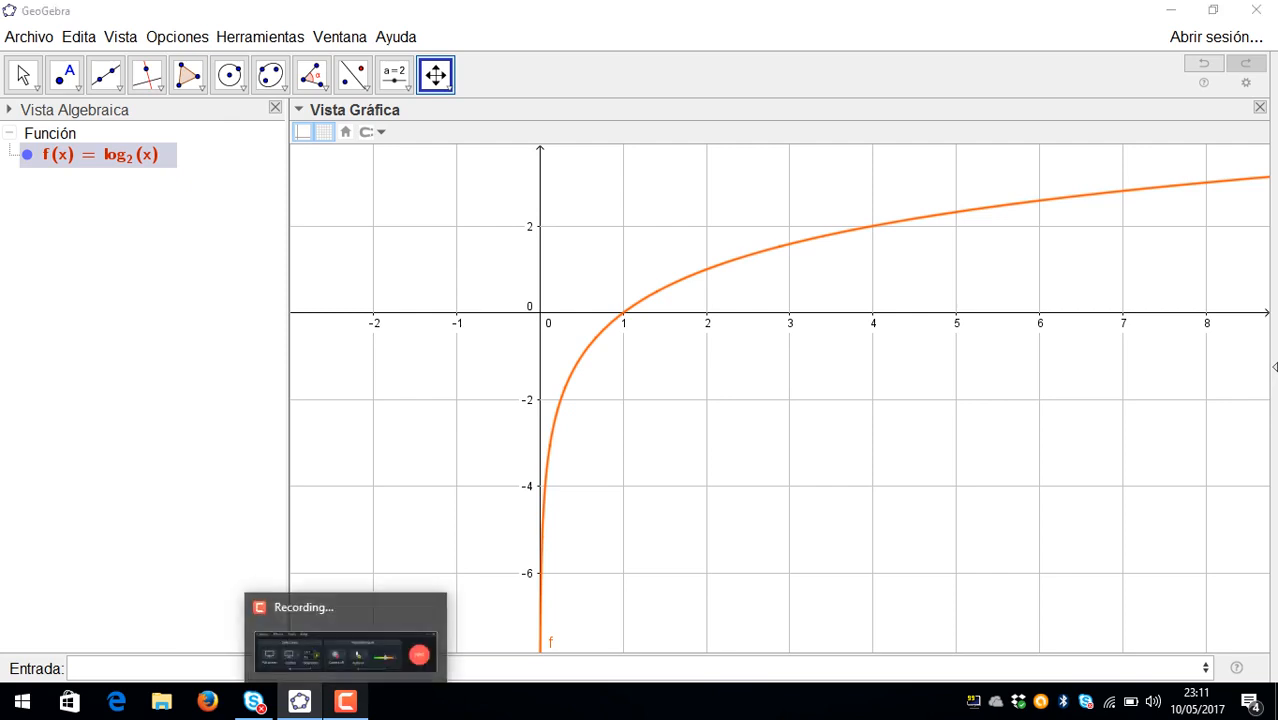